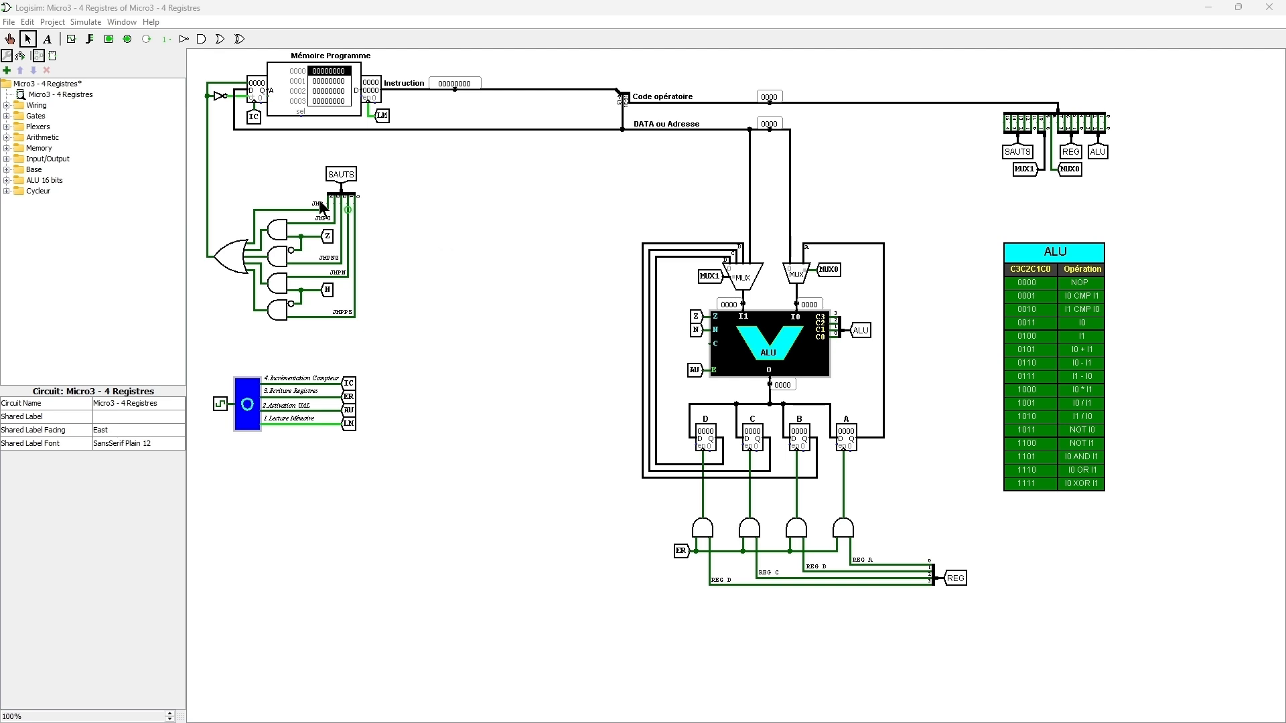
- Place a RAM component from the Memory library in the empty area between the jump logic and the MUX1 multiplexer
{"action": "double_click", "coordinate": [19, 149]}
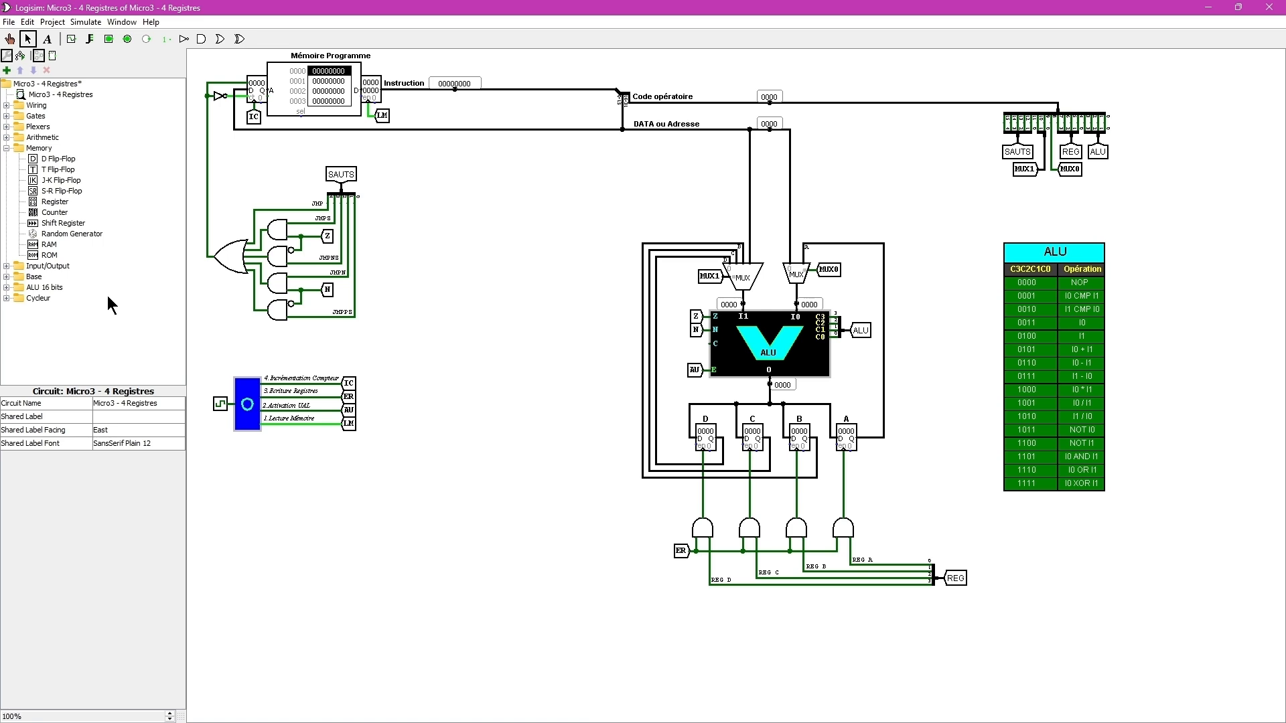
{"action": "left_click", "coordinate": [41, 245]}
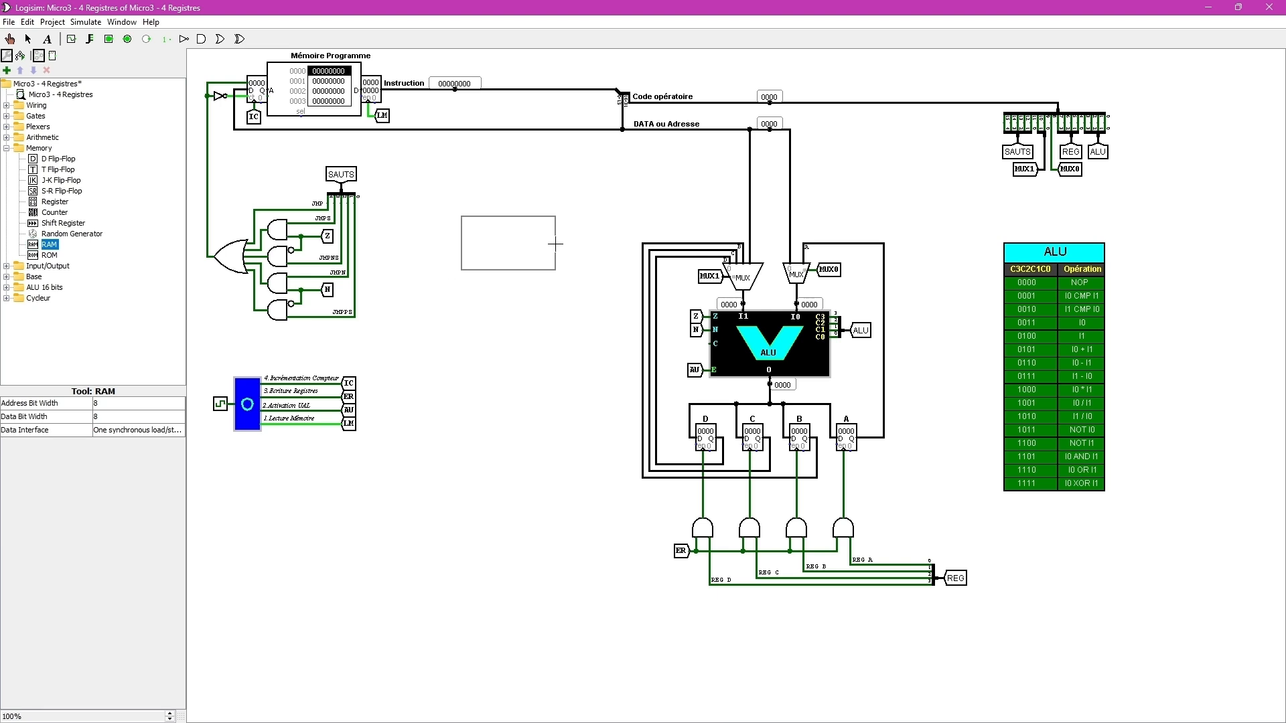
{"action": "left_click", "coordinate": [556, 244]}
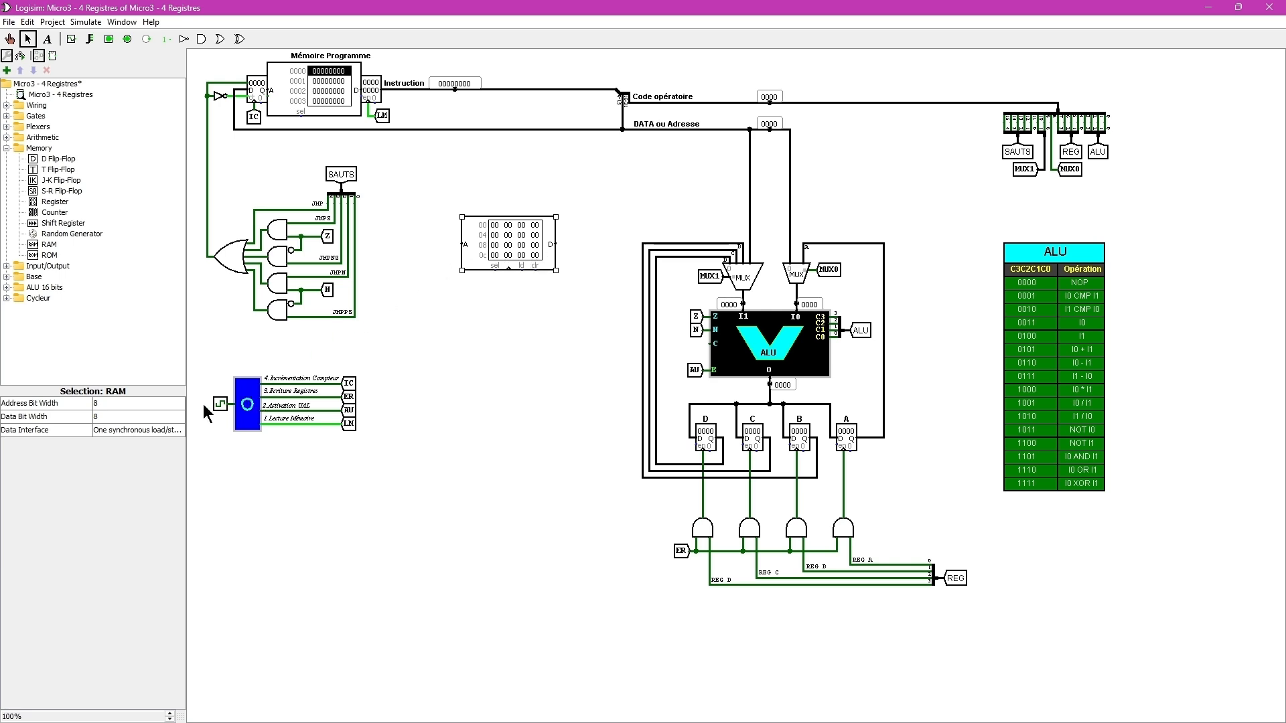
- Set the RAM's address bit width and data bit width to 16
{"action": "left_click", "coordinate": [151, 402]}
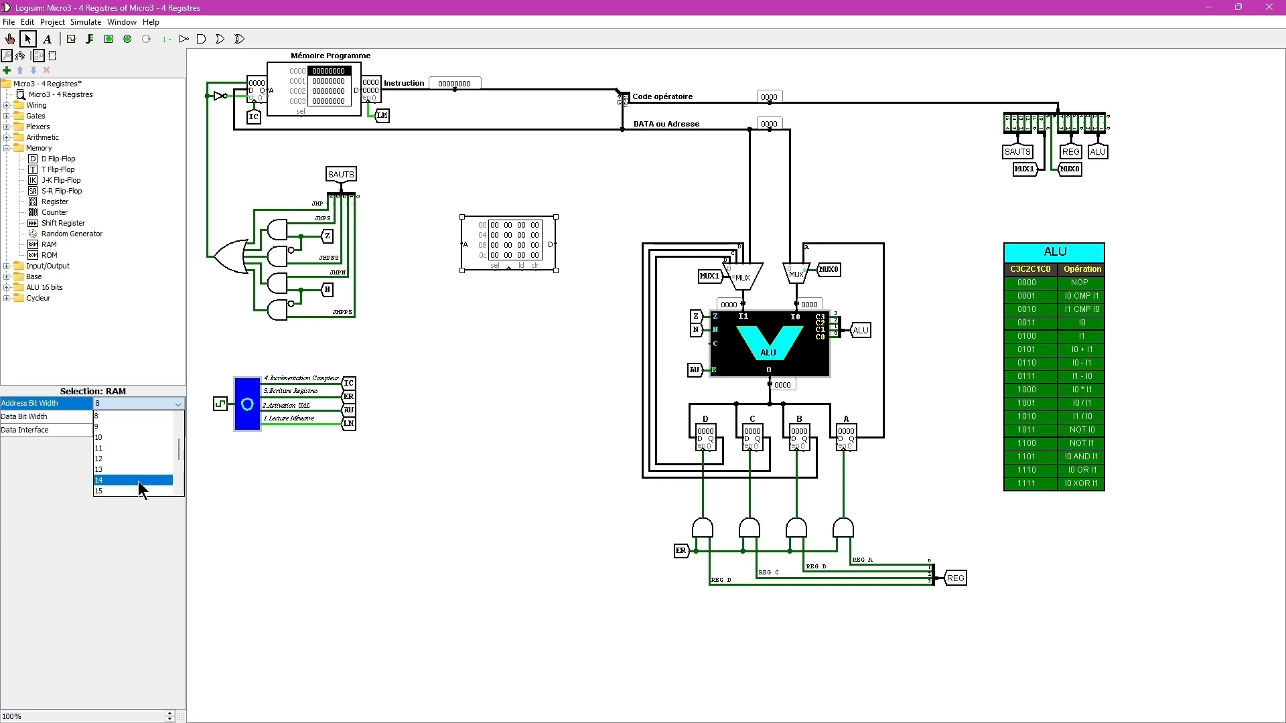
{"action": "left_click", "coordinate": [179, 491]}
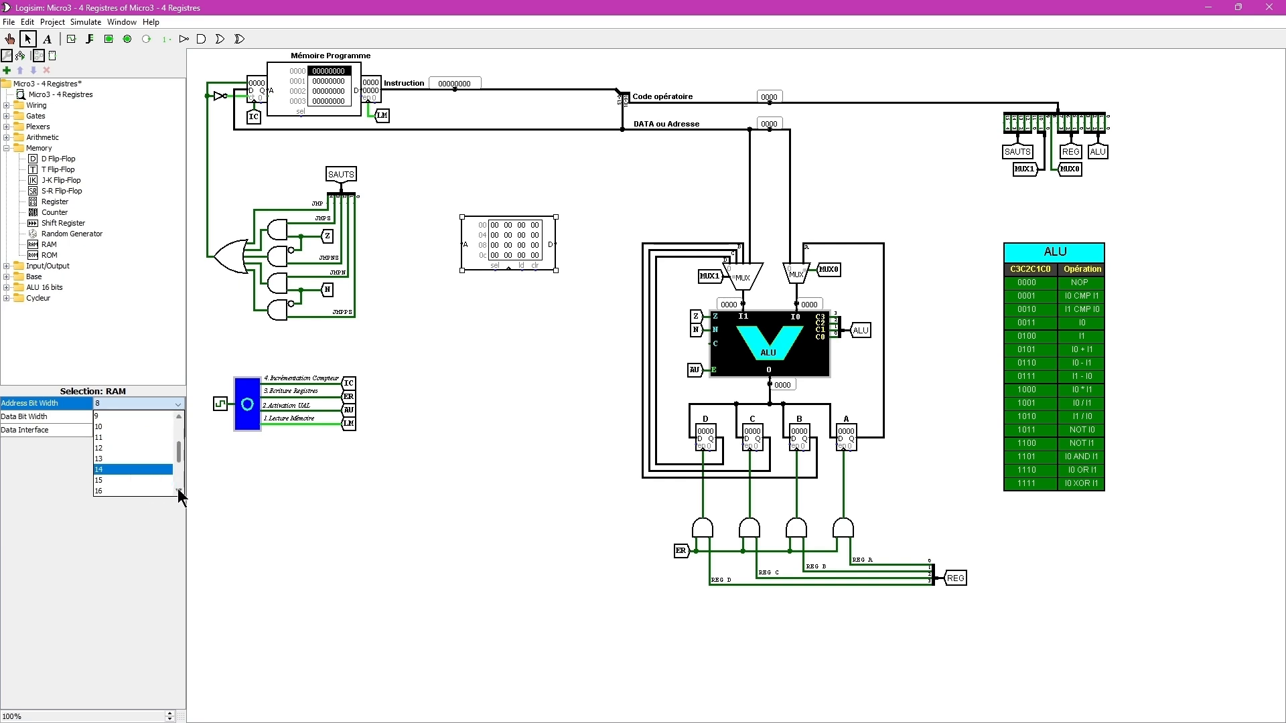
{"action": "left_click", "coordinate": [115, 489]}
{"action": "left_click", "coordinate": [170, 417]}
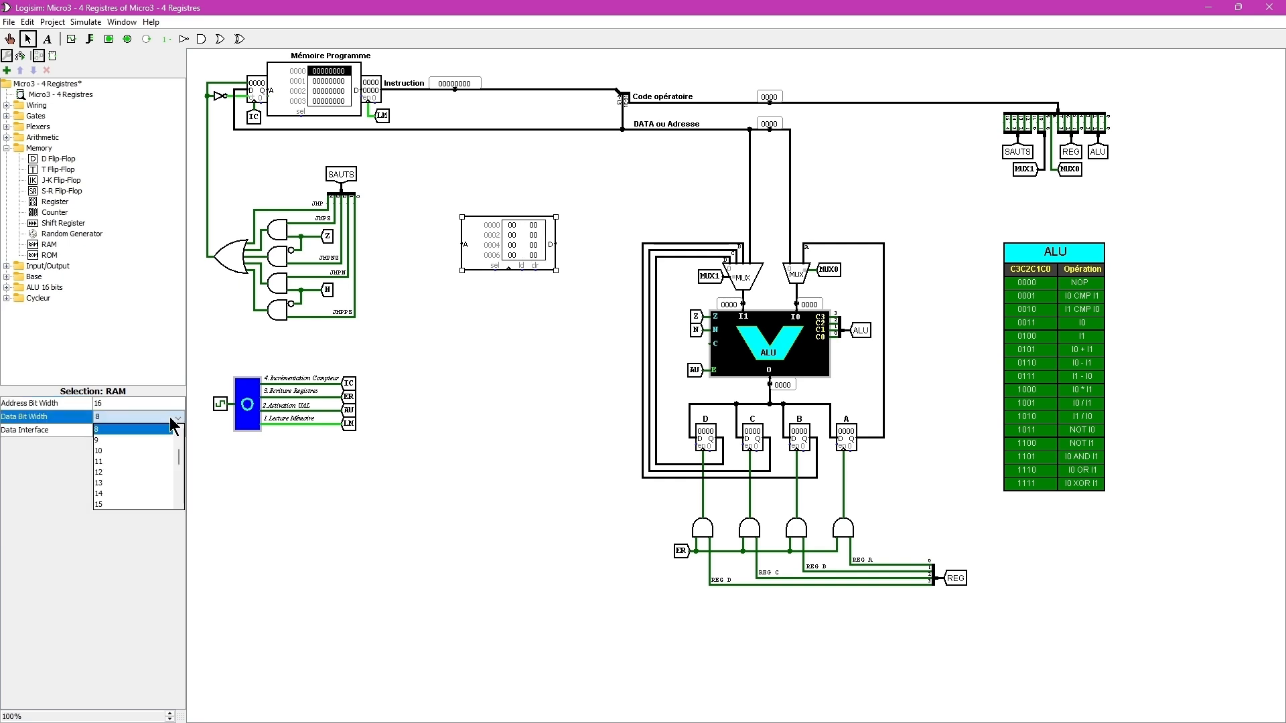
{"action": "key", "text": "Escape"}
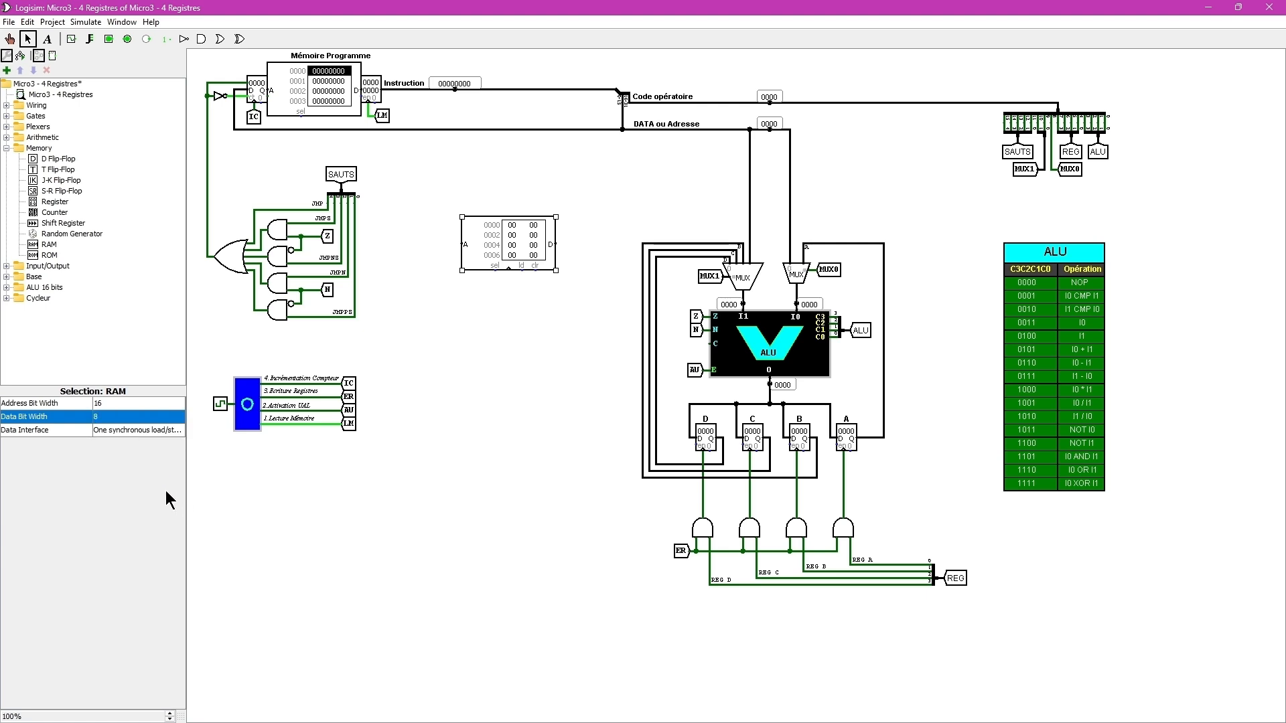
{"action": "left_click", "coordinate": [133, 419]}
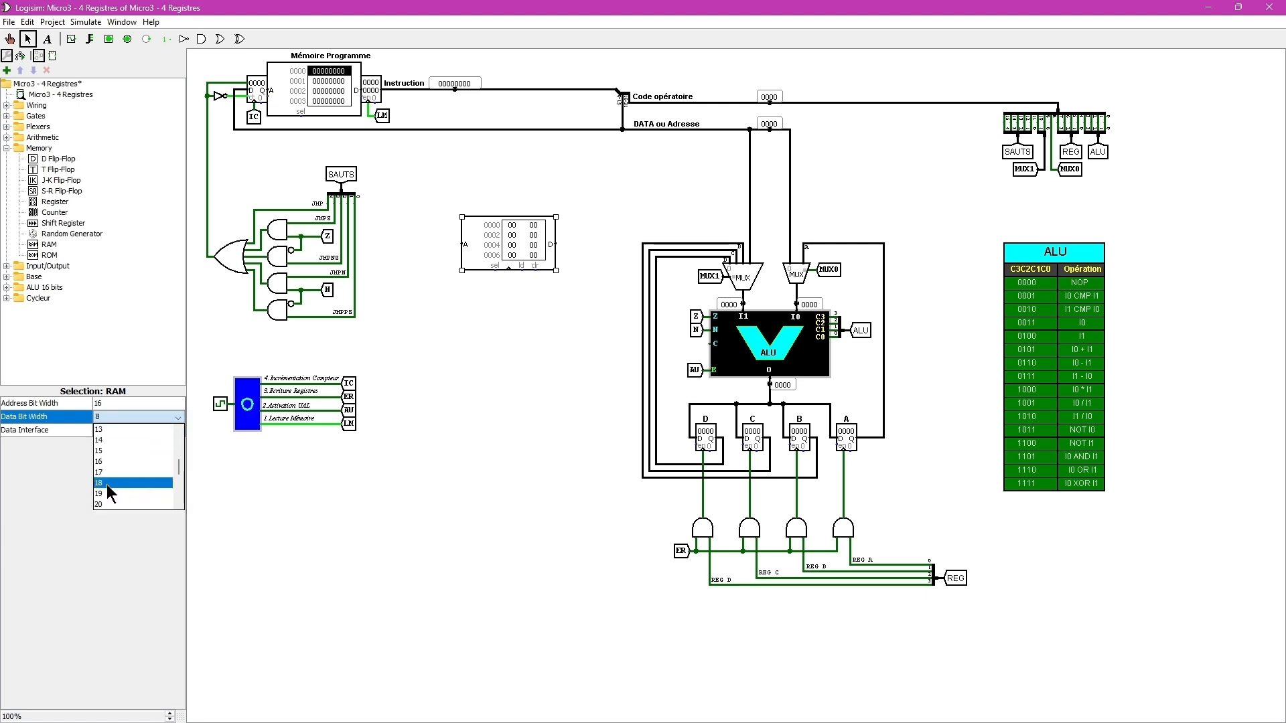
{"action": "left_click", "coordinate": [101, 462]}
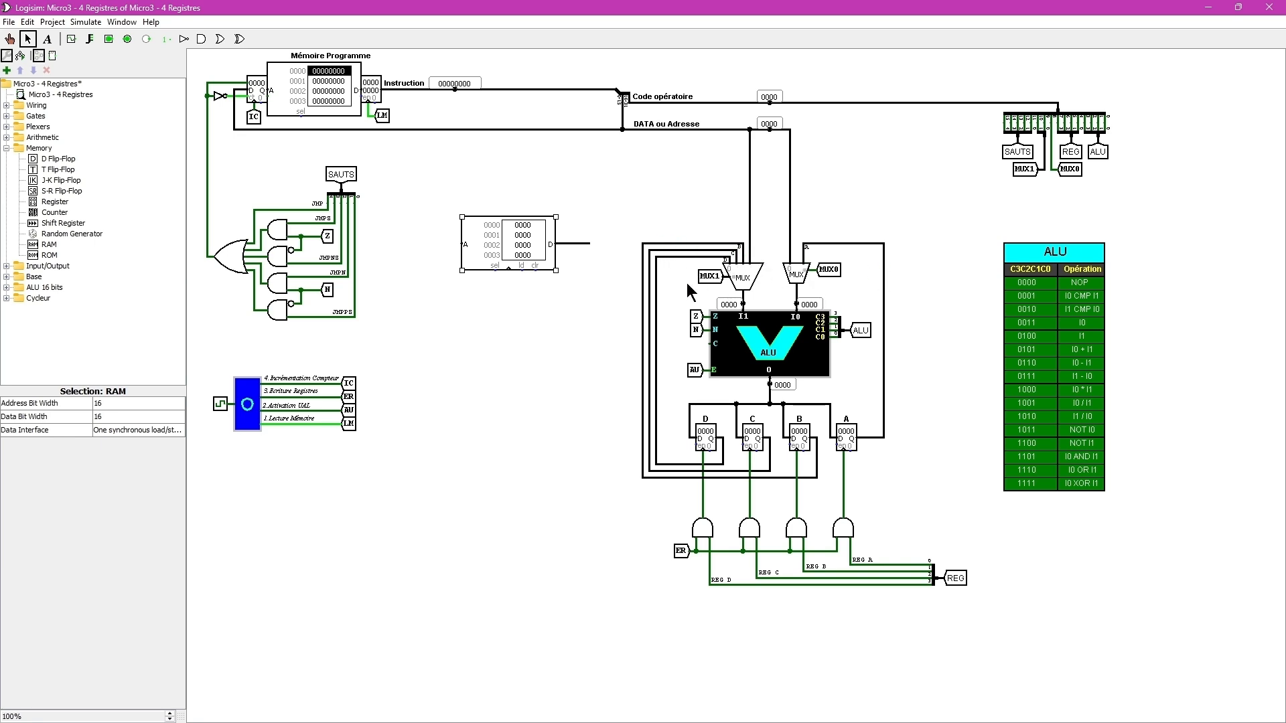
- Delete the outer feedback wires that carry register B's output to the MUX1 multiplexer
{"action": "left_click", "coordinate": [717, 244]}
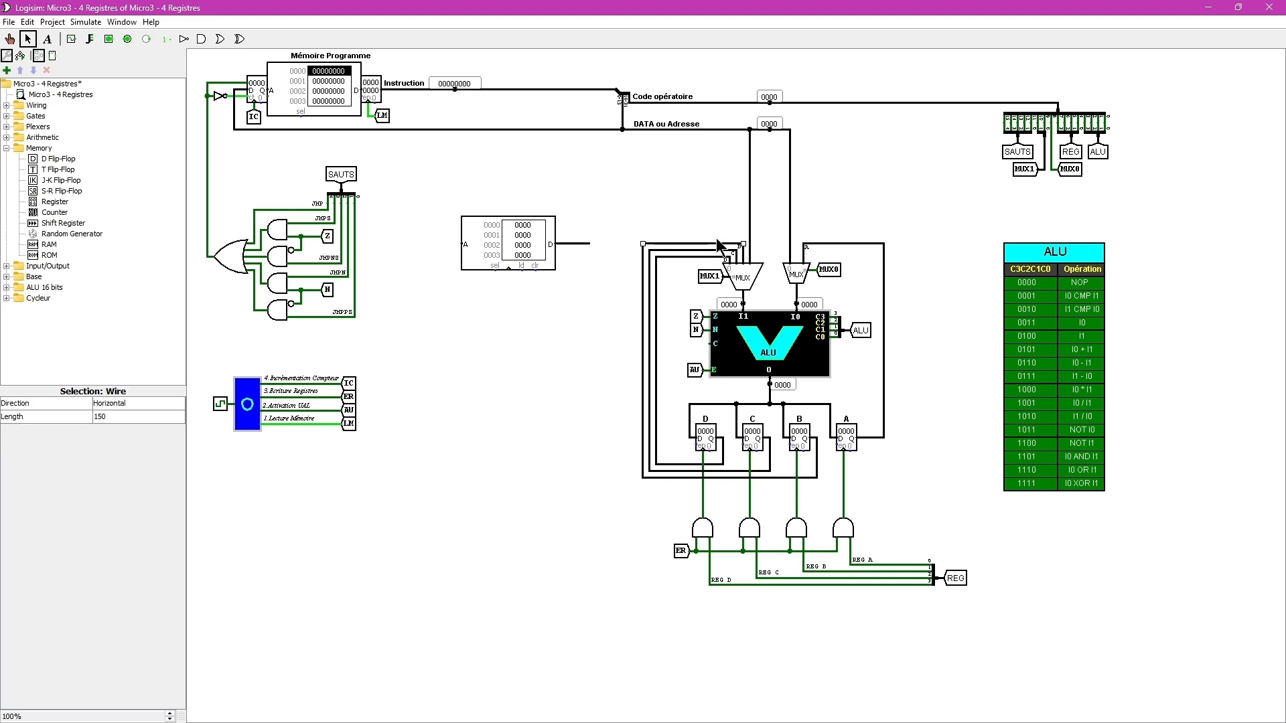
{"action": "key", "text": "Delete"}
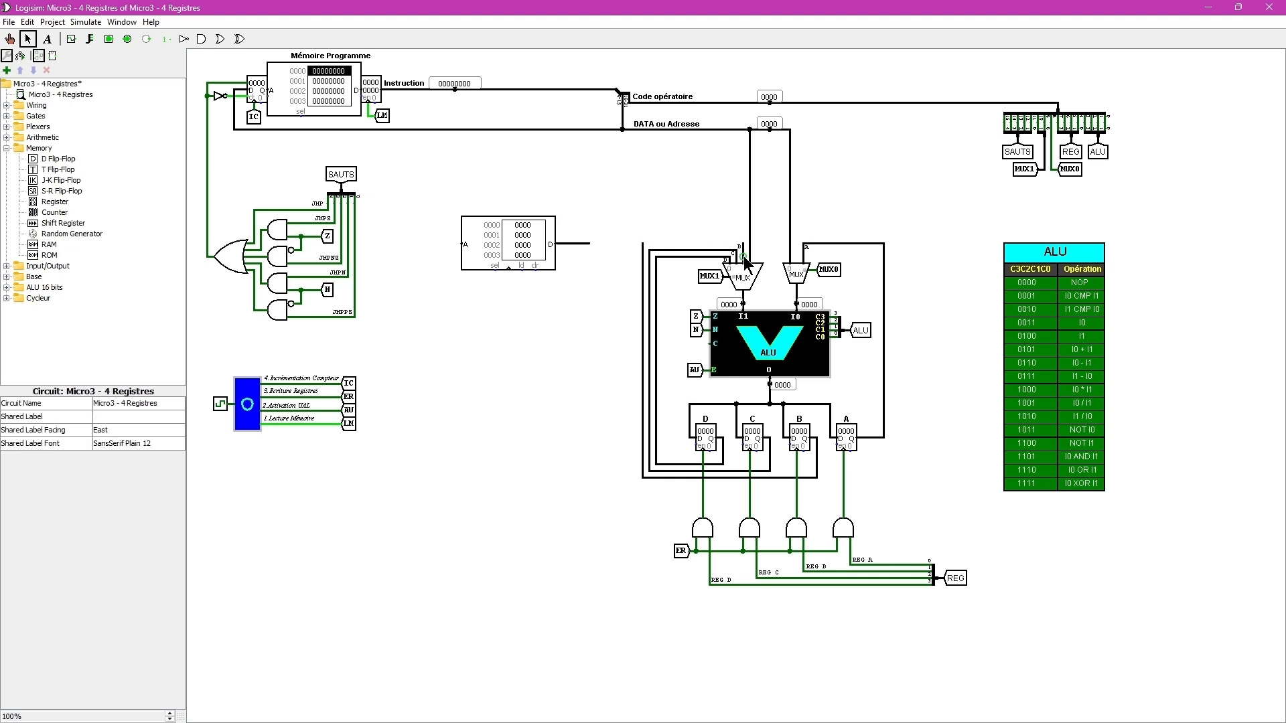
{"action": "left_click", "coordinate": [743, 256]}
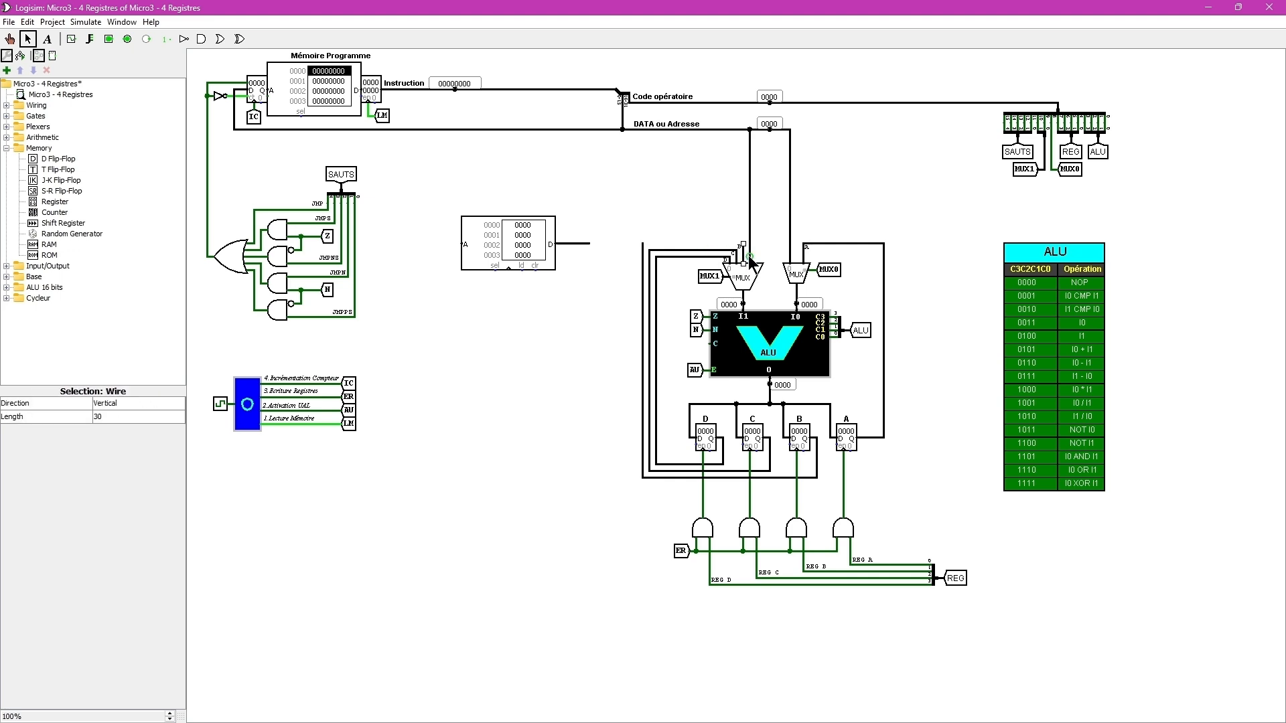
{"action": "key", "text": "Delete"}
{"action": "left_click", "coordinate": [641, 261]}
{"action": "key", "text": "Delete"}
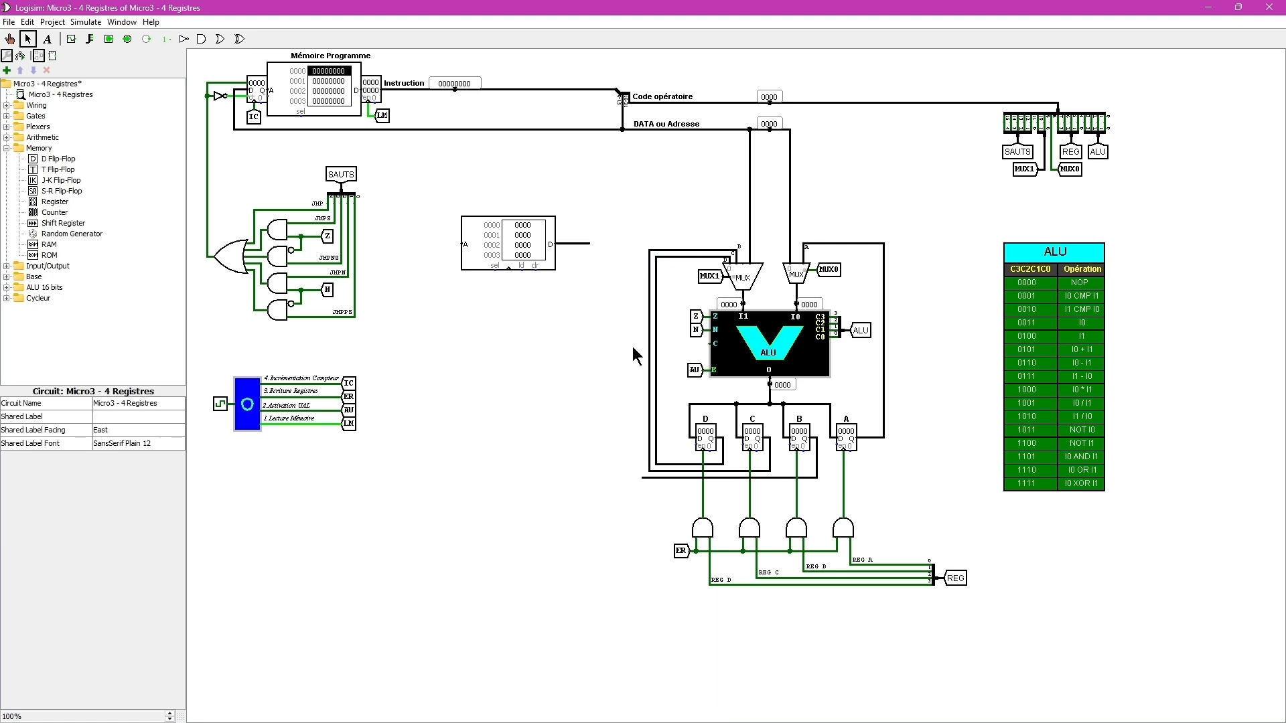
{"action": "left_click", "coordinate": [649, 478]}
{"action": "key", "text": "Delete"}
- Route register B's output below register A, up outside register A's feedback wire, and back above the MUX0 multiplexer
{"action": "left_click_drag", "start_coordinate": [816, 478], "coordinate": [877, 478]}
{"action": "left_click_drag", "start_coordinate": [891, 464], "coordinate": [896, 380]}
{"action": "left_click_drag", "start_coordinate": [896, 313], "coordinate": [815, 237]}
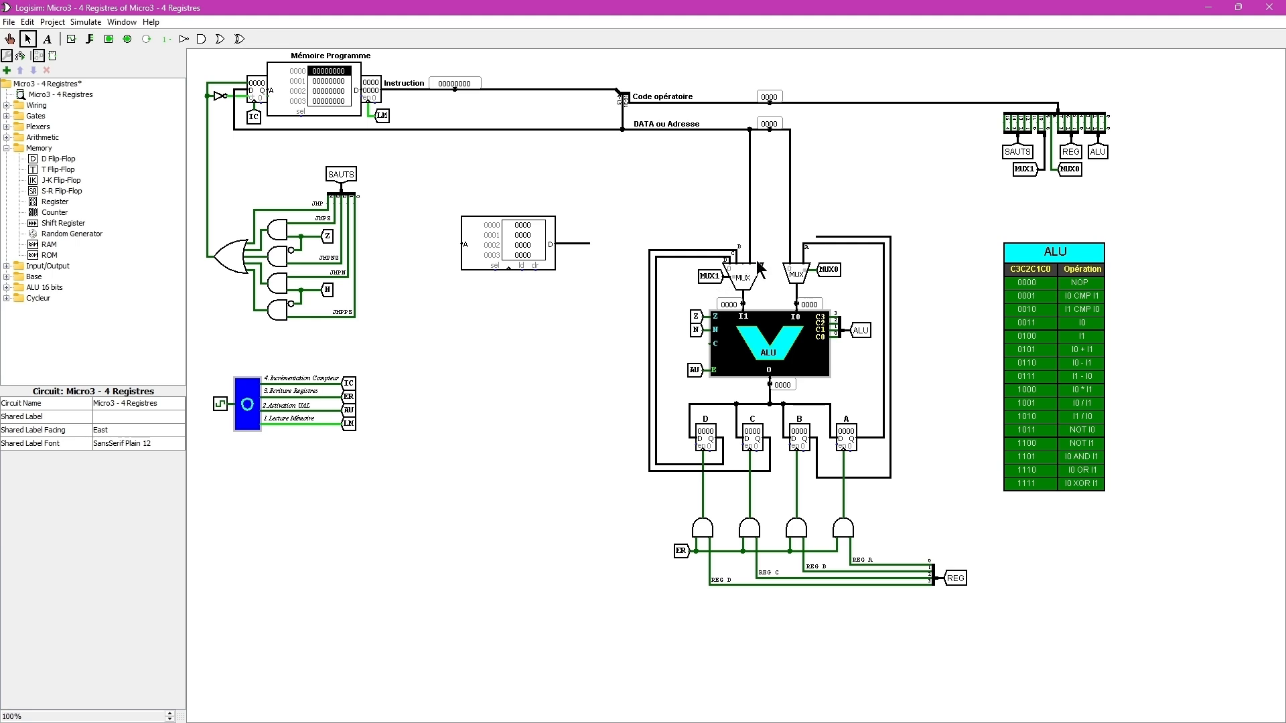
- Move the MUX0 tunnel clear of the feedback wires and delete the one-select-bit multiplexer above ALU input I0
{"action": "mouse_move", "coordinate": [831, 271]}
{"action": "left_mouse_down"}
{"action": "mouse_move", "coordinate": [912, 270]}
{"action": "mouse_move", "coordinate": [829, 270]}
{"action": "left_mouse_up"}
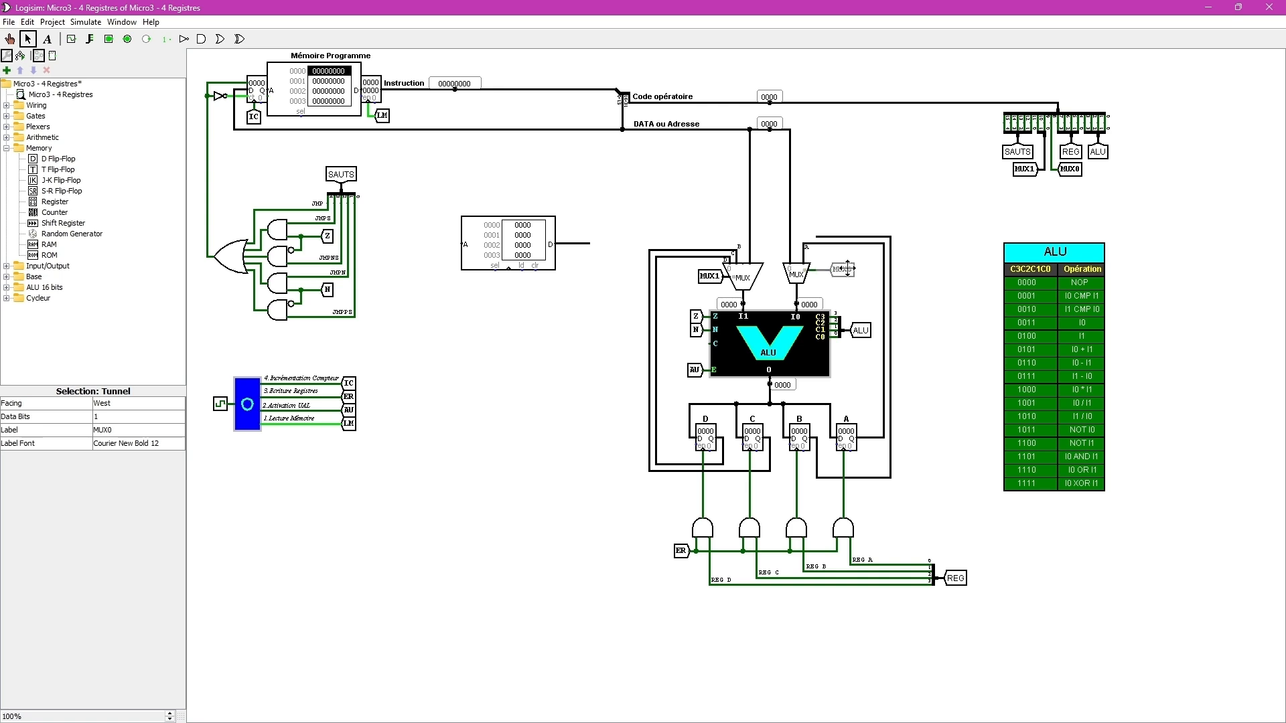
{"action": "left_click_drag", "start_coordinate": [839, 267], "coordinate": [942, 269]}
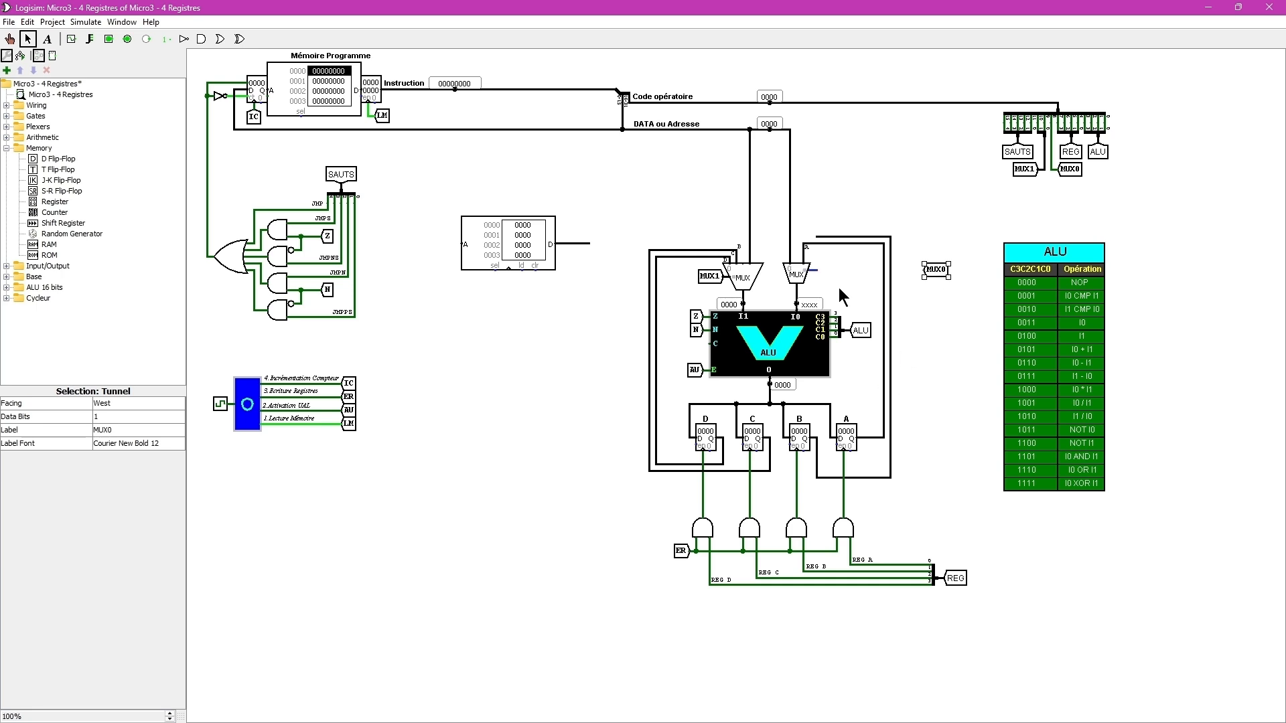
{"action": "left_click", "coordinate": [795, 271]}
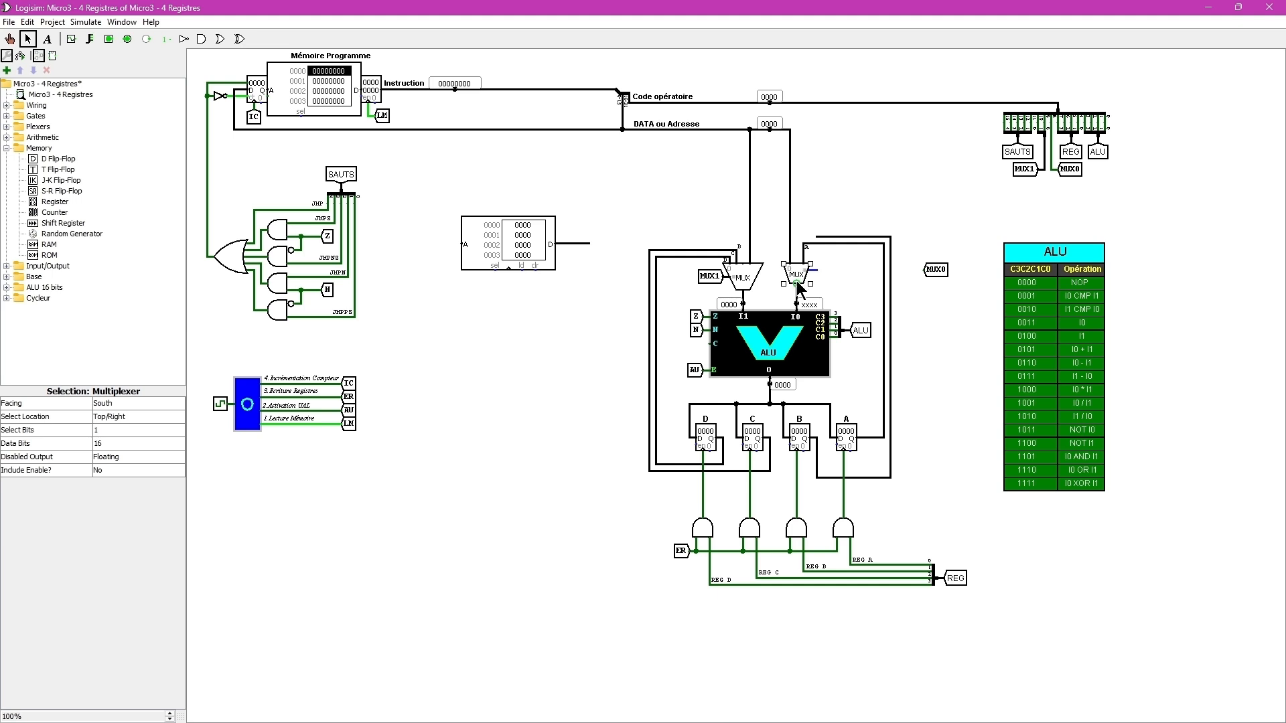
{"action": "key", "text": "Delete"}
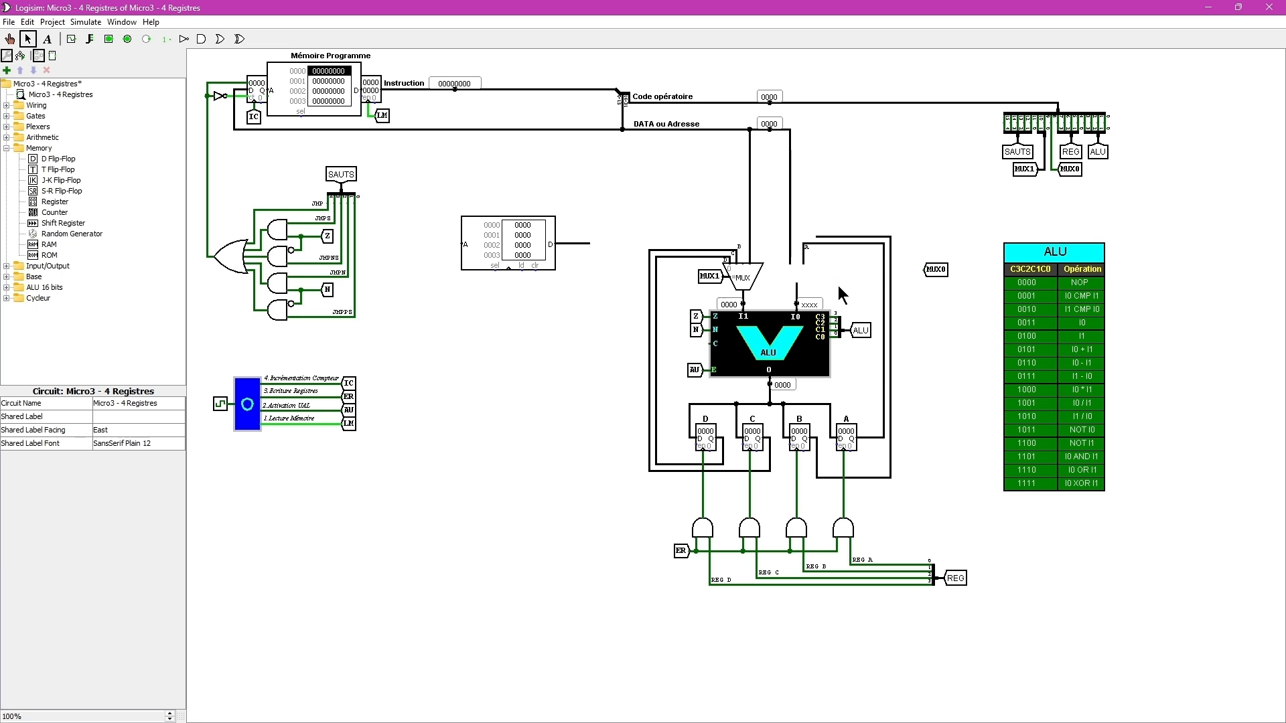
- Duplicate the two-select-bit multiplexer, place the copy above ALU input I0, and set its select location to Top/Right
{"action": "left_click", "coordinate": [749, 281]}
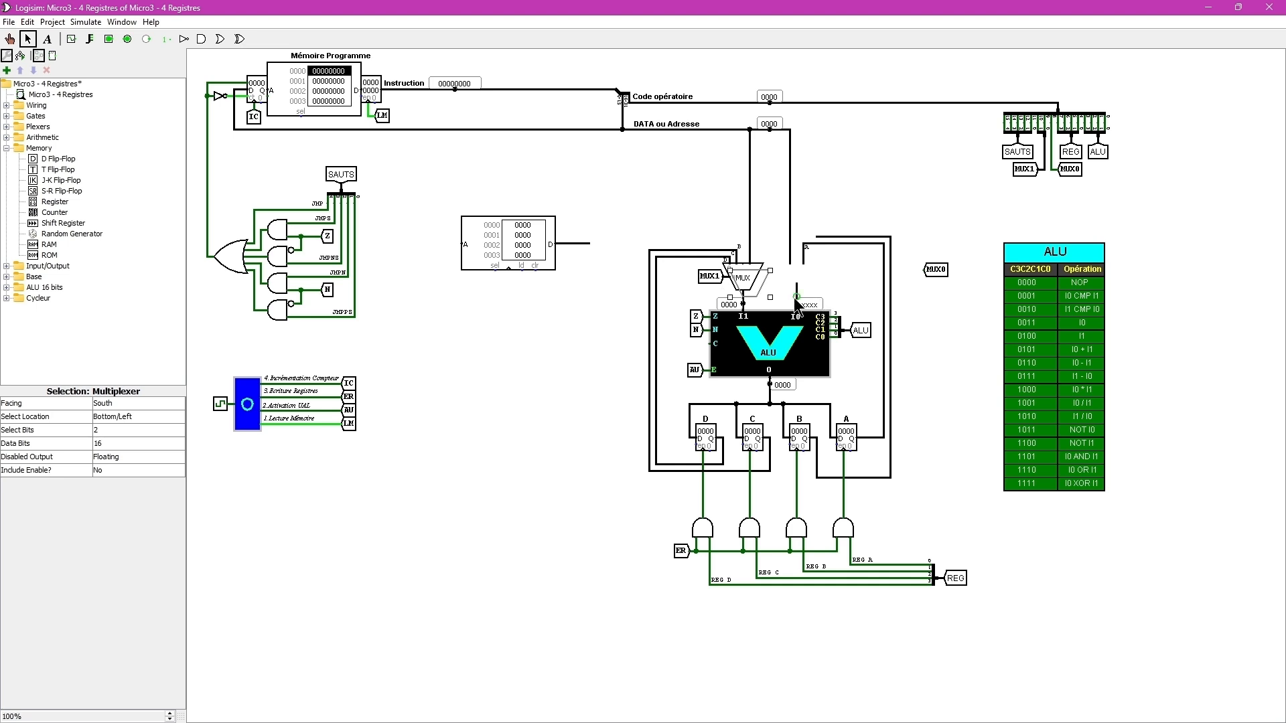
{"action": "left_click_drag", "start_coordinate": [749, 281], "coordinate": [797, 284]}
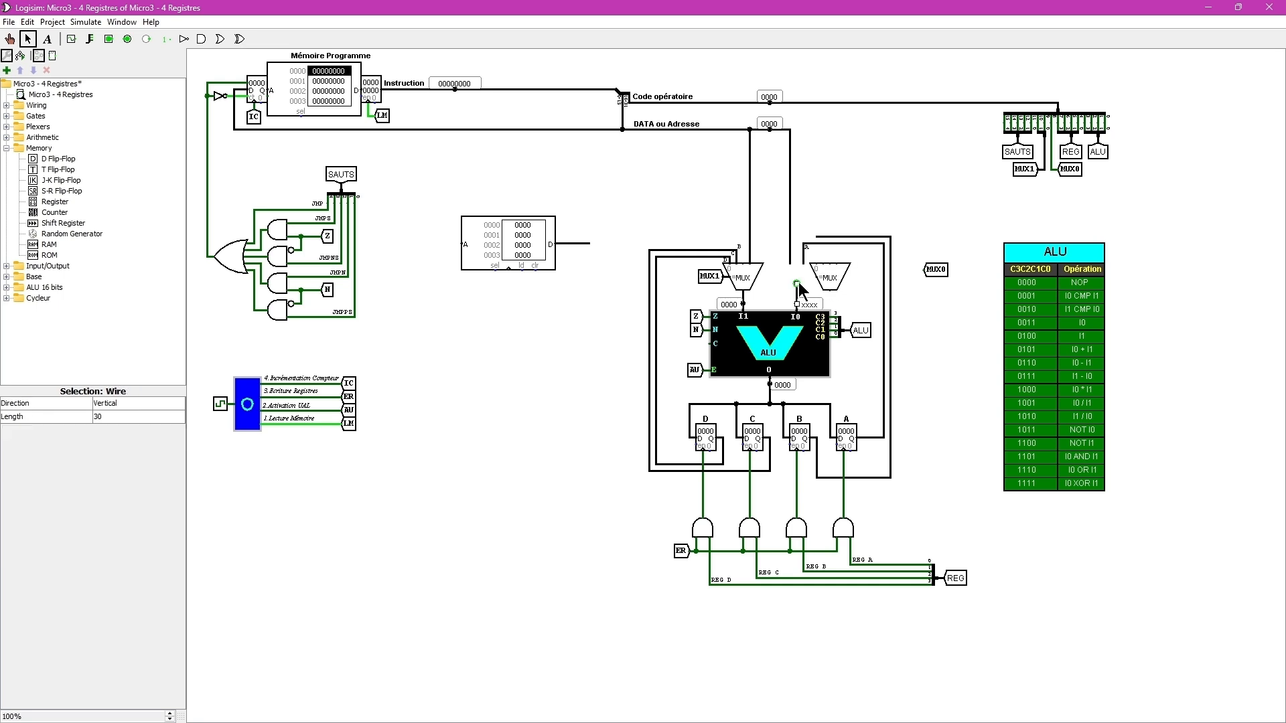
{"action": "left_click_drag", "start_coordinate": [830, 276], "coordinate": [796, 276]}
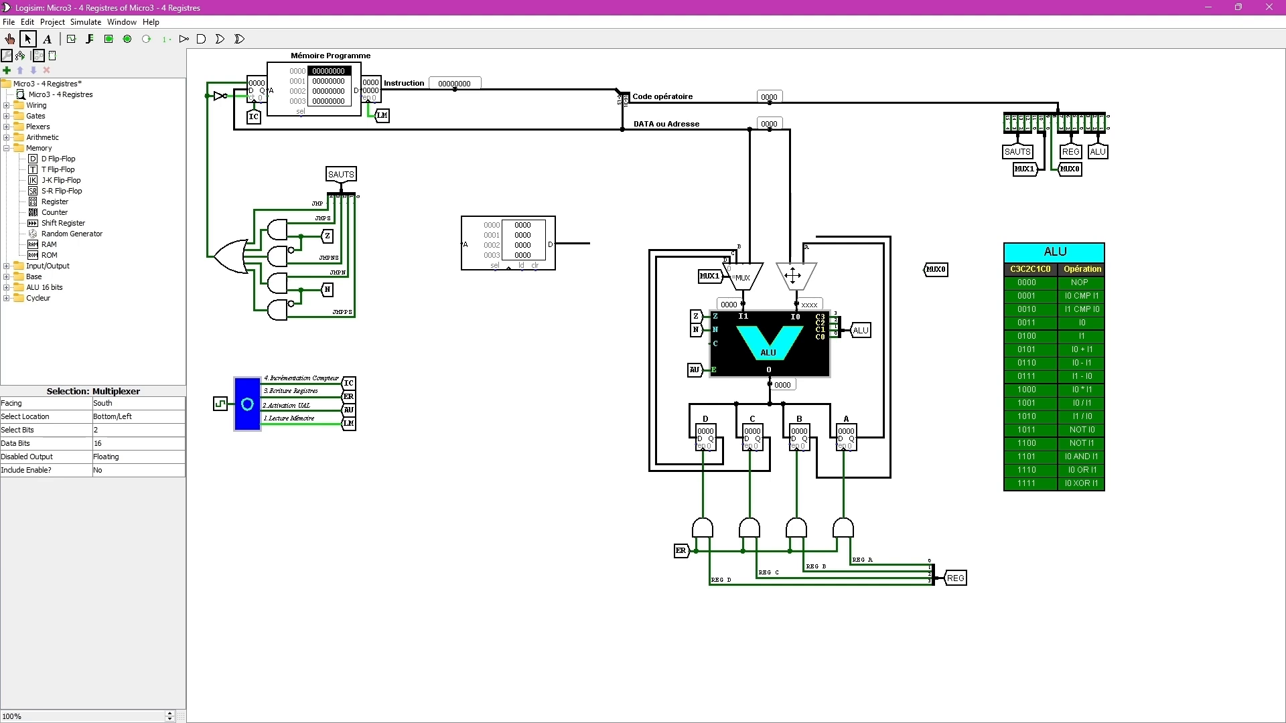
{"action": "left_click", "coordinate": [842, 282]}
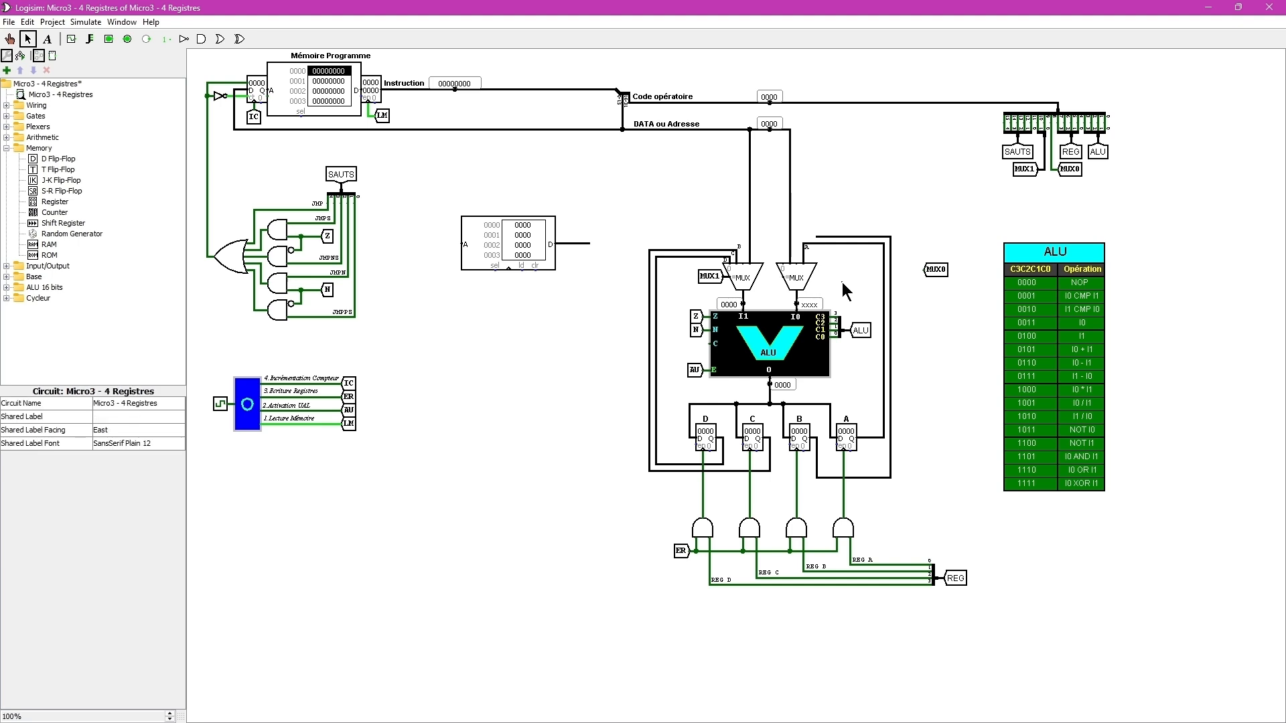
{"action": "left_click", "coordinate": [801, 280]}
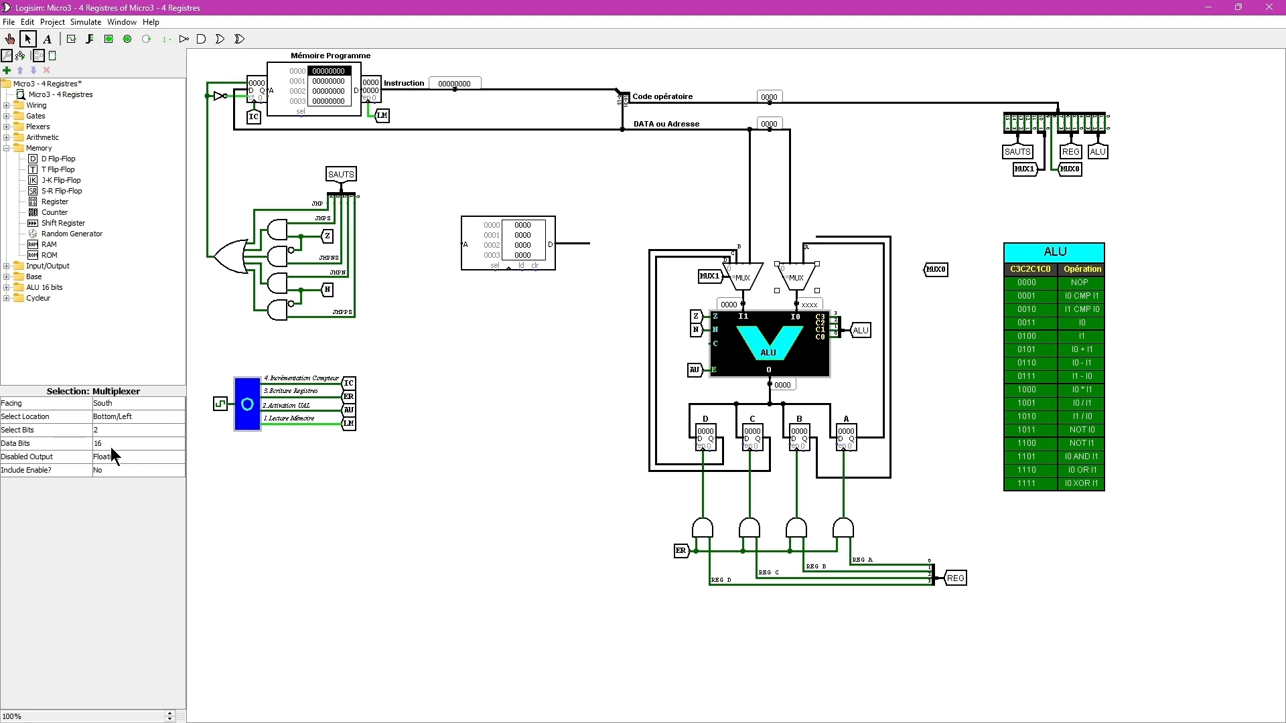
{"action": "left_click", "coordinate": [118, 416]}
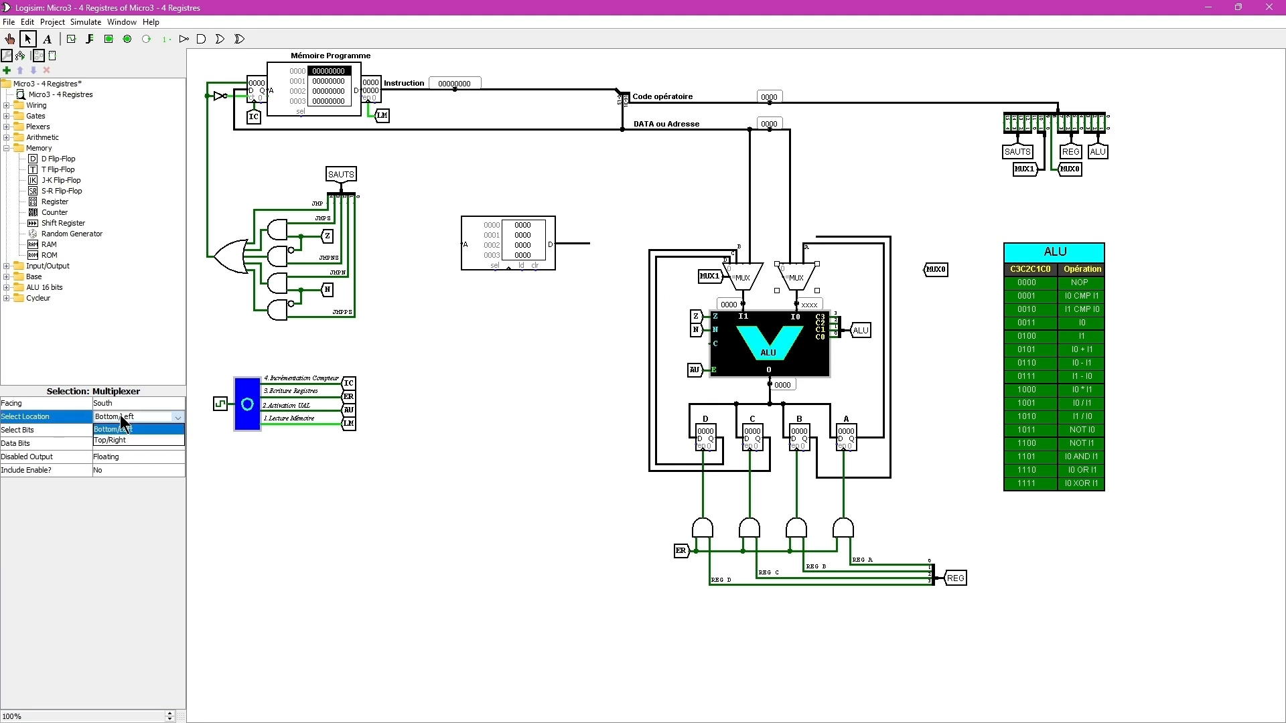
{"action": "left_click", "coordinate": [111, 440]}
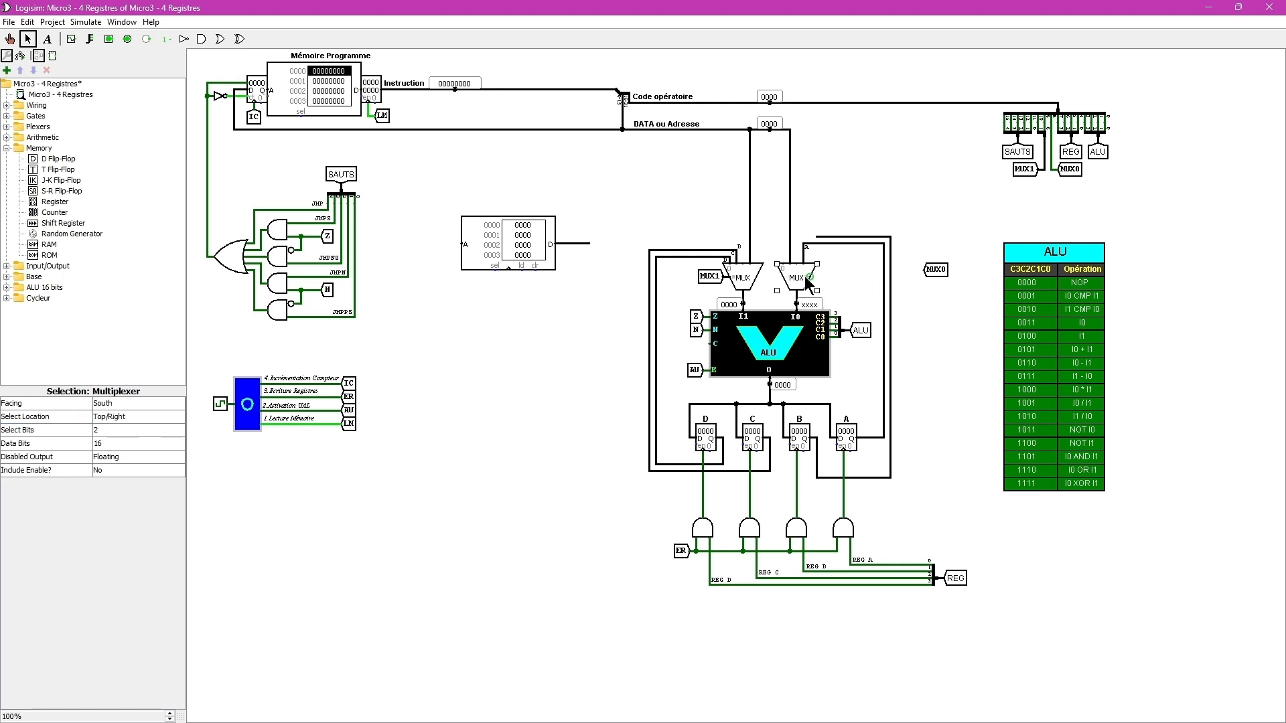
- Move the MUX0 tunnel back beside the new multiplexer and wire it to the select input
{"action": "left_click_drag", "start_coordinate": [938, 269], "coordinate": [850, 276]}
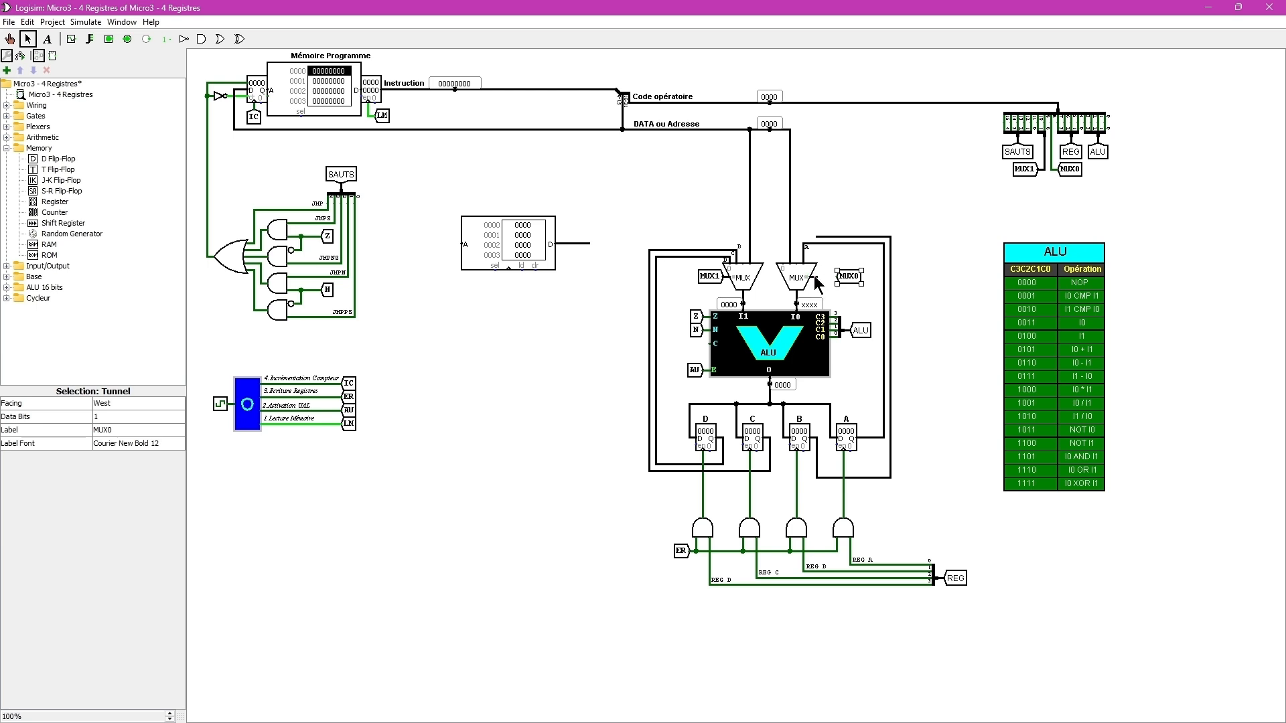
{"action": "left_click_drag", "start_coordinate": [834, 275], "coordinate": [836, 275]}
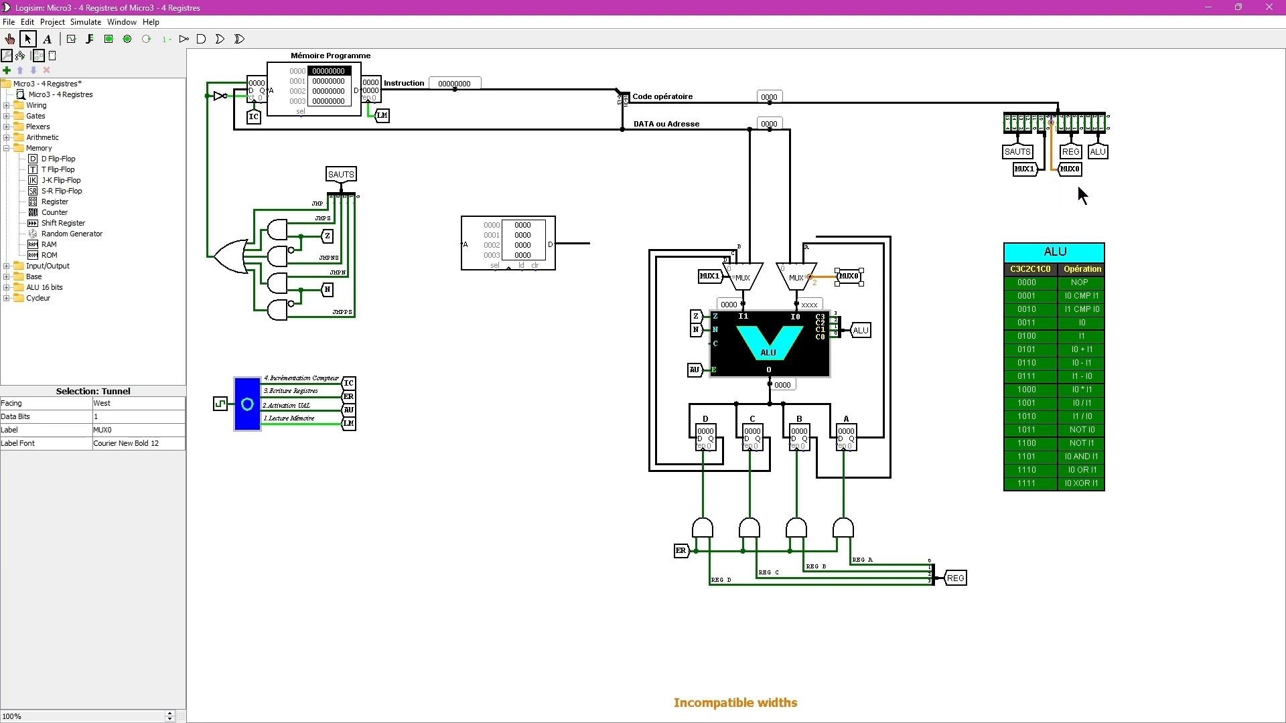
{"action": "left_click", "coordinate": [956, 326]}
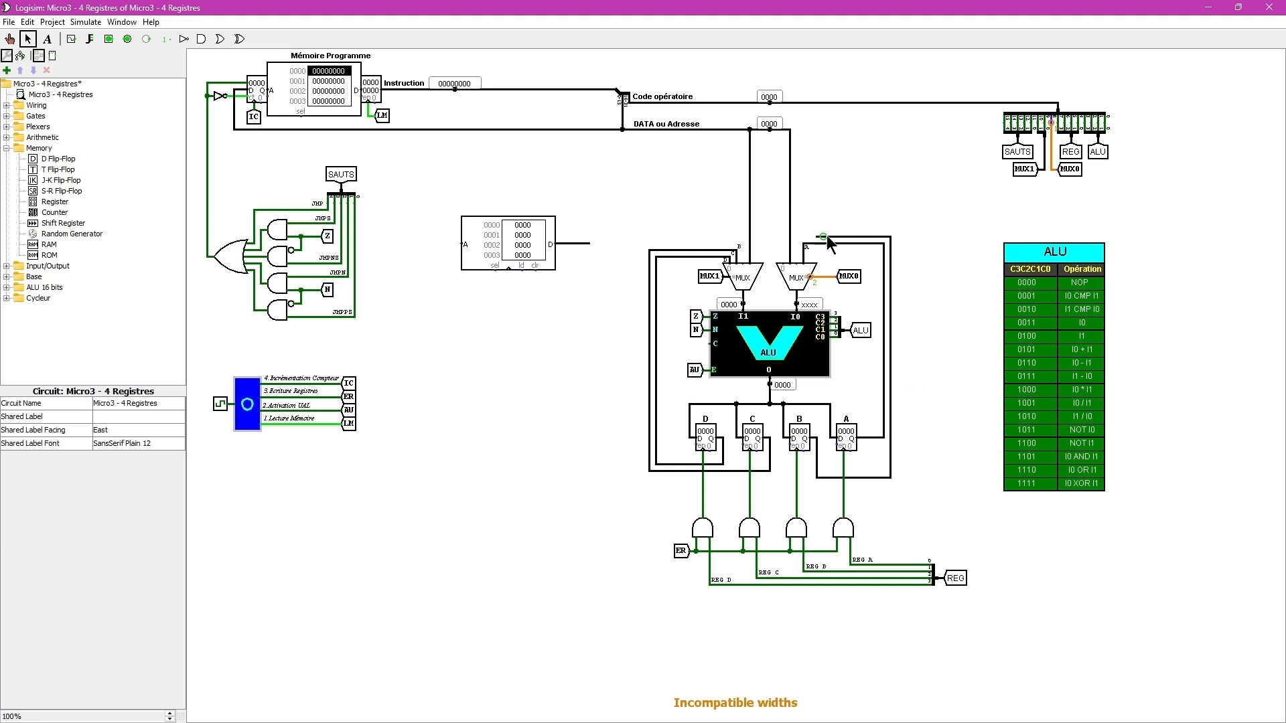
- Extend register B's wire to the new multiplexer's third input and shift the DATA wire onto its first input
{"action": "left_click_drag", "start_coordinate": [819, 235], "coordinate": [802, 236]}
{"action": "left_click", "coordinate": [790, 217]}
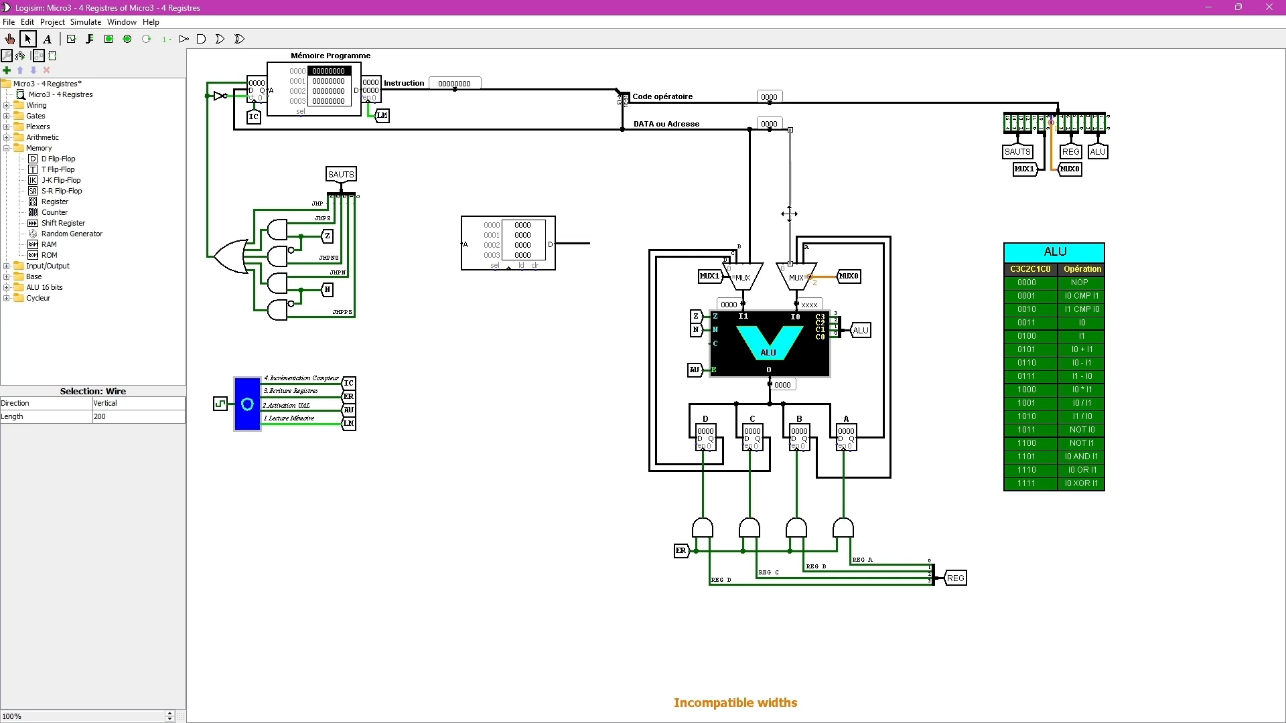
{"action": "left_click_drag", "start_coordinate": [789, 214], "coordinate": [781, 214]}
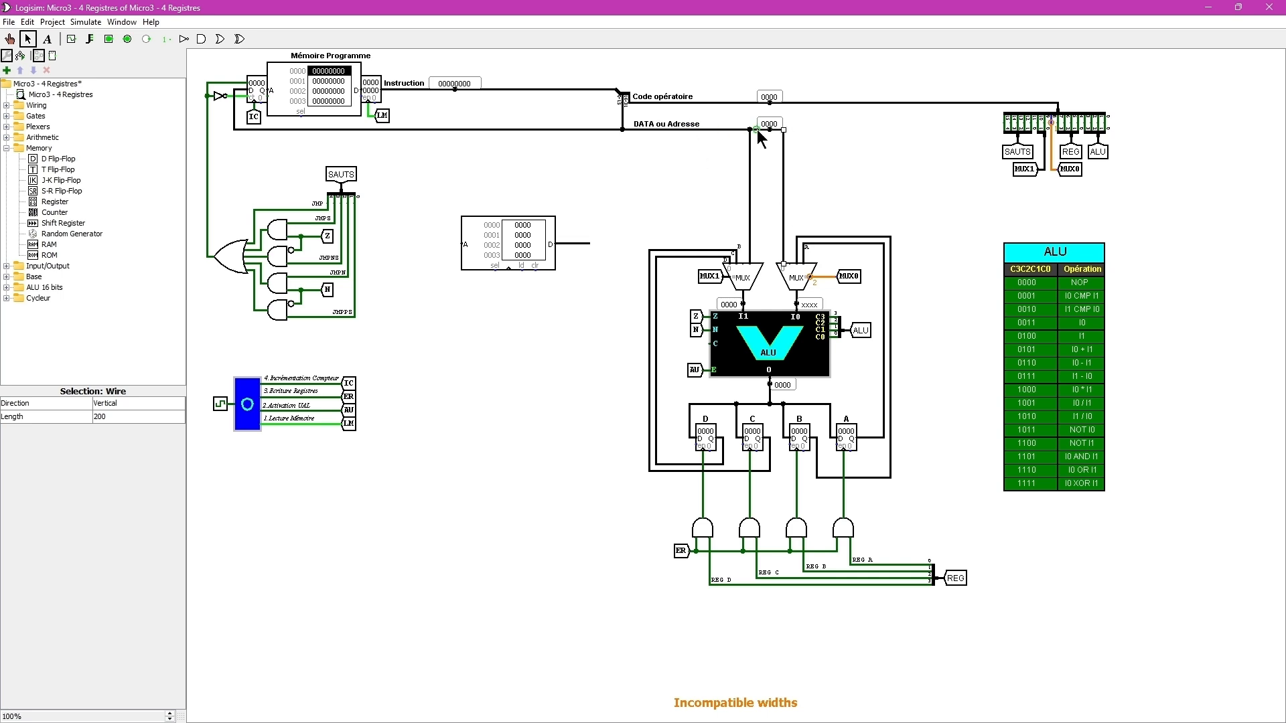
{"action": "left_click", "coordinate": [930, 288]}
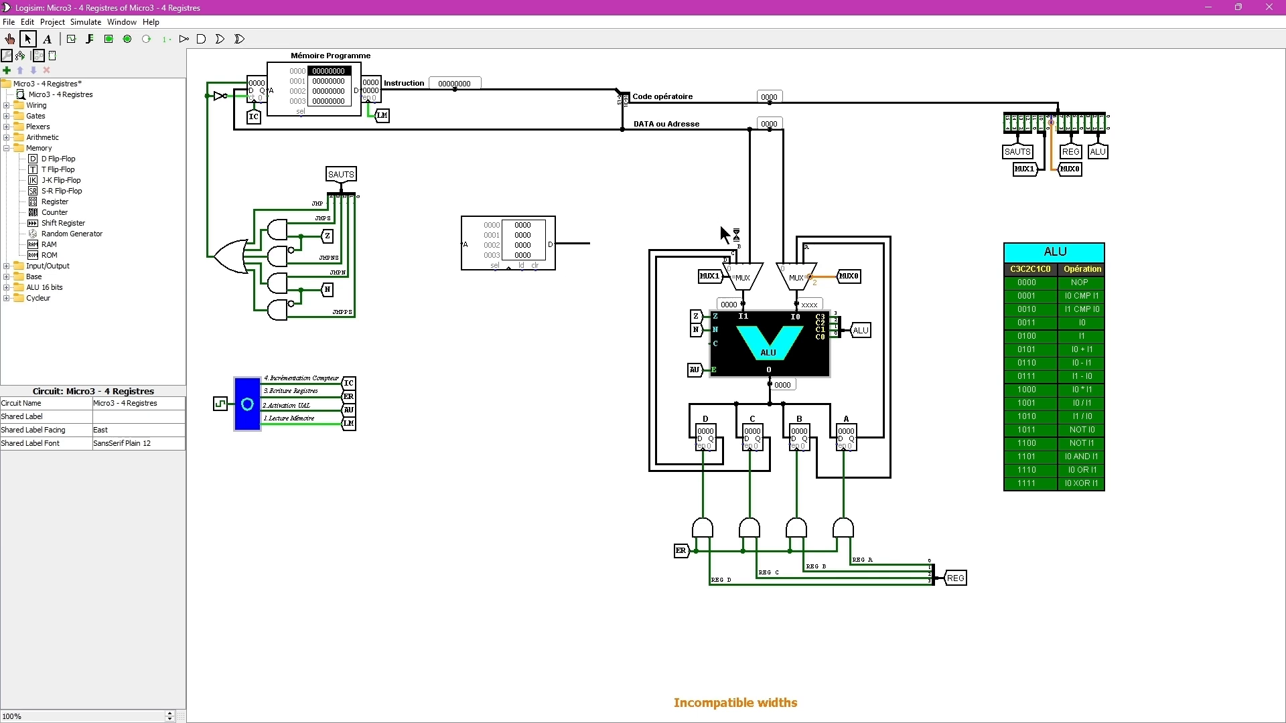
- Move the B label to register B's input on the MUX0 multiplexer and wire the RAM's data output to the freed MUX1 multiplexer input
{"action": "left_click_drag", "start_coordinate": [740, 247], "coordinate": [801, 242]}
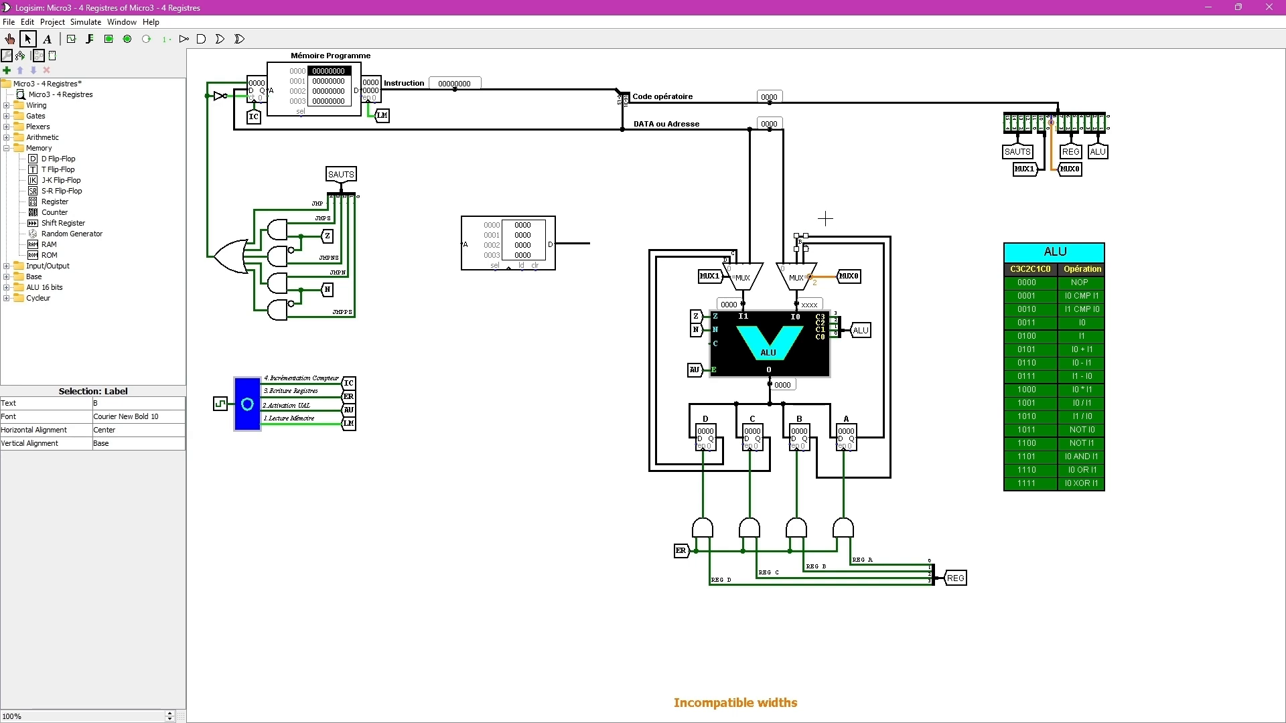
{"action": "left_click", "coordinate": [829, 229]}
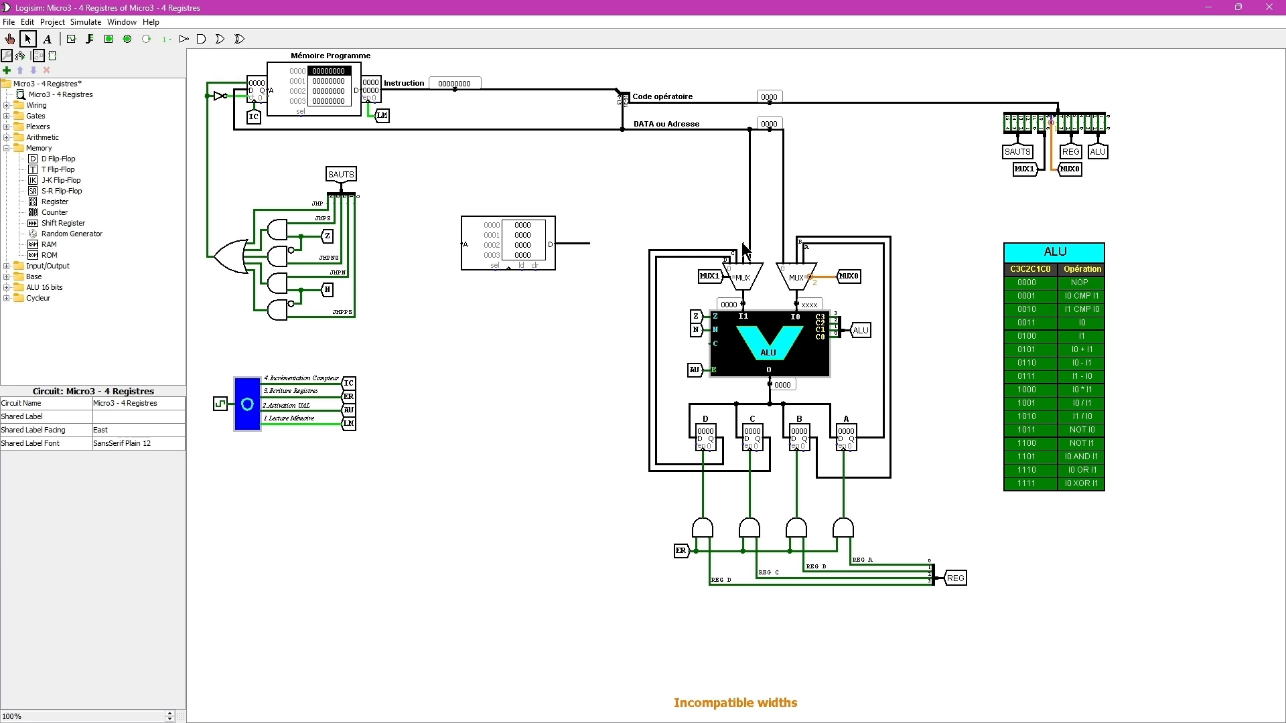
{"action": "left_click_drag", "start_coordinate": [703, 244], "coordinate": [602, 243]}
{"action": "left_click", "coordinate": [755, 442]}
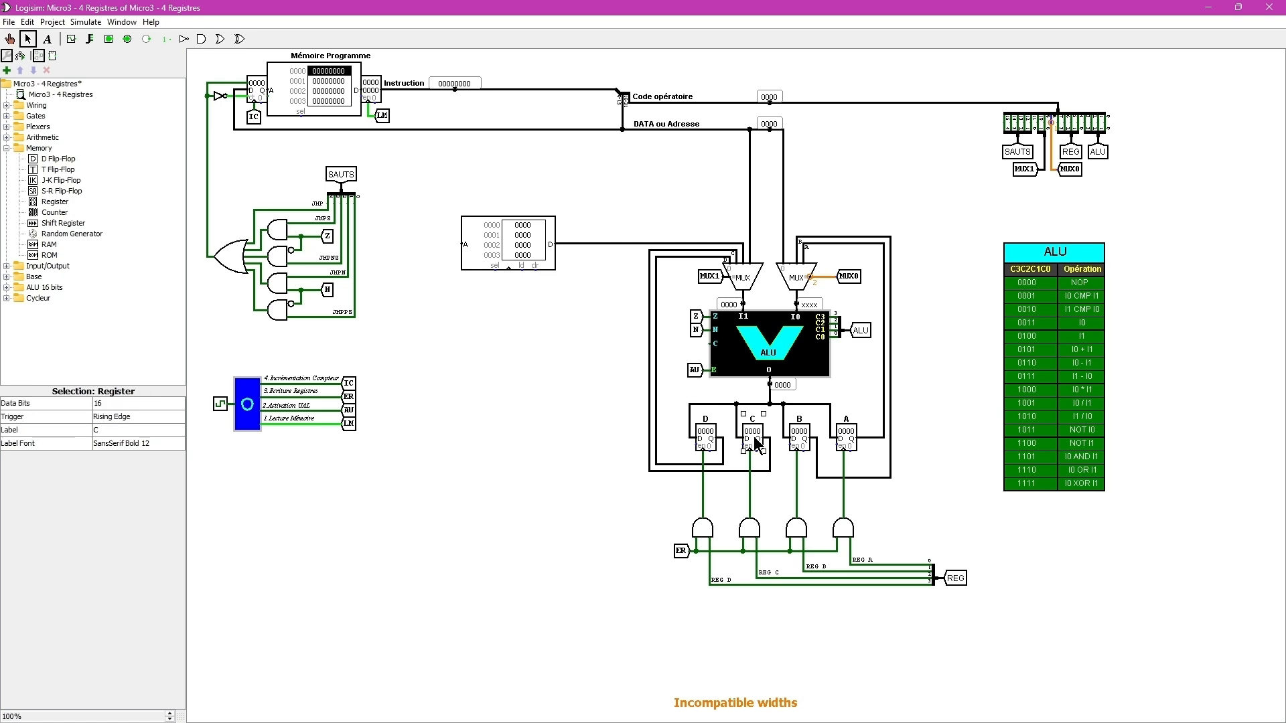
{"action": "left_click", "coordinate": [705, 442]}
{"action": "left_click", "coordinate": [533, 411]}
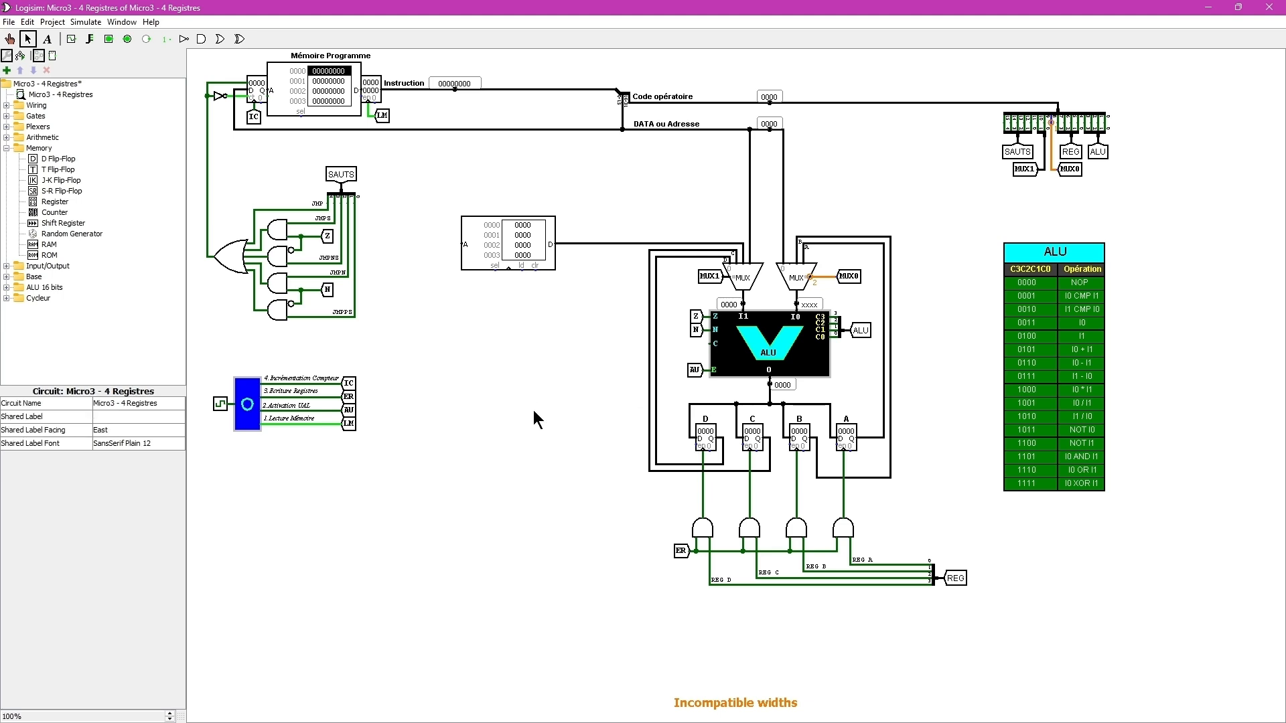
- Relabel register C as SI and register D as DI
{"action": "left_click", "coordinate": [755, 431]}
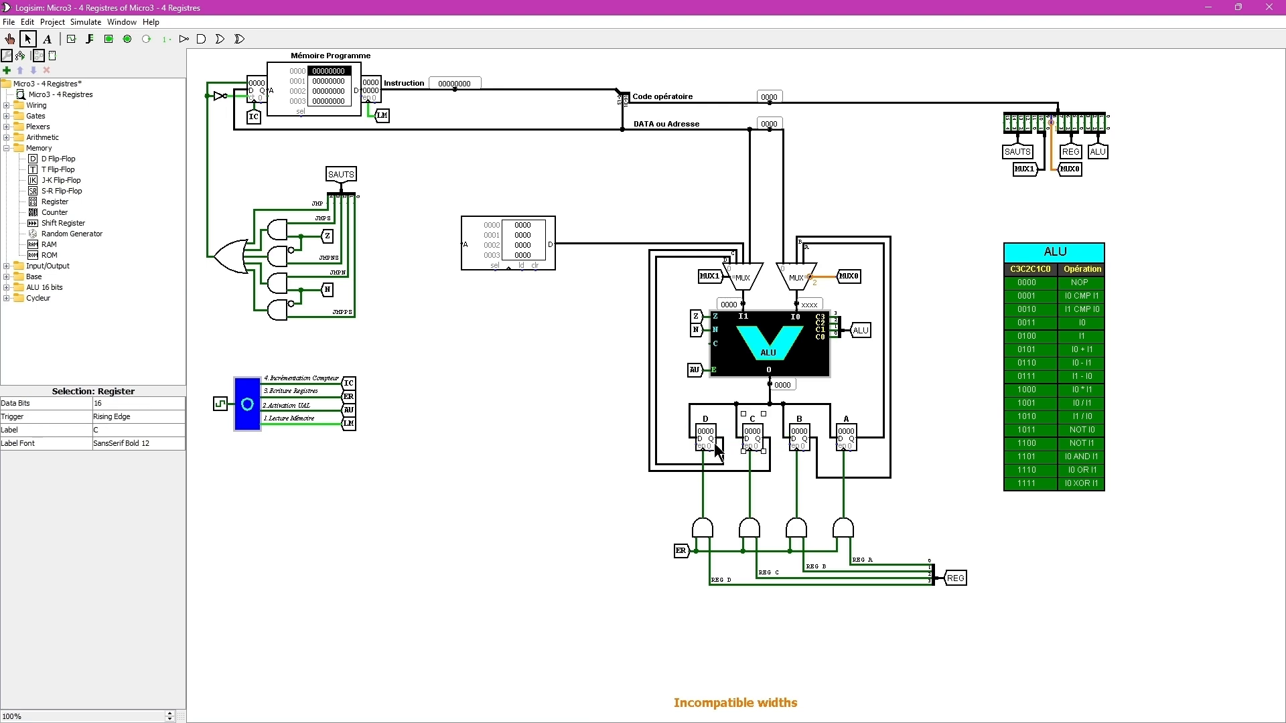
{"action": "left_click", "coordinate": [110, 430]}
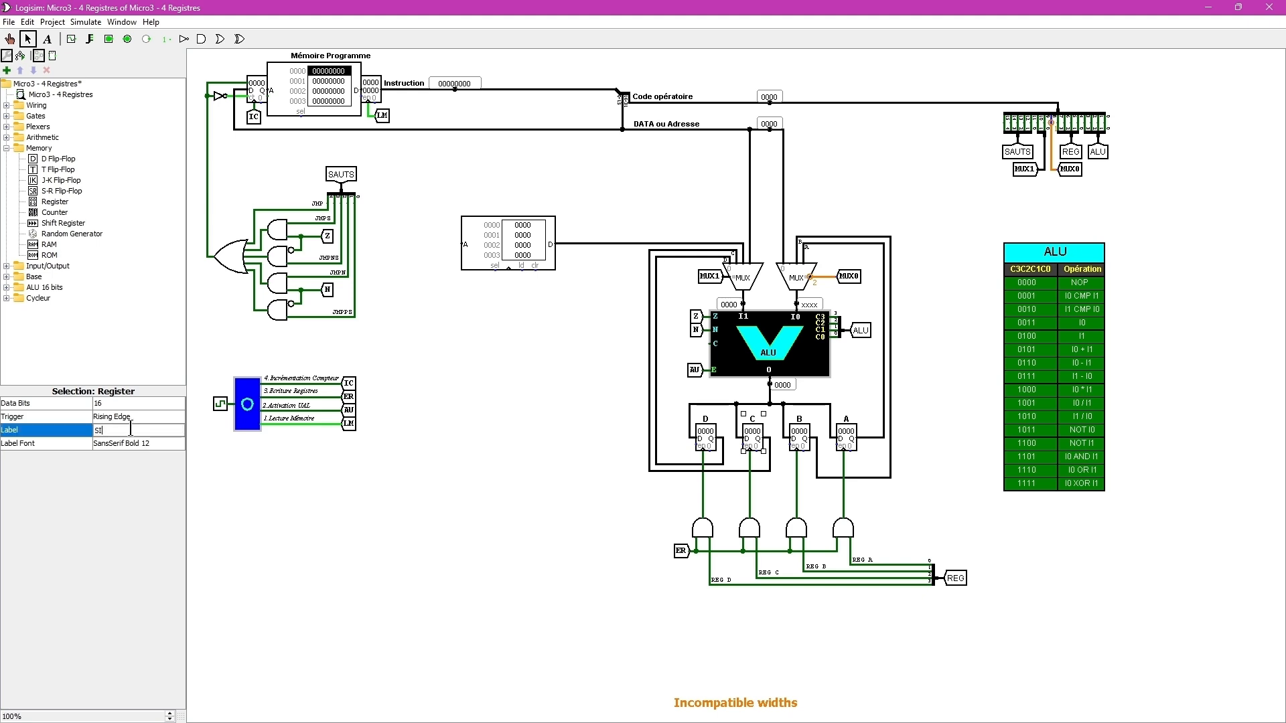
{"action": "type", "text": "SI"}
{"action": "key", "text": "Return"}
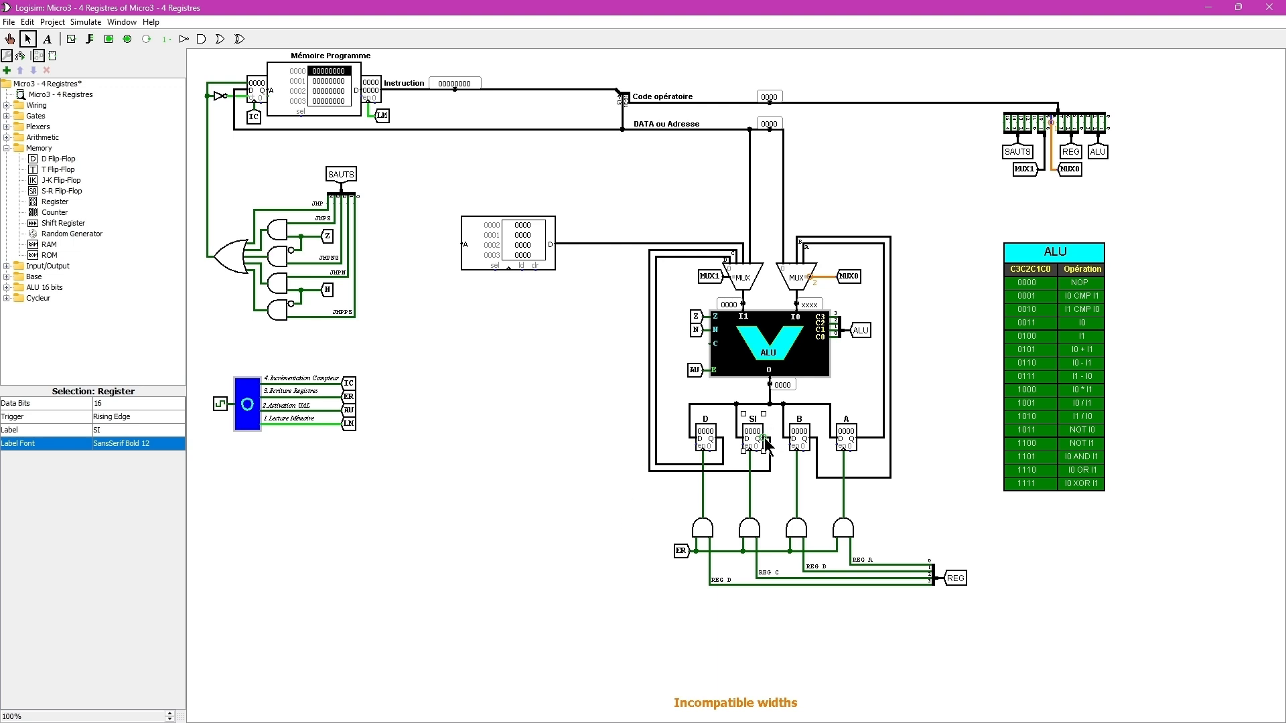
{"action": "left_click", "coordinate": [706, 436]}
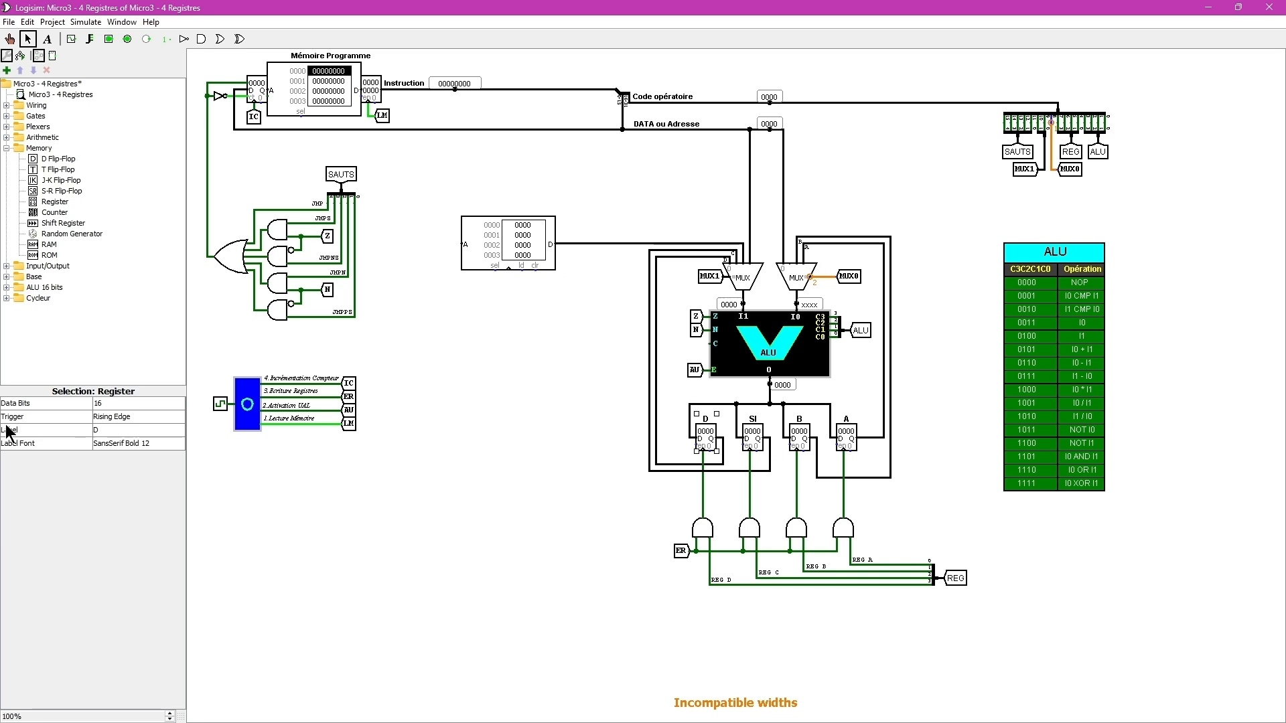
{"action": "left_click", "coordinate": [113, 431]}
{"action": "key", "text": "Return"}
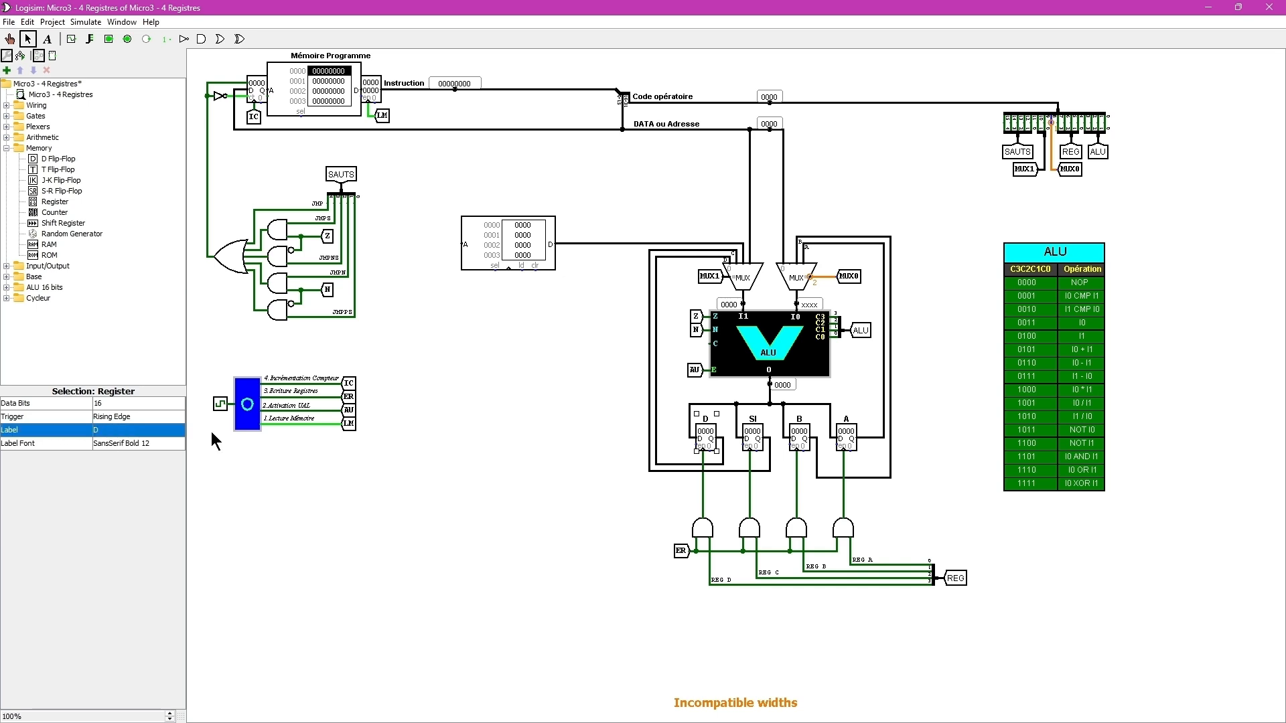
{"action": "left_click", "coordinate": [174, 430]}
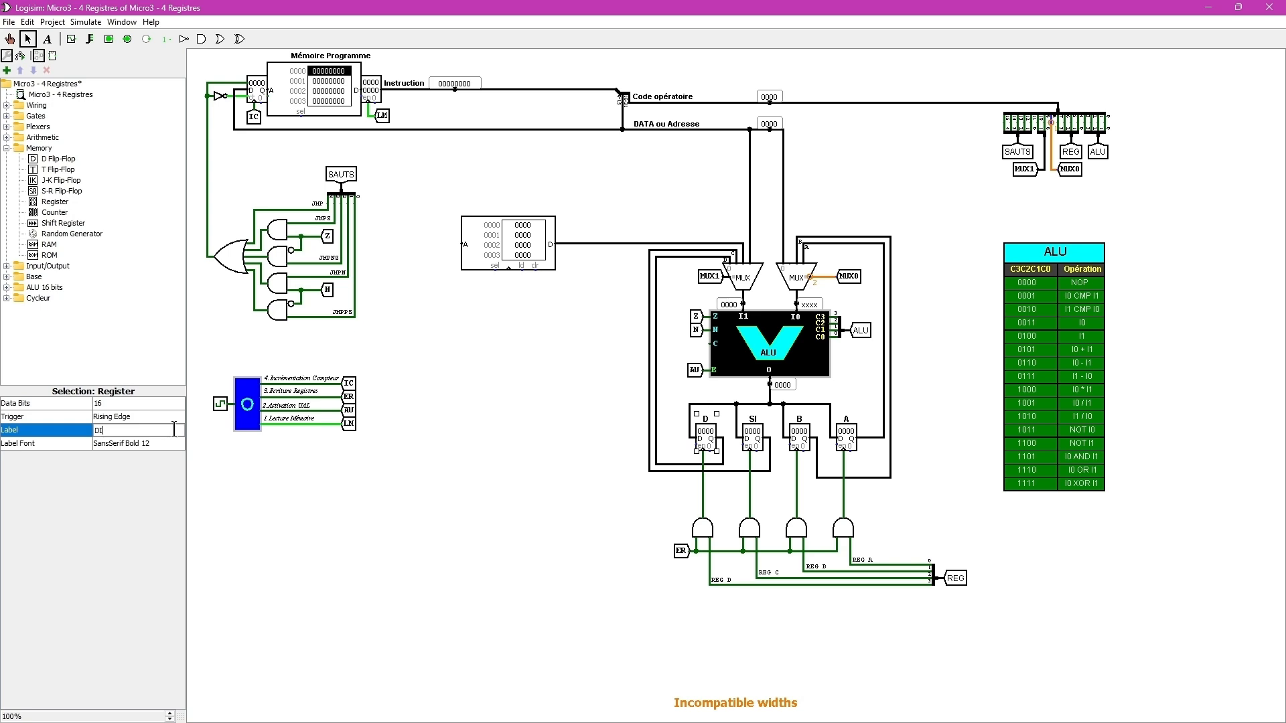
{"action": "left_click", "coordinate": [173, 441]}
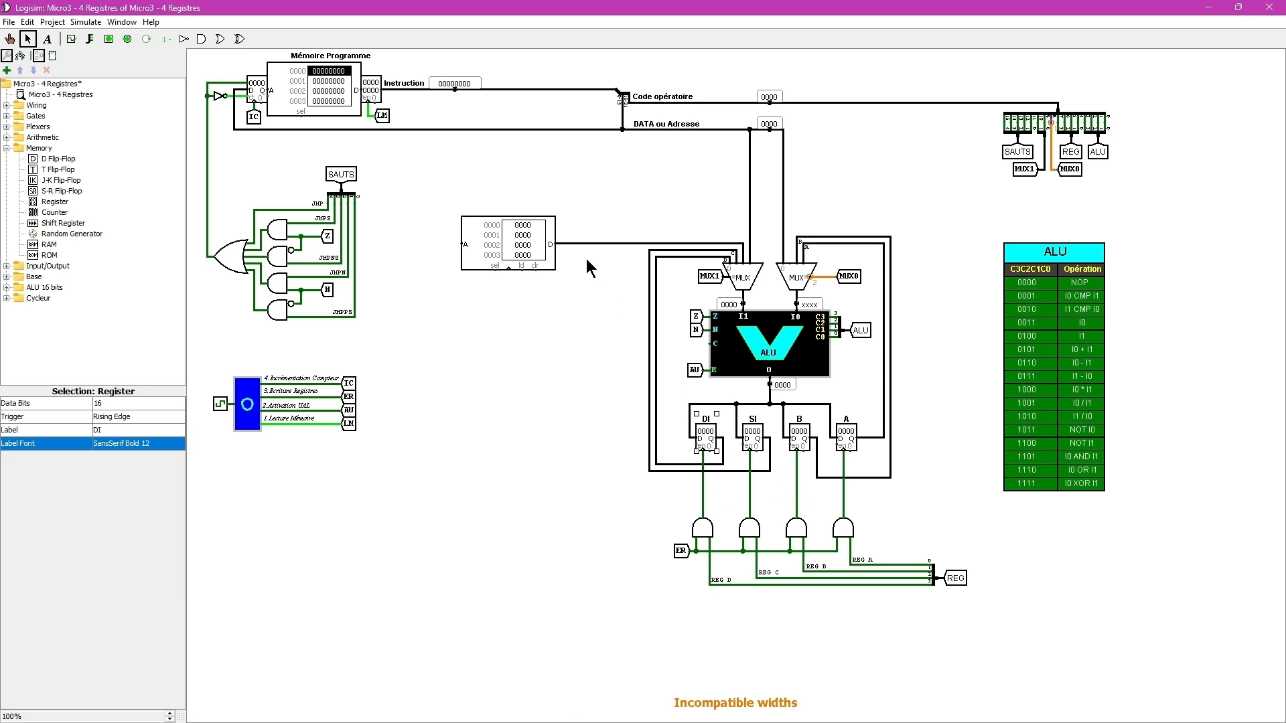
- Move the RAM slightly closer to the ALU multiplexers and wire its address input to the DATA wire
{"action": "left_click", "coordinate": [526, 252]}
{"action": "mouse_move", "coordinate": [526, 252]}
{"action": "left_mouse_down"}
{"action": "mouse_move", "coordinate": [543, 241]}
{"action": "mouse_move", "coordinate": [549, 253]}
{"action": "left_mouse_up"}
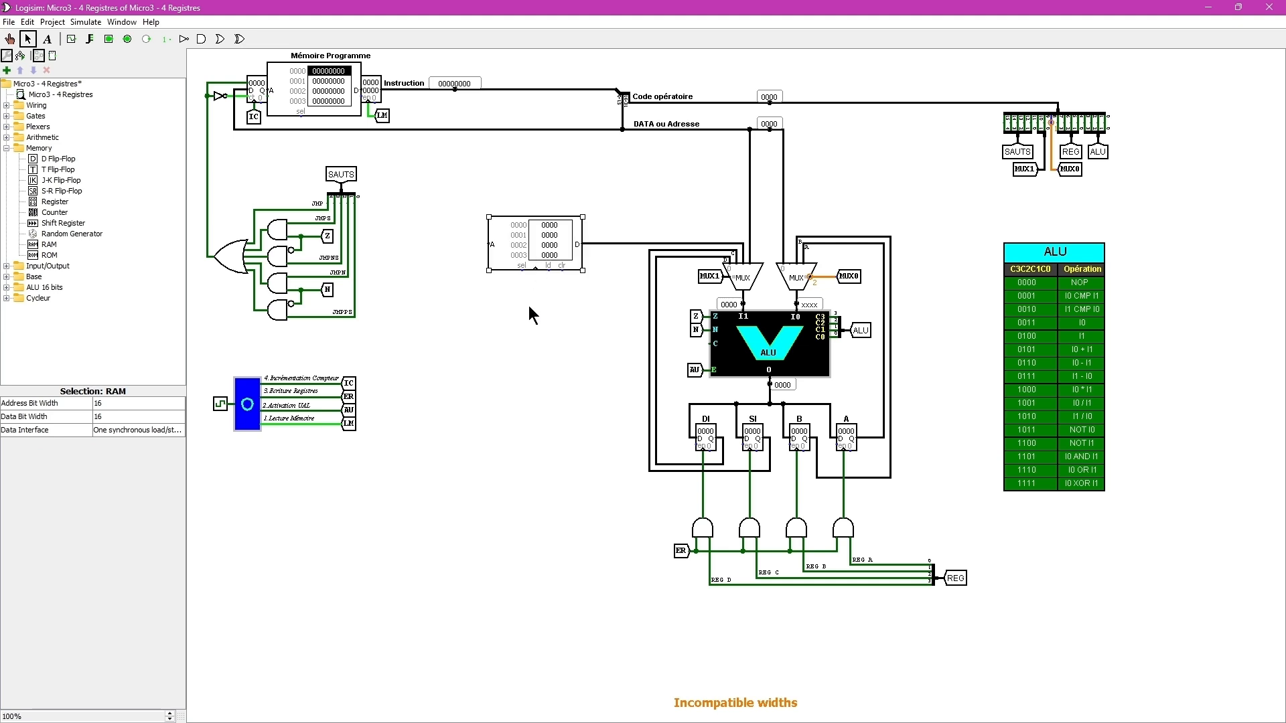
{"action": "left_click", "coordinate": [505, 294]}
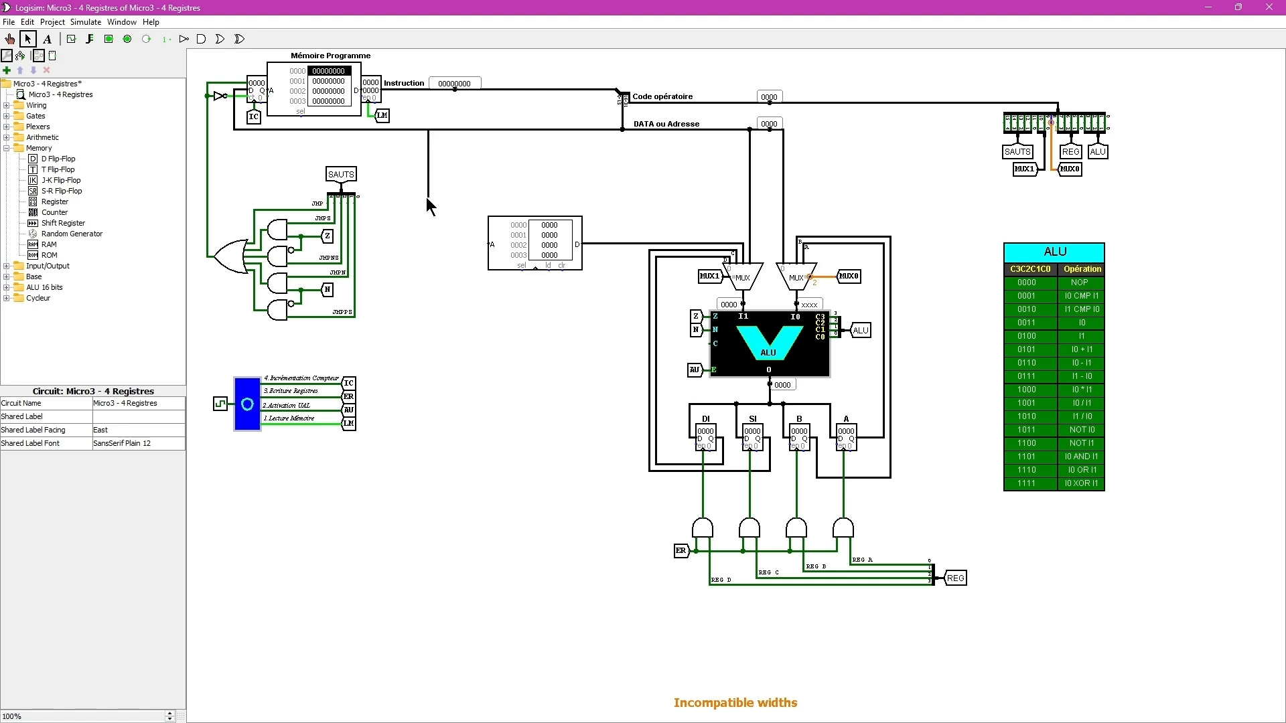
{"action": "left_click_drag", "start_coordinate": [425, 253], "coordinate": [488, 244]}
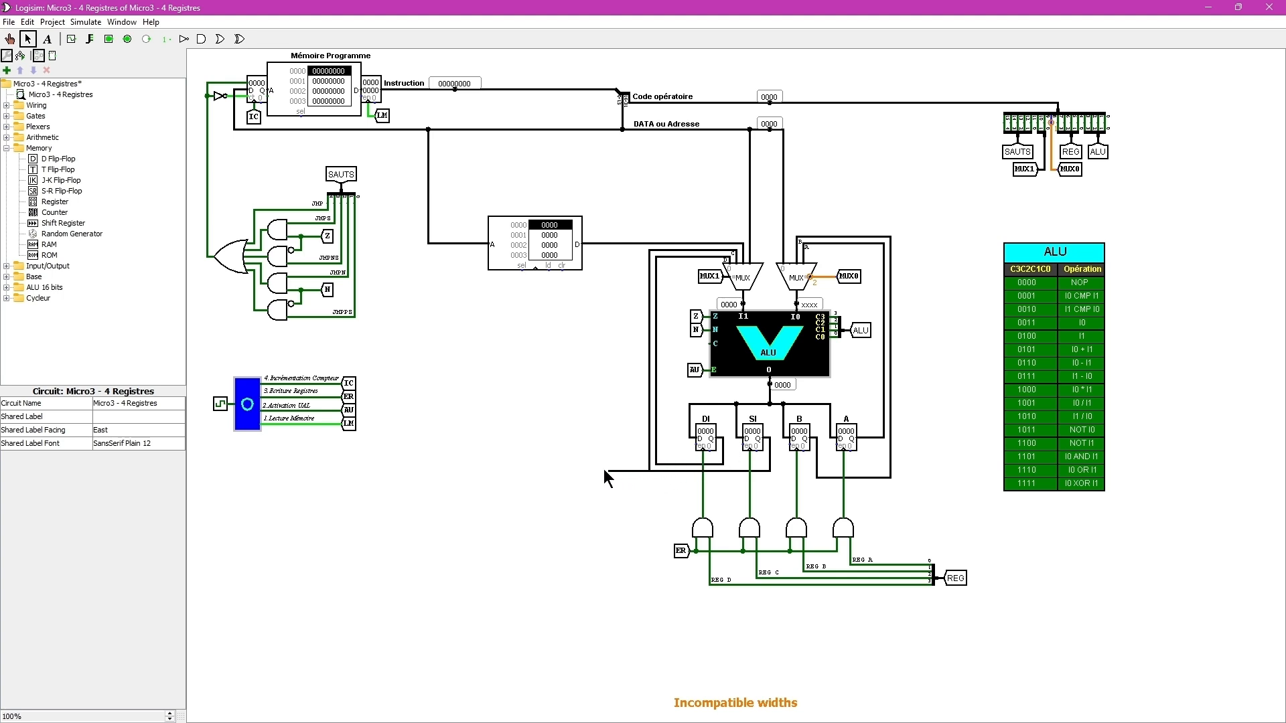
- Branch the SI and DI register outputs over to the RAM's address side and cut back the direct DATA wire to leave a gap
{"action": "mouse_move", "coordinate": [478, 469]}
{"action": "left_mouse_down"}
{"action": "mouse_move", "coordinate": [435, 466]}
{"action": "mouse_move", "coordinate": [429, 264]}
{"action": "left_mouse_up"}
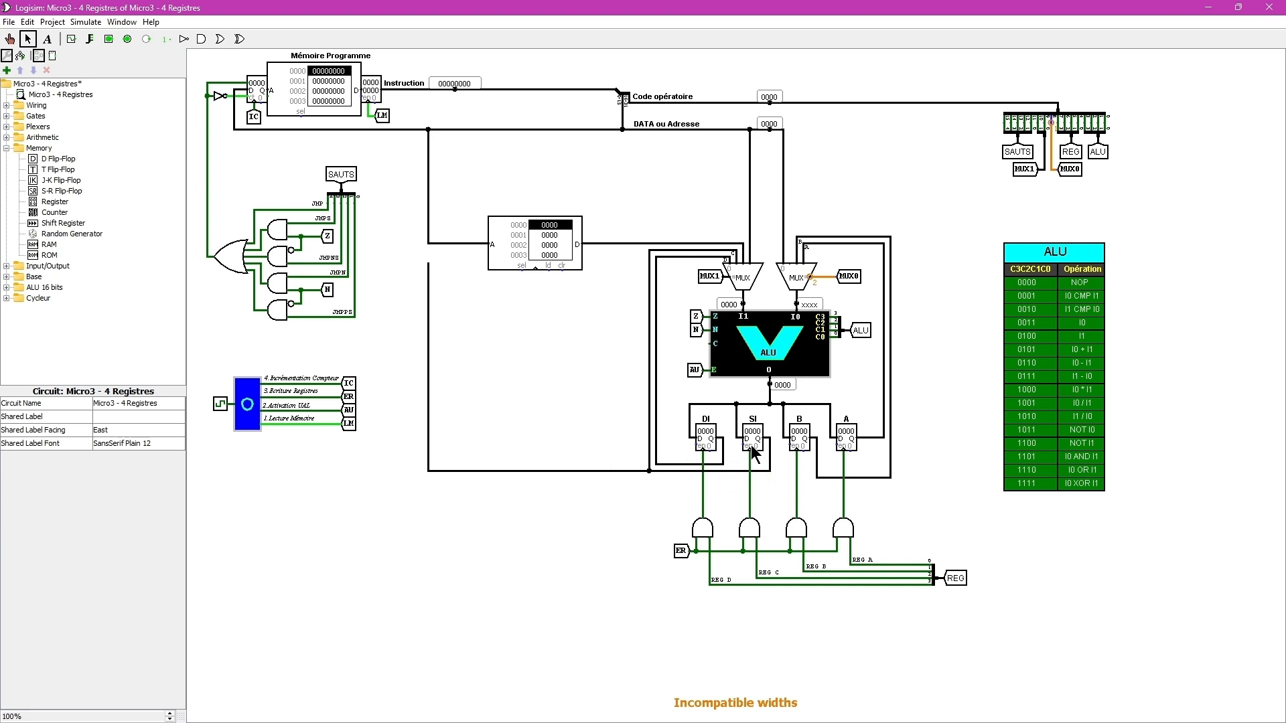
{"action": "left_click_drag", "start_coordinate": [655, 463], "coordinate": [434, 307]}
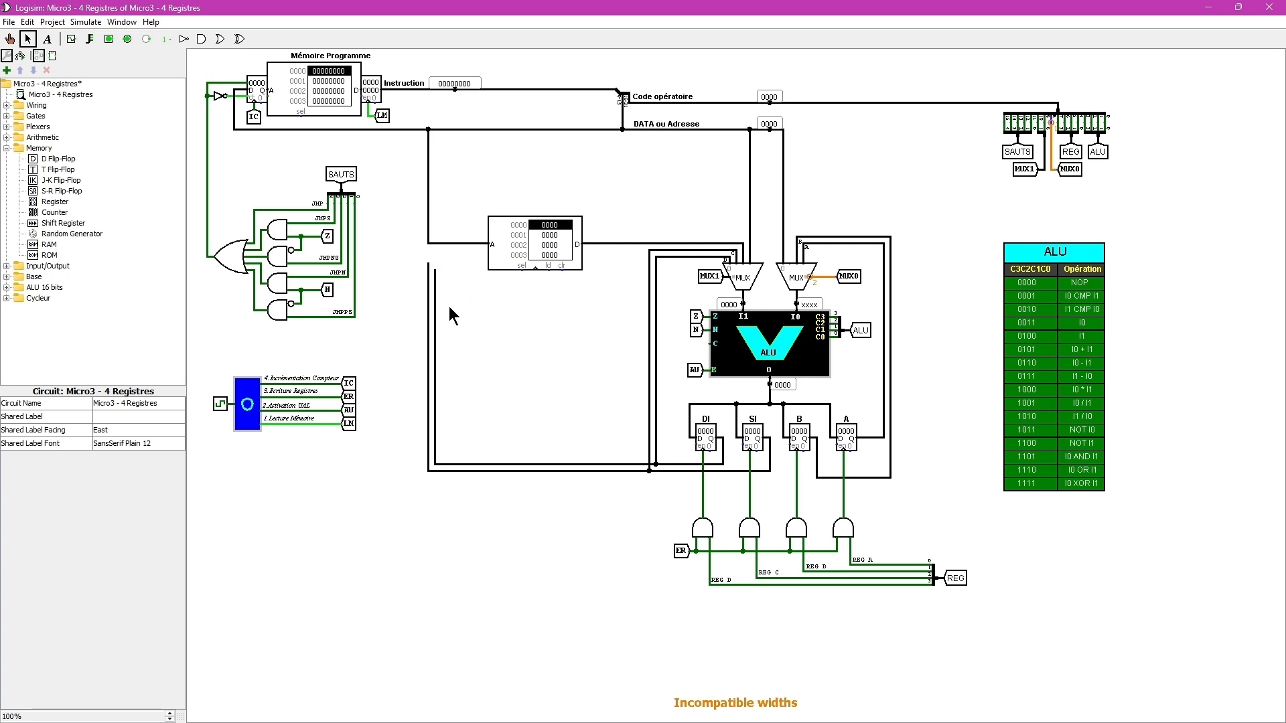
{"action": "left_click", "coordinate": [469, 242]}
{"action": "key", "text": "Delete"}
{"action": "mouse_move", "coordinate": [428, 224]}
{"action": "left_mouse_down"}
{"action": "mouse_move", "coordinate": [428, 243]}
{"action": "mouse_move", "coordinate": [426, 211]}
{"action": "left_mouse_up"}
{"action": "left_click", "coordinate": [436, 281]}
{"action": "left_click_drag", "start_coordinate": [437, 263], "coordinate": [436, 263]}
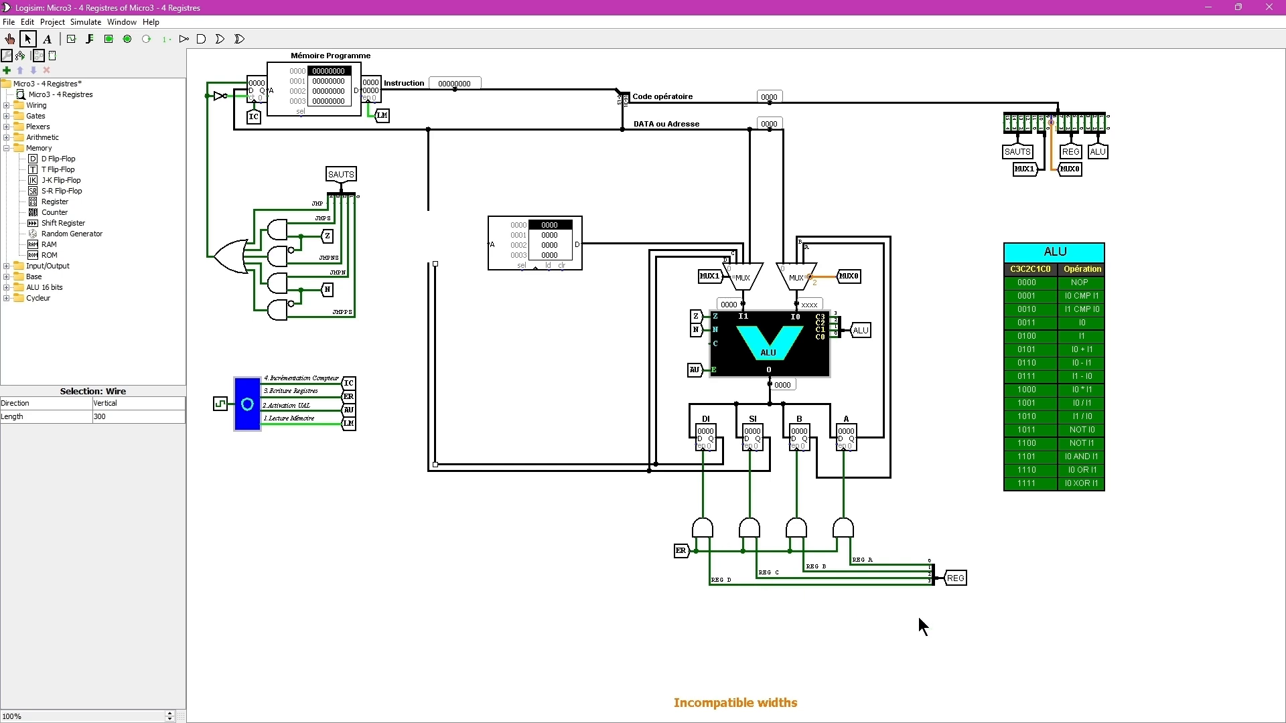
- Duplicate the MUX1 multiplexer, set the copy's facing to East, and connect its output to the RAM's address input
{"action": "left_click", "coordinate": [748, 276]}
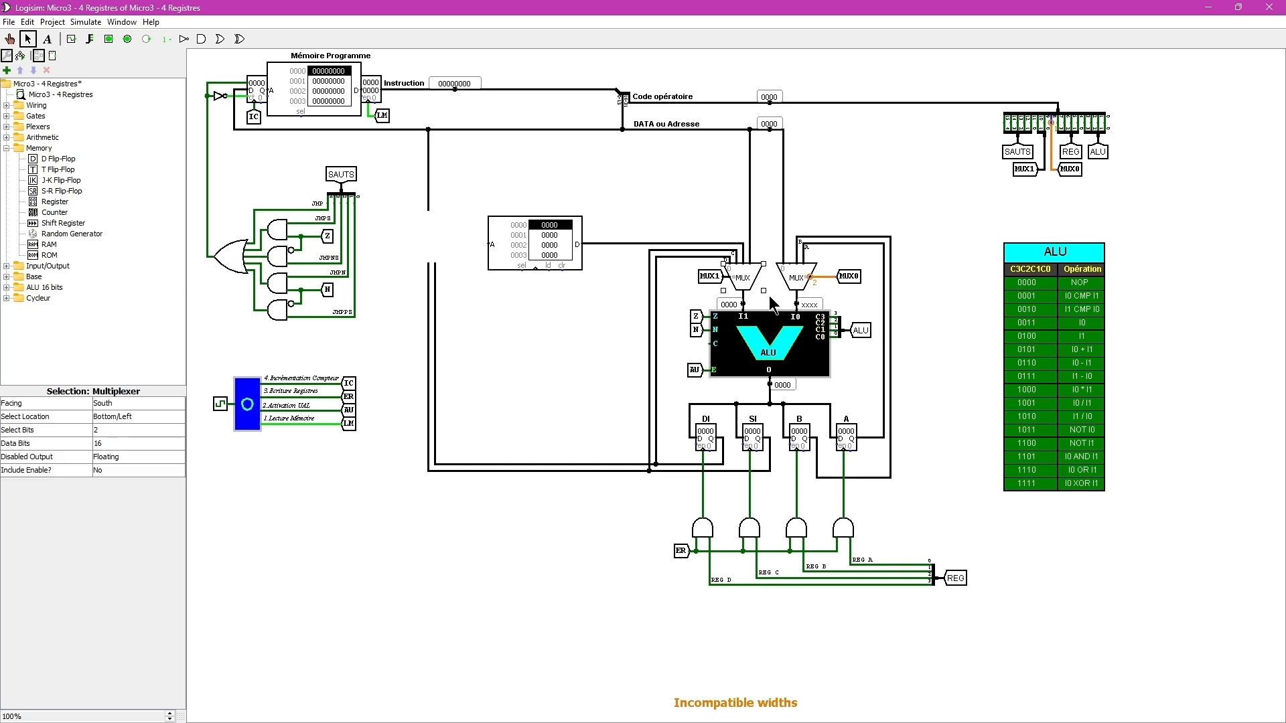
{"action": "left_click_drag", "start_coordinate": [740, 280], "coordinate": [441, 237]}
{"action": "left_click", "coordinate": [167, 402]}
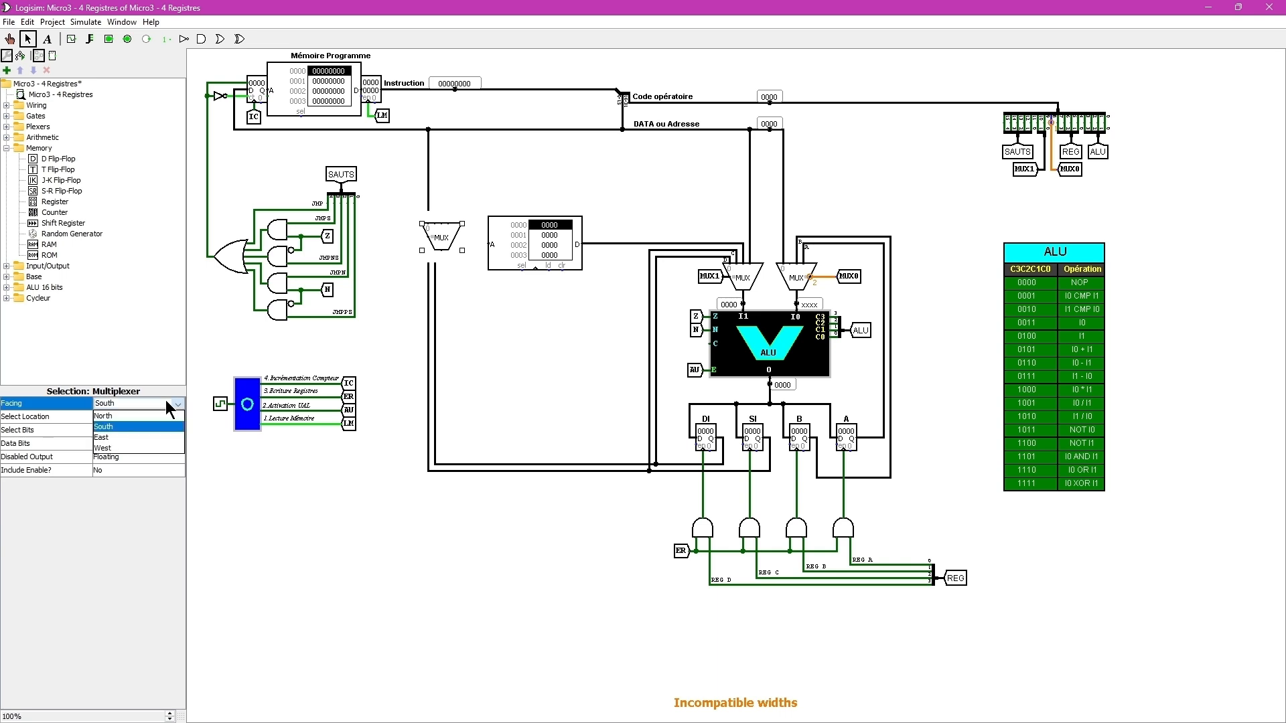
{"action": "left_click", "coordinate": [131, 436]}
{"action": "mouse_move", "coordinate": [420, 248]}
{"action": "left_mouse_down"}
{"action": "mouse_move", "coordinate": [420, 235]}
{"action": "mouse_move", "coordinate": [462, 244]}
{"action": "left_mouse_up"}
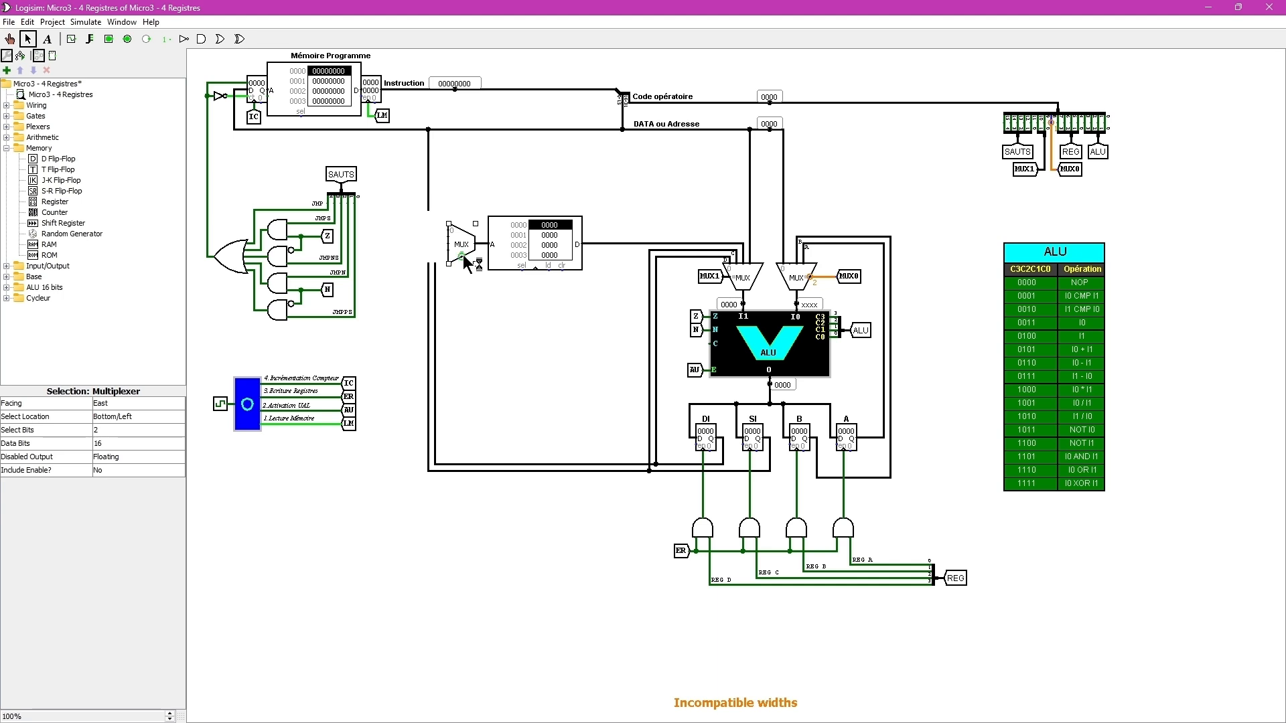
- Extend the RAM multiplexer's select input and attach a copy of the MUX1 tunnel, labelled MUX2 and facing North
{"action": "left_click_drag", "start_coordinate": [462, 266], "coordinate": [462, 284]}
{"action": "left_click", "coordinate": [1024, 169]}
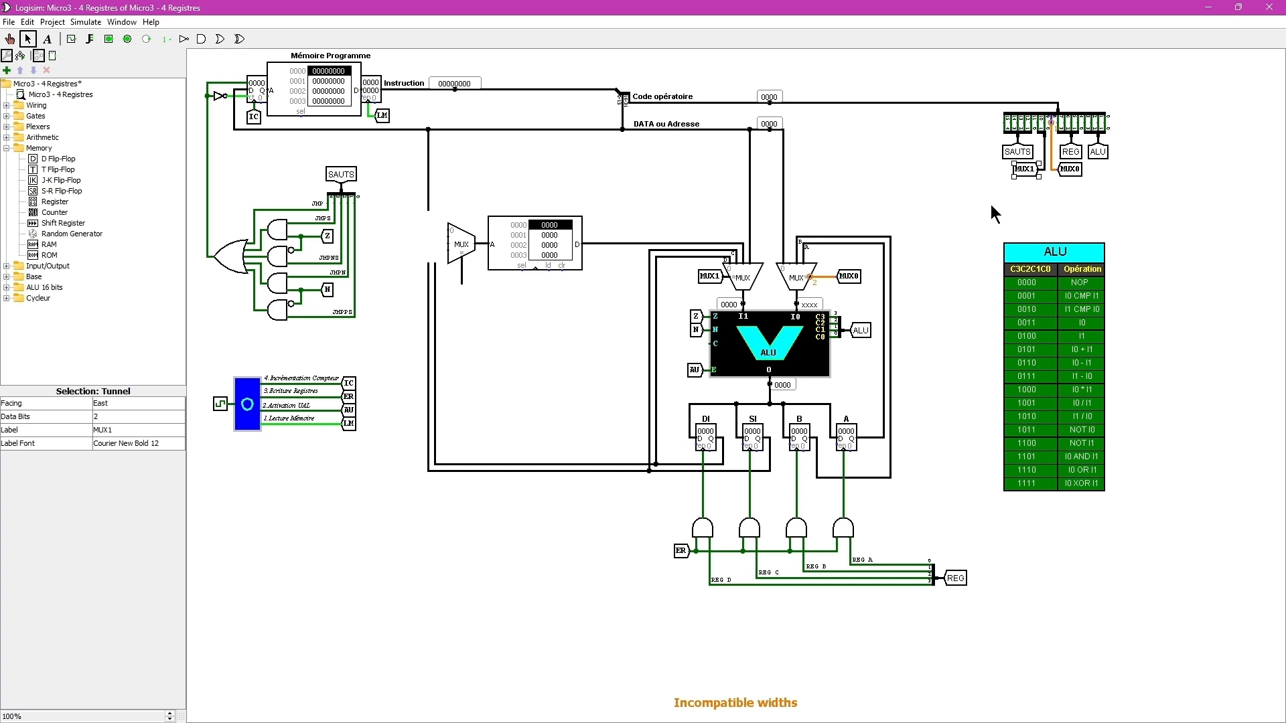
{"action": "key", "text": "ctrl+d"}
{"action": "left_click_drag", "start_coordinate": [1037, 186], "coordinate": [467, 307]}
{"action": "left_click", "coordinate": [125, 430]}
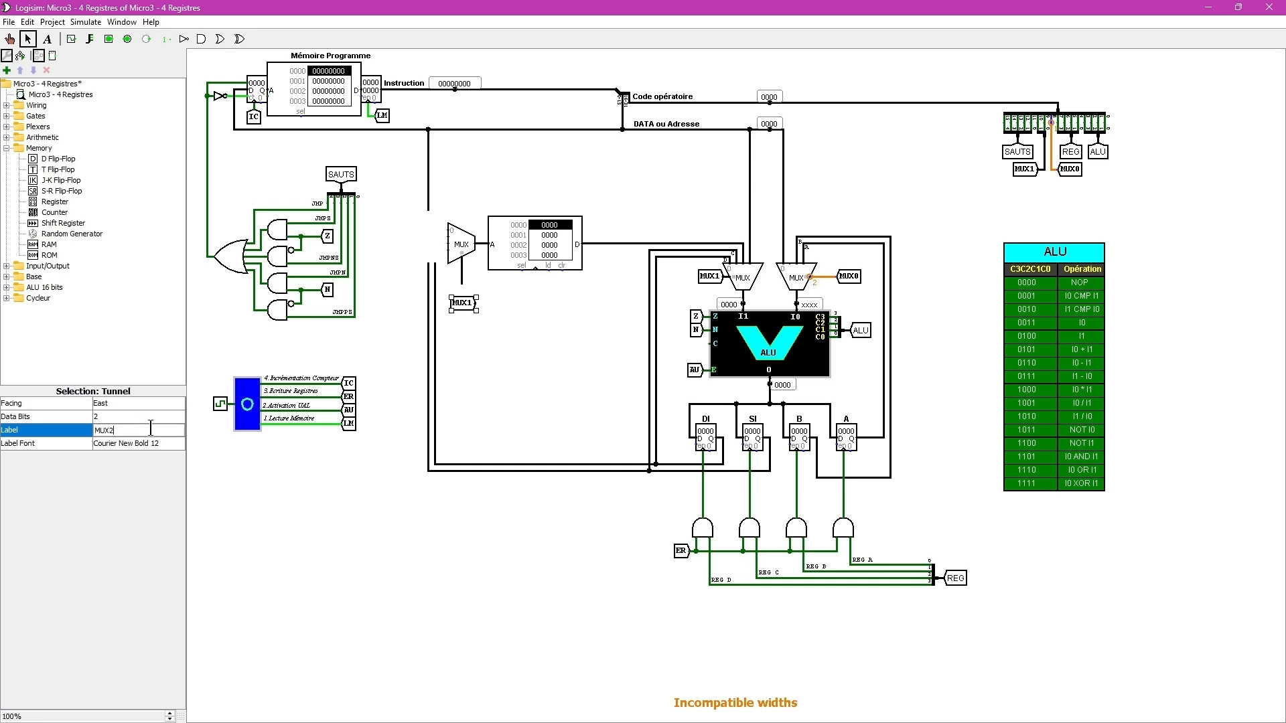
{"action": "left_click", "coordinate": [110, 399]}
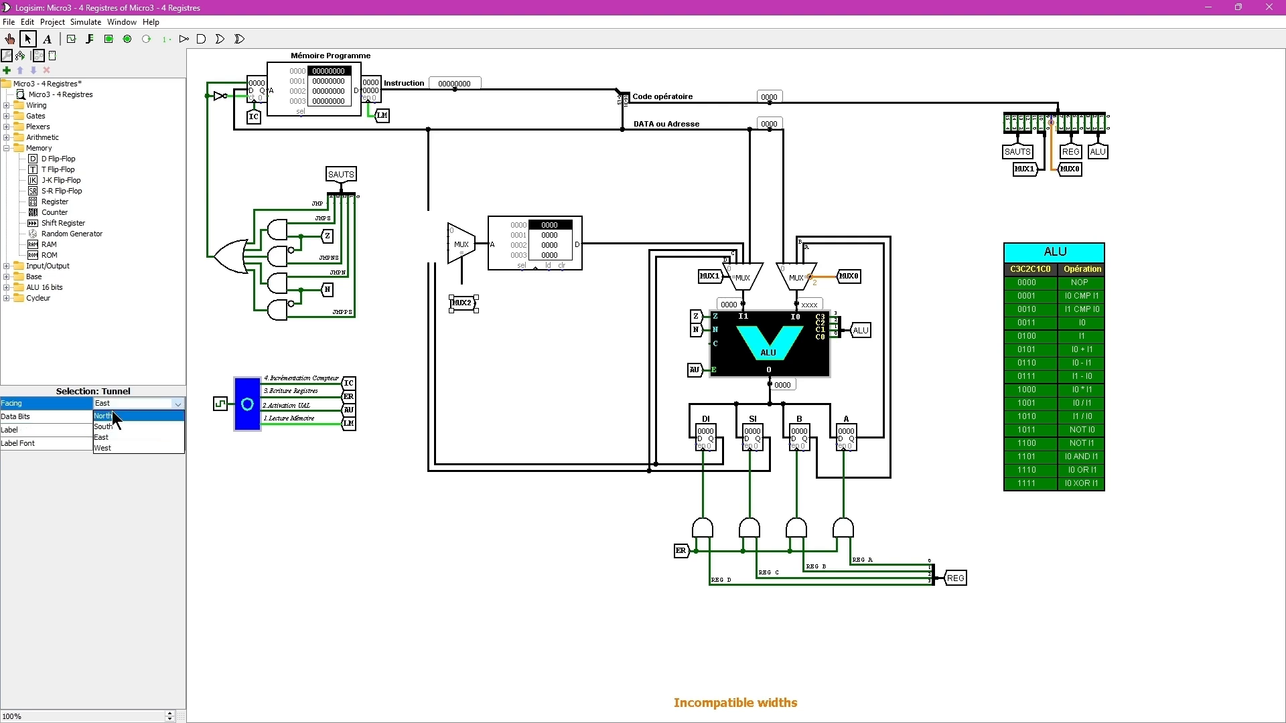
{"action": "left_click", "coordinate": [111, 415]}
{"action": "left_click_drag", "start_coordinate": [477, 310], "coordinate": [462, 288]}
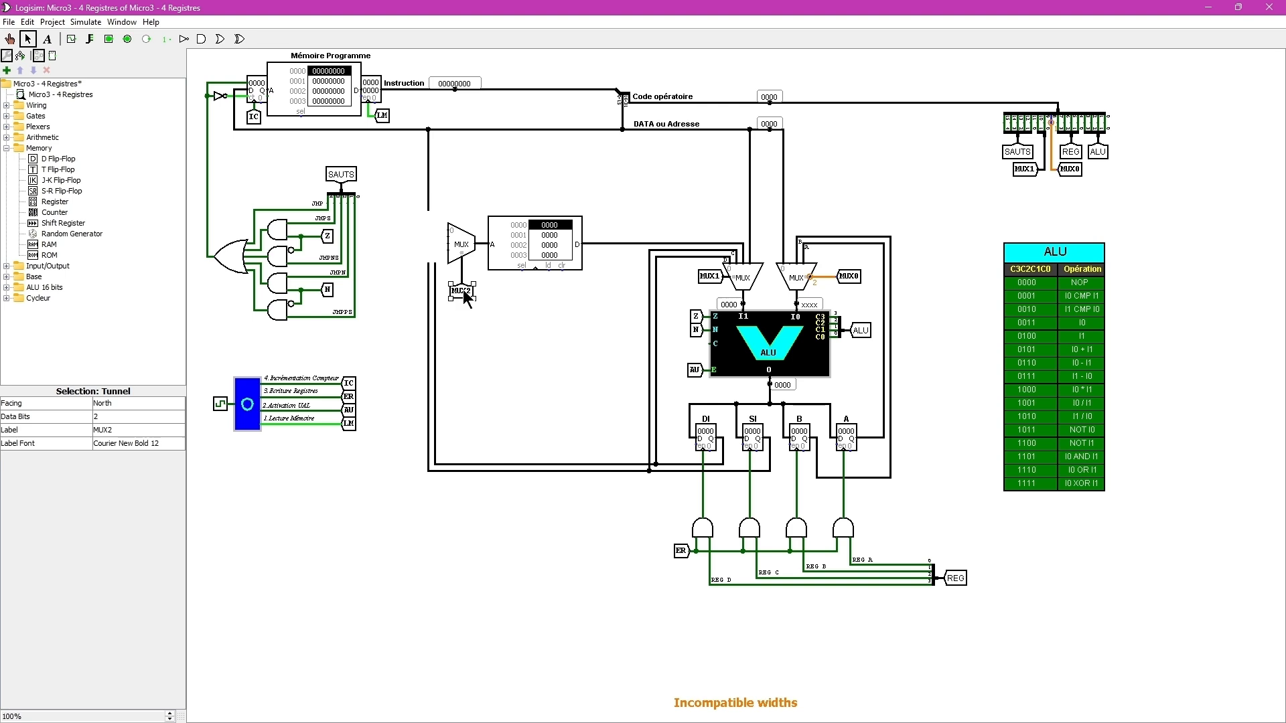
{"action": "left_click", "coordinate": [493, 328]}
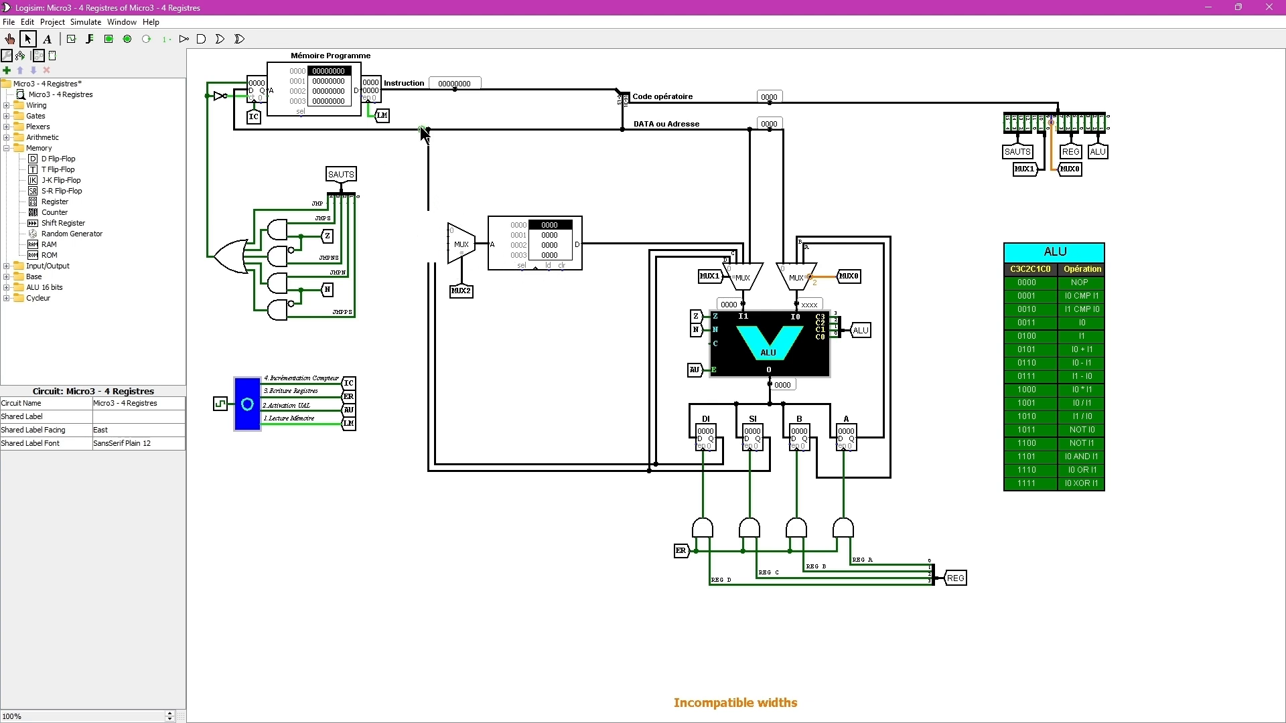
- Wire DATA, register B, SI and DI to the MUX2 multiplexer's first, second, third and fourth inputs respectively
{"action": "mouse_move", "coordinate": [433, 209]}
{"action": "left_mouse_down"}
{"action": "mouse_move", "coordinate": [433, 228]}
{"action": "mouse_move", "coordinate": [448, 229]}
{"action": "left_mouse_up"}
{"action": "left_click_drag", "start_coordinate": [435, 261], "coordinate": [448, 257]}
{"action": "left_click_drag", "start_coordinate": [816, 477], "coordinate": [601, 477]}
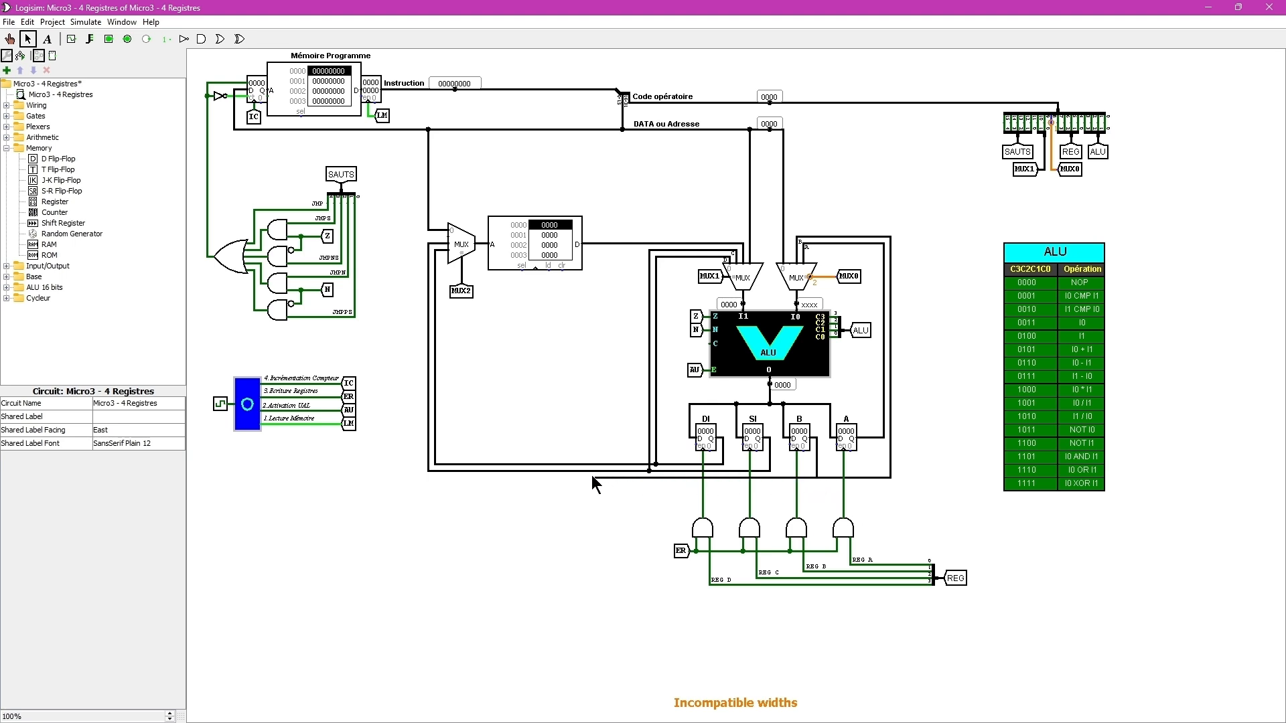
{"action": "mouse_move", "coordinate": [420, 476]}
{"action": "left_mouse_down"}
{"action": "mouse_move", "coordinate": [421, 247]}
{"action": "mouse_move", "coordinate": [448, 242]}
{"action": "left_mouse_up"}
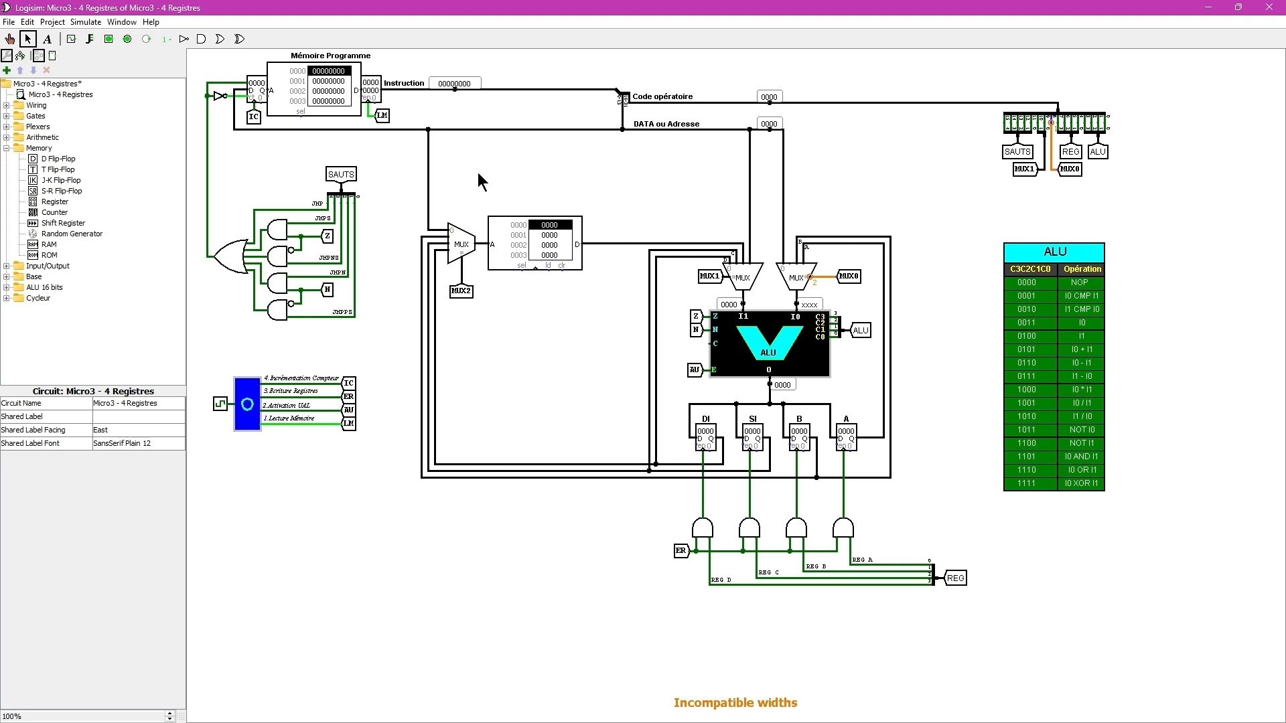
- Shift the vertical DATA wire feeding the MUX2 multiplexer so it lines up with the register B wire
{"action": "left_click", "coordinate": [428, 197]}
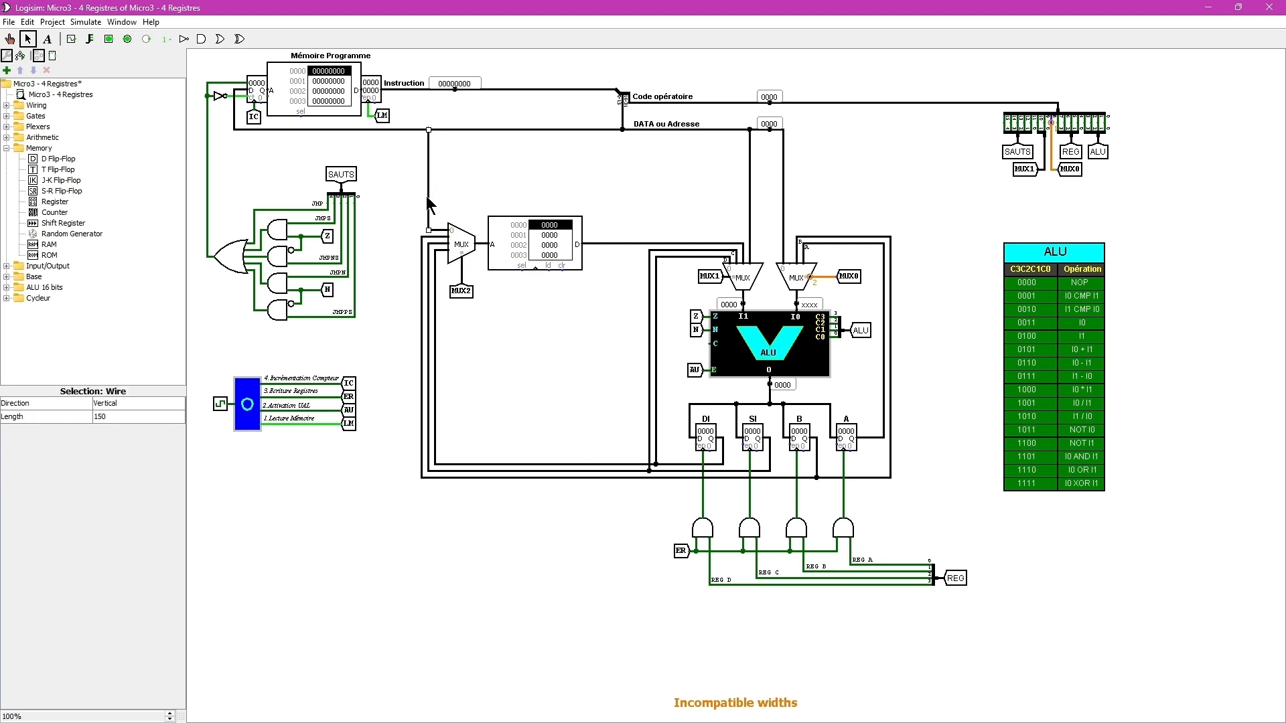
{"action": "left_click_drag", "start_coordinate": [428, 202], "coordinate": [420, 203]}
{"action": "left_click", "coordinate": [585, 372]}
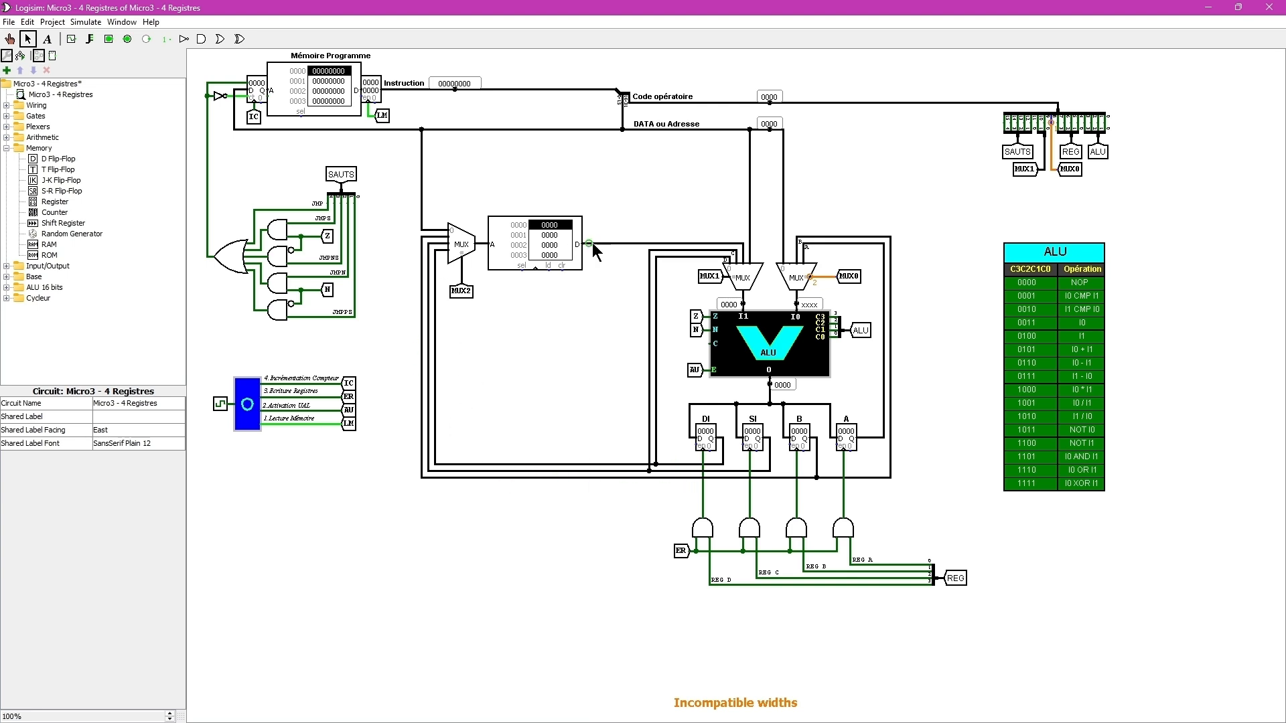
{"action": "left_click_drag", "start_coordinate": [648, 247], "coordinate": [743, 263]}
- Change the C and D text labels at the MUX1 multiplexer's inputs to SI and DI
{"action": "left_click", "coordinate": [734, 258]}
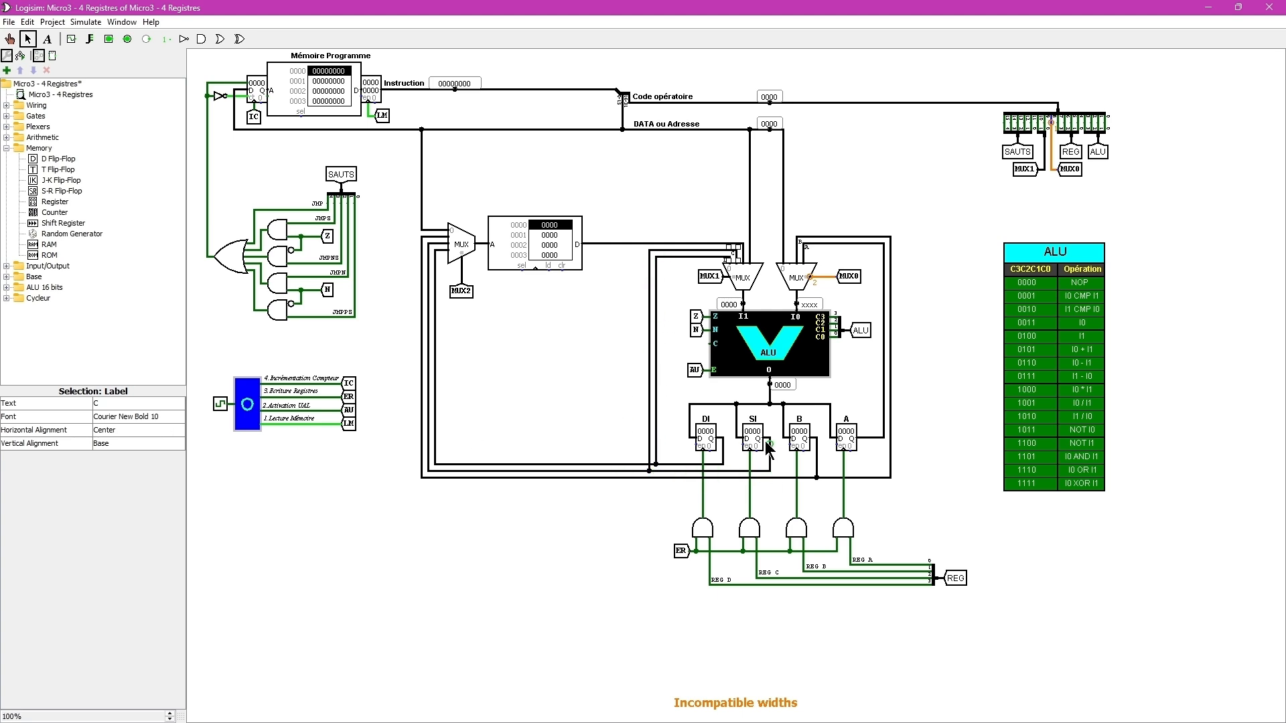
{"action": "left_click", "coordinate": [110, 405]}
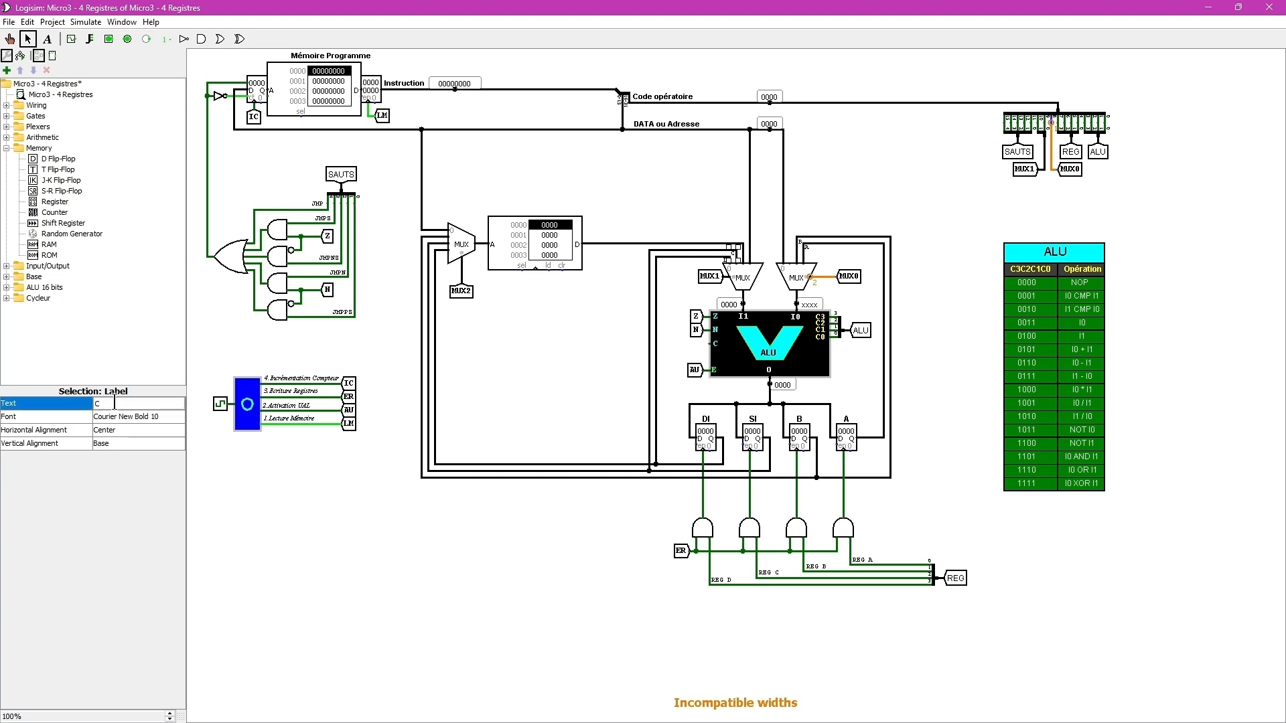
{"action": "type", "text": "SI"}
{"action": "key", "text": "Return"}
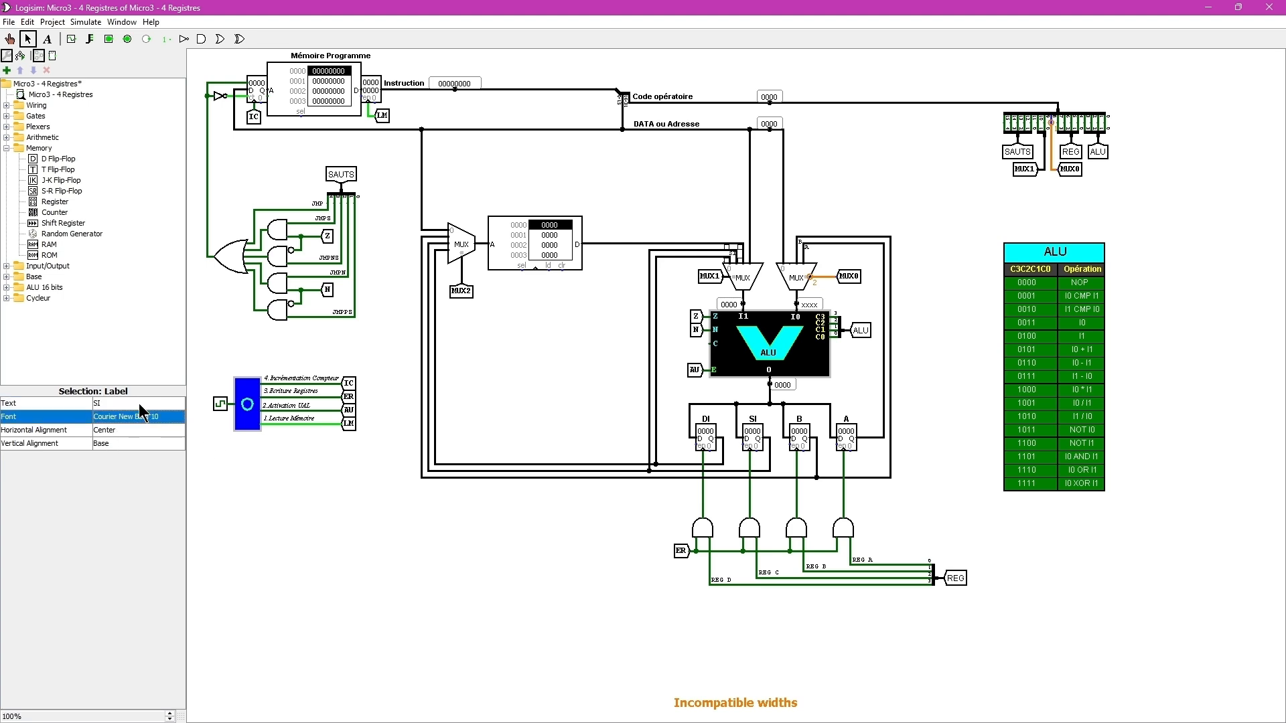
{"action": "left_click", "coordinate": [580, 327]}
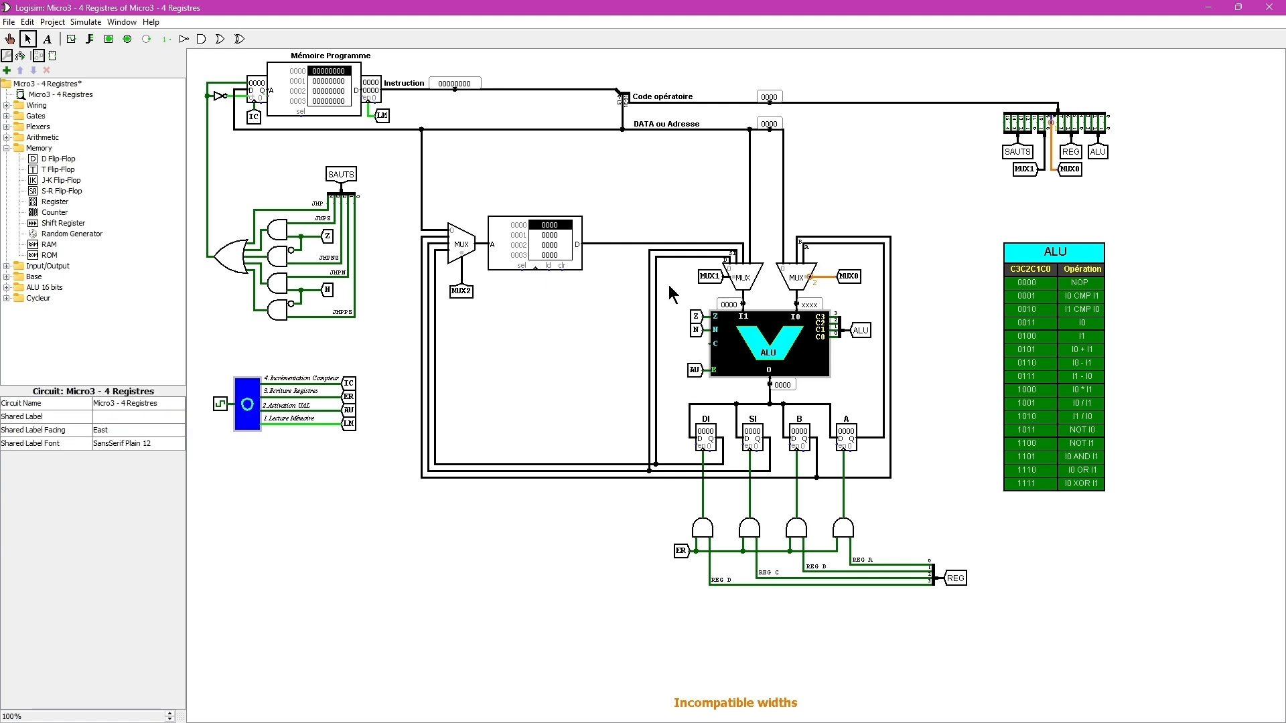
{"action": "left_click", "coordinate": [726, 260]}
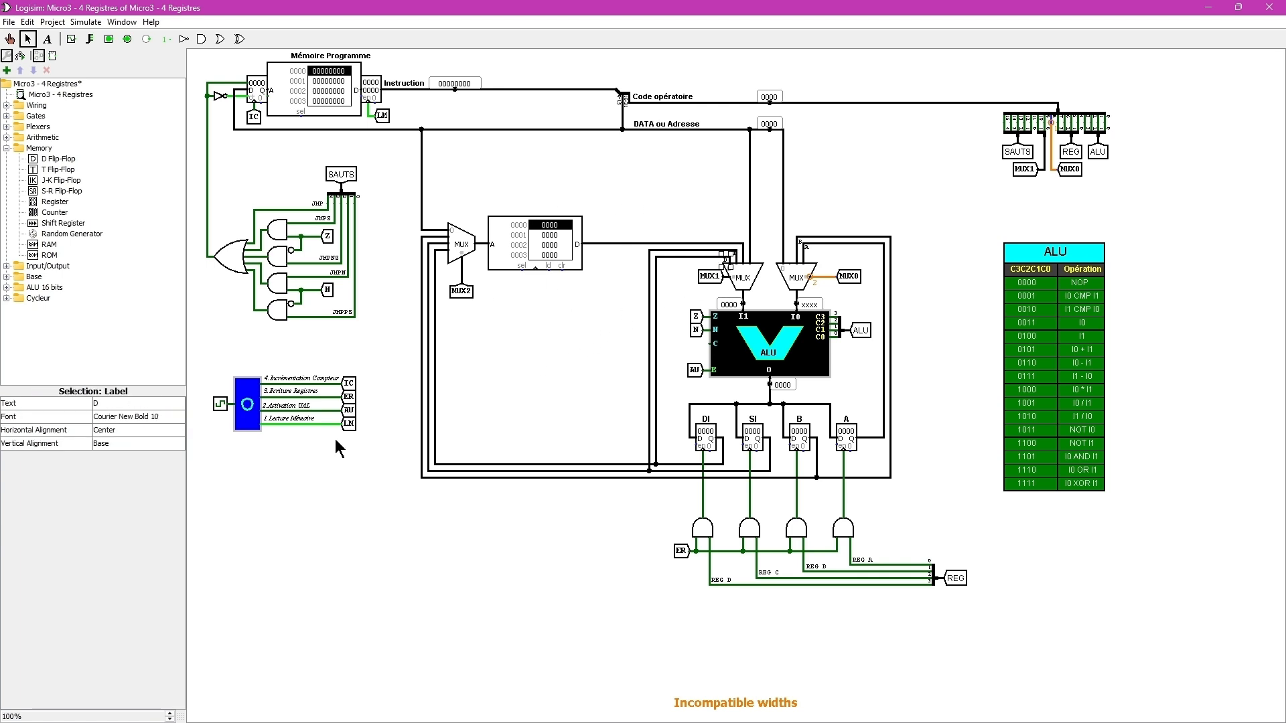
{"action": "left_click", "coordinate": [117, 403]}
{"action": "type", "text": "I"}
{"action": "key", "text": "Return"}
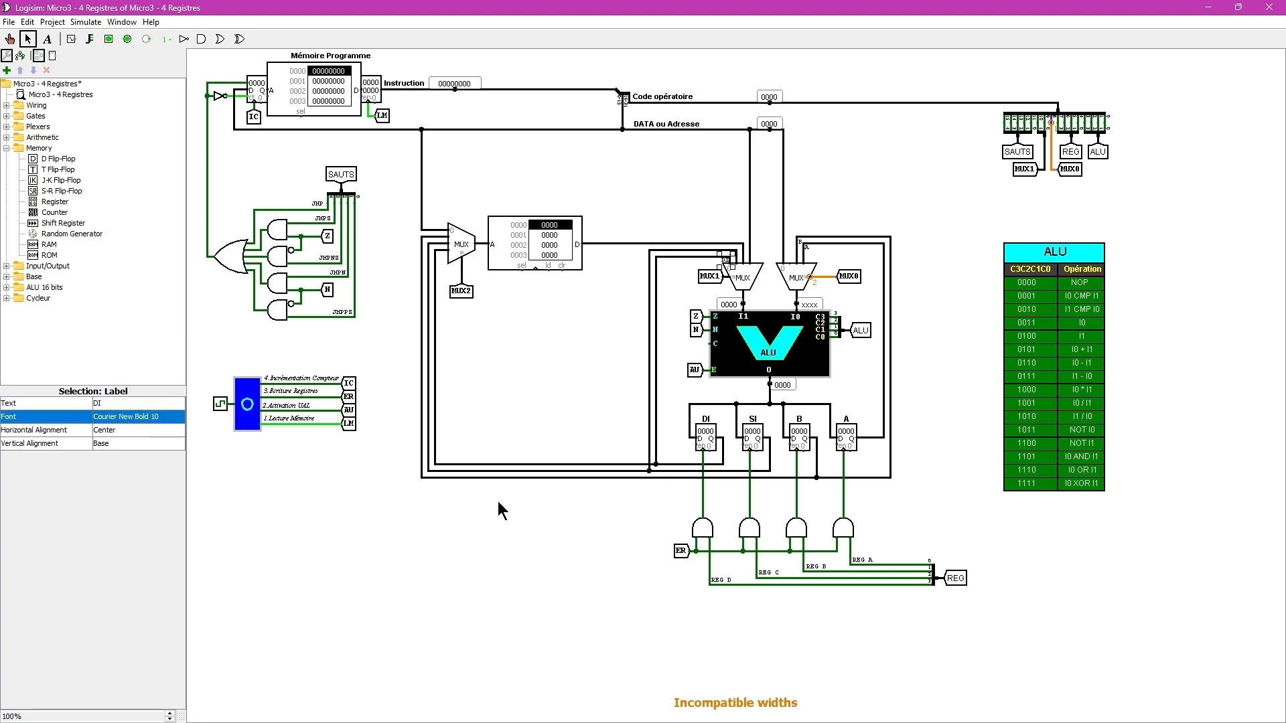
{"action": "left_click", "coordinate": [585, 357]}
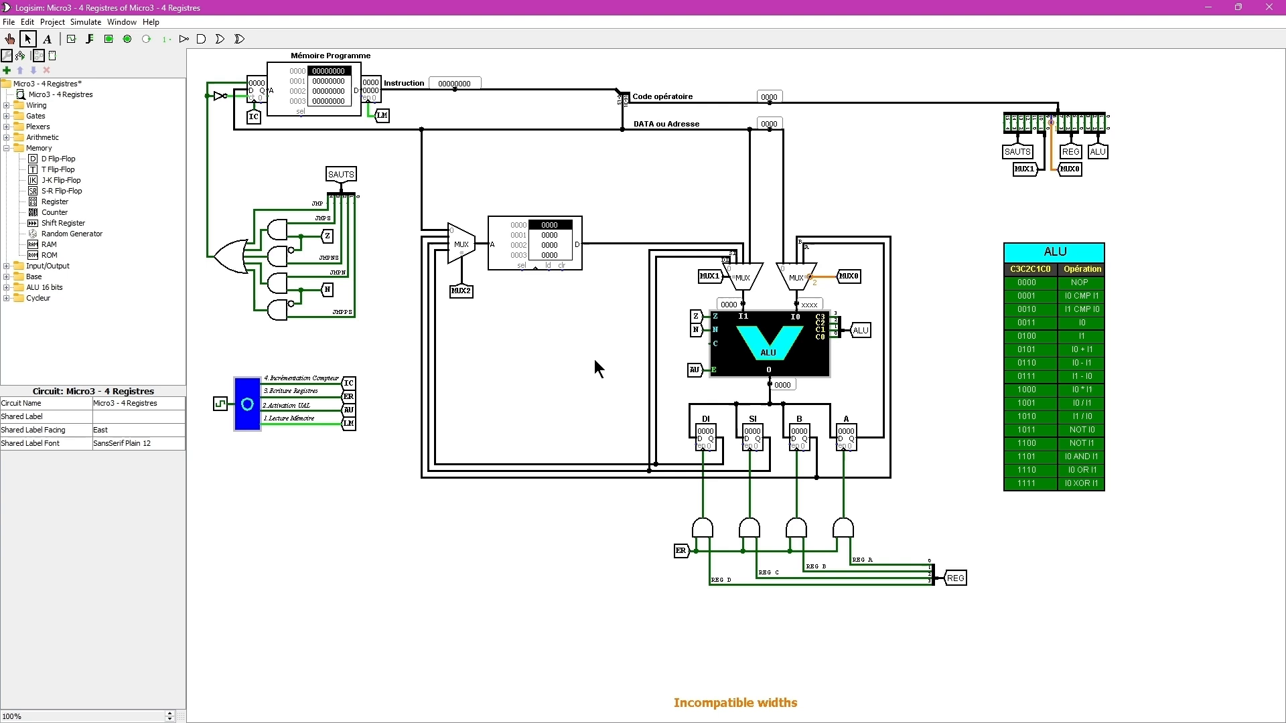
- Place copies of the DI and SI text labels beside the RAM multiplexer's fourth and third inputs
{"action": "left_click", "coordinate": [726, 261]}
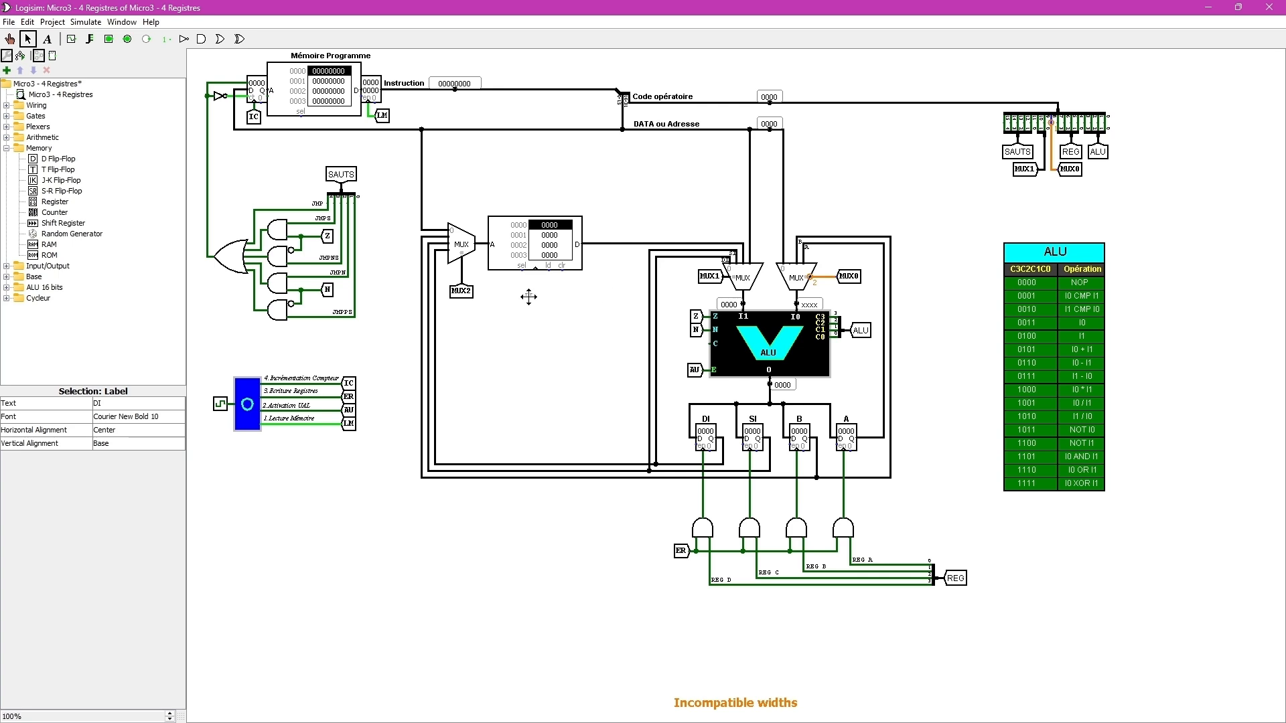
{"action": "left_click", "coordinate": [440, 256]}
{"action": "left_click", "coordinate": [554, 342]}
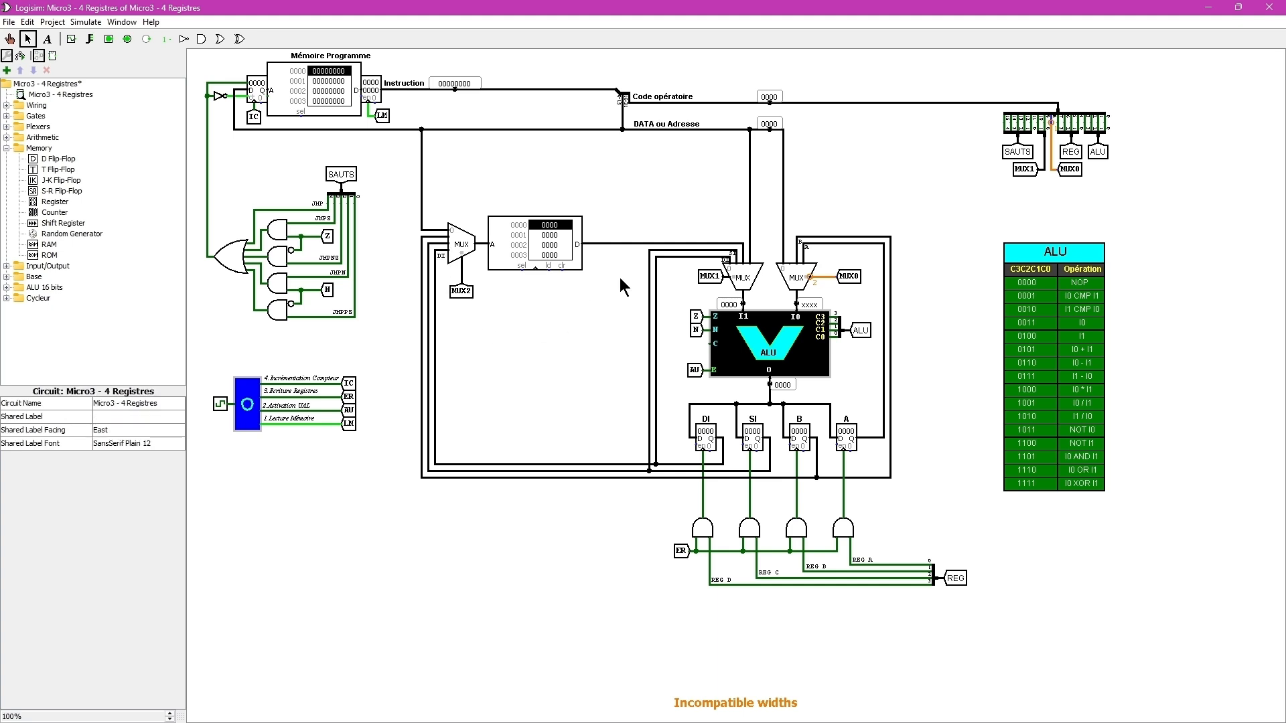
{"action": "left_click", "coordinate": [733, 255]}
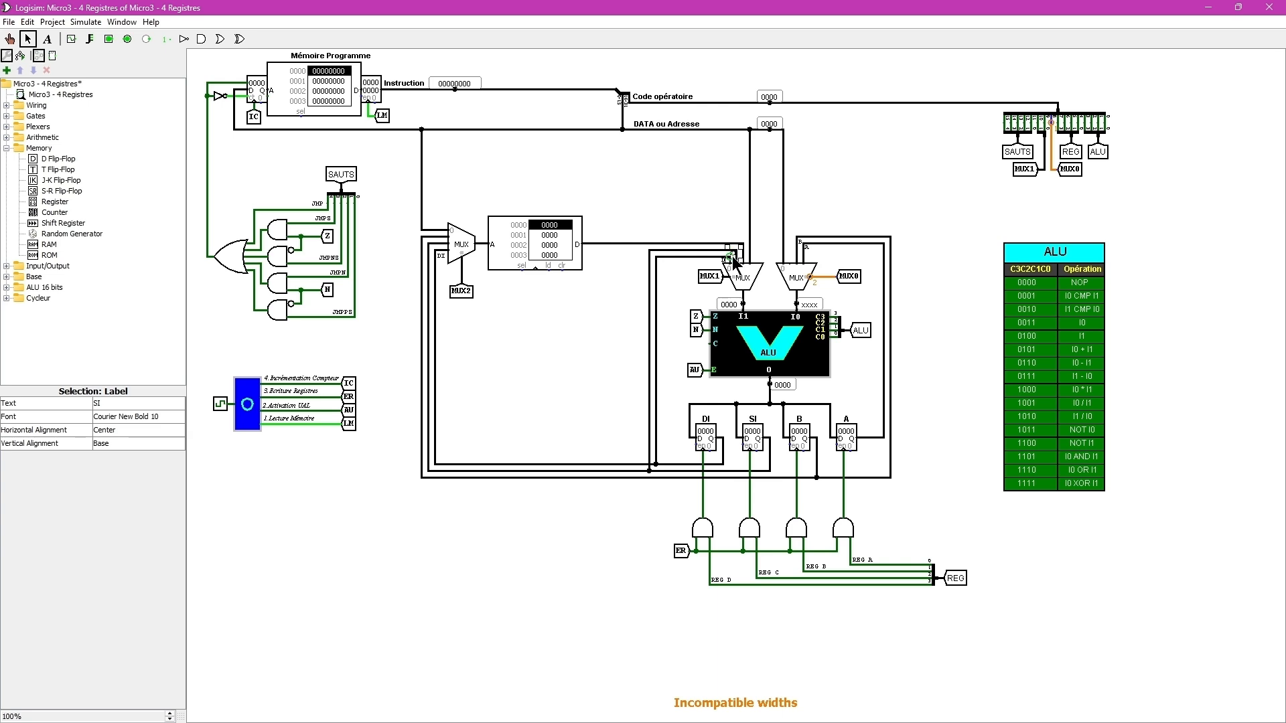
{"action": "left_click_drag", "start_coordinate": [732, 251], "coordinate": [738, 243]}
{"action": "left_click_drag", "start_coordinate": [734, 253], "coordinate": [434, 247]}
{"action": "left_click", "coordinate": [502, 328]}
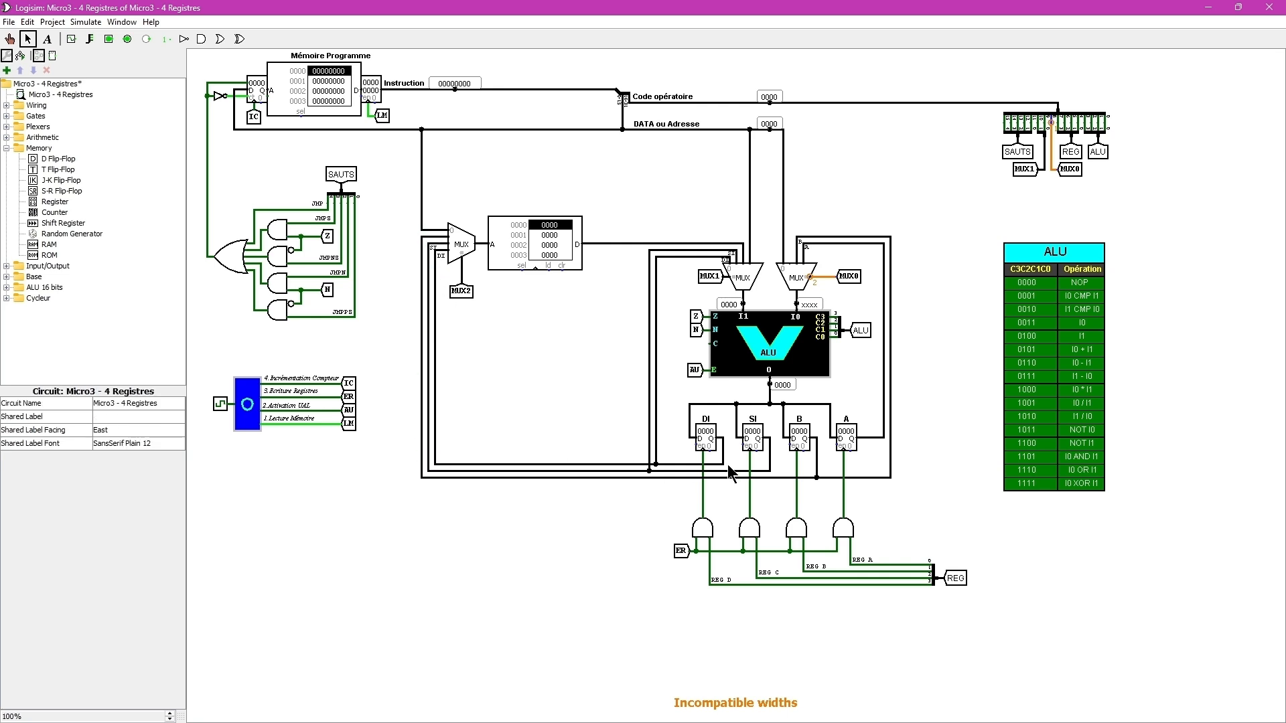
- Place a copy of the B text label beside the RAM multiplexer's second input
{"action": "left_click", "coordinate": [801, 243]}
{"action": "key", "text": "Right"}
{"action": "left_click", "coordinate": [816, 252]}
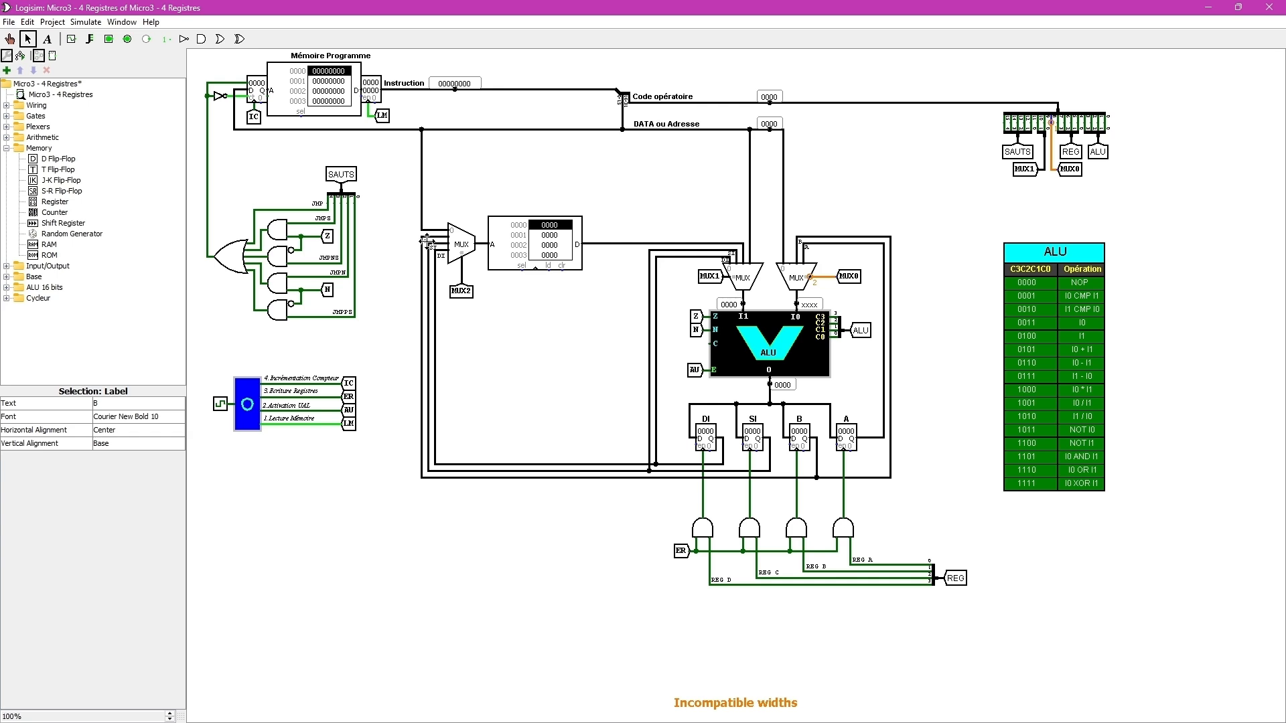
{"action": "left_click", "coordinate": [552, 348]}
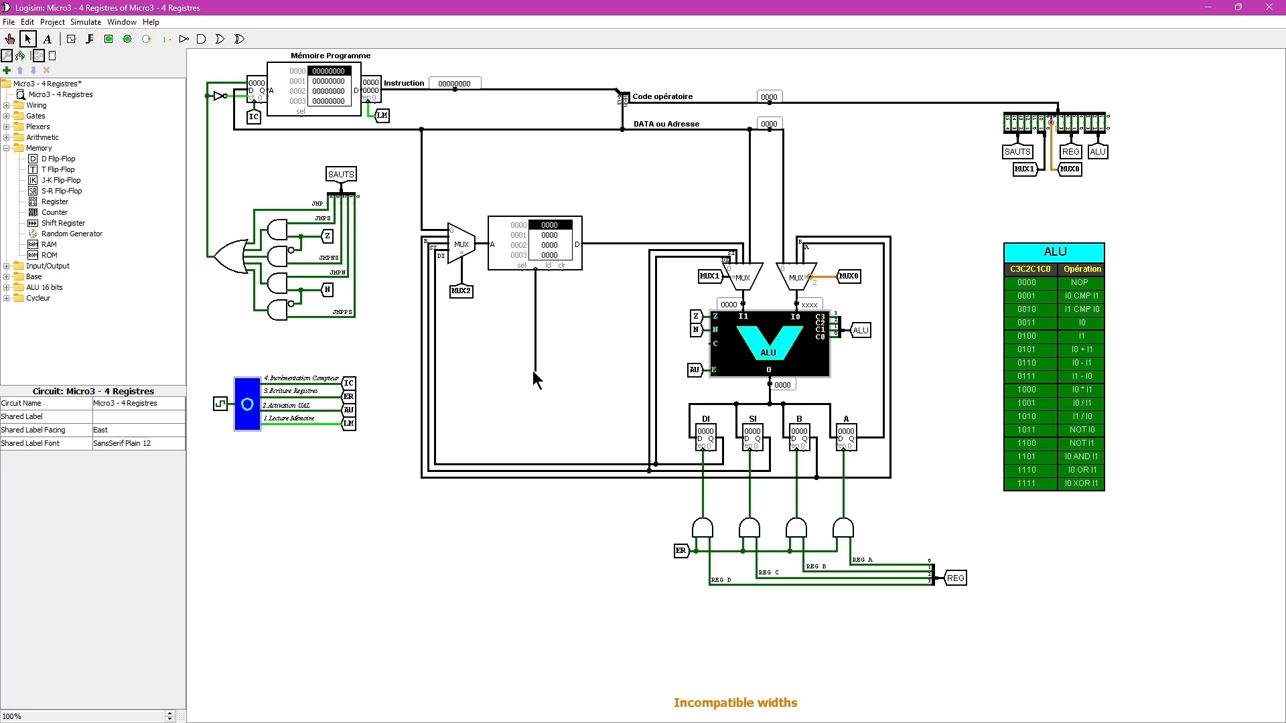
- Extend the vertical wire from the RAM's sel input down to the level of the register AND gates
{"action": "left_click_drag", "start_coordinate": [534, 373], "coordinate": [535, 379]}
{"action": "left_click", "coordinate": [539, 238]}
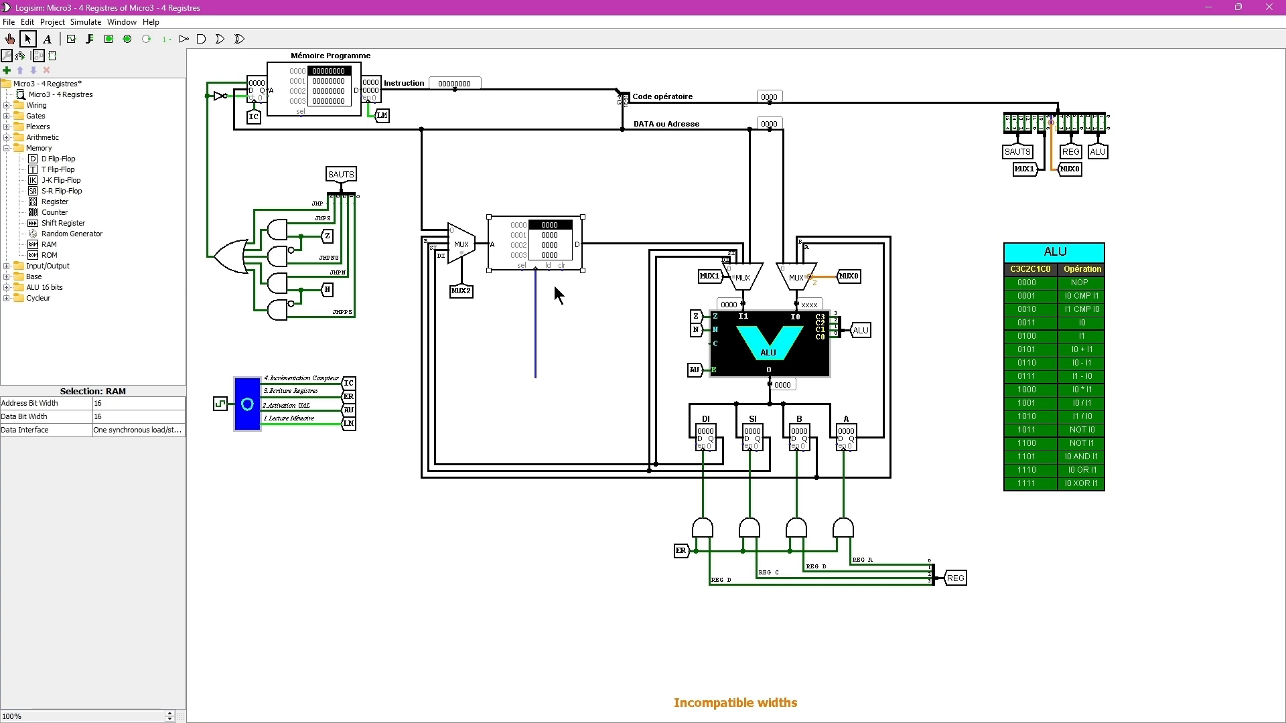
{"action": "left_click_drag", "start_coordinate": [535, 364], "coordinate": [535, 538]}
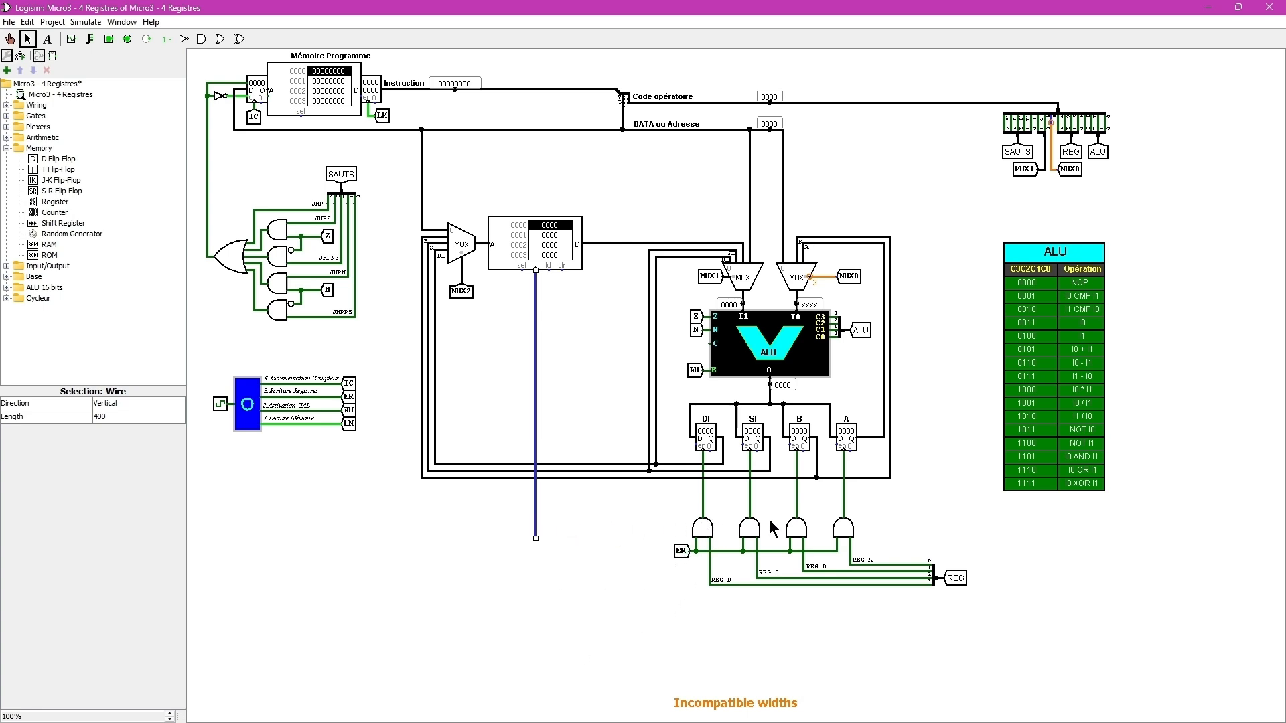
- Copy the DI register's AND gate, shorten the RAM sel wire, and attach the copy's output to the wire's end
{"action": "left_click", "coordinate": [700, 533]}
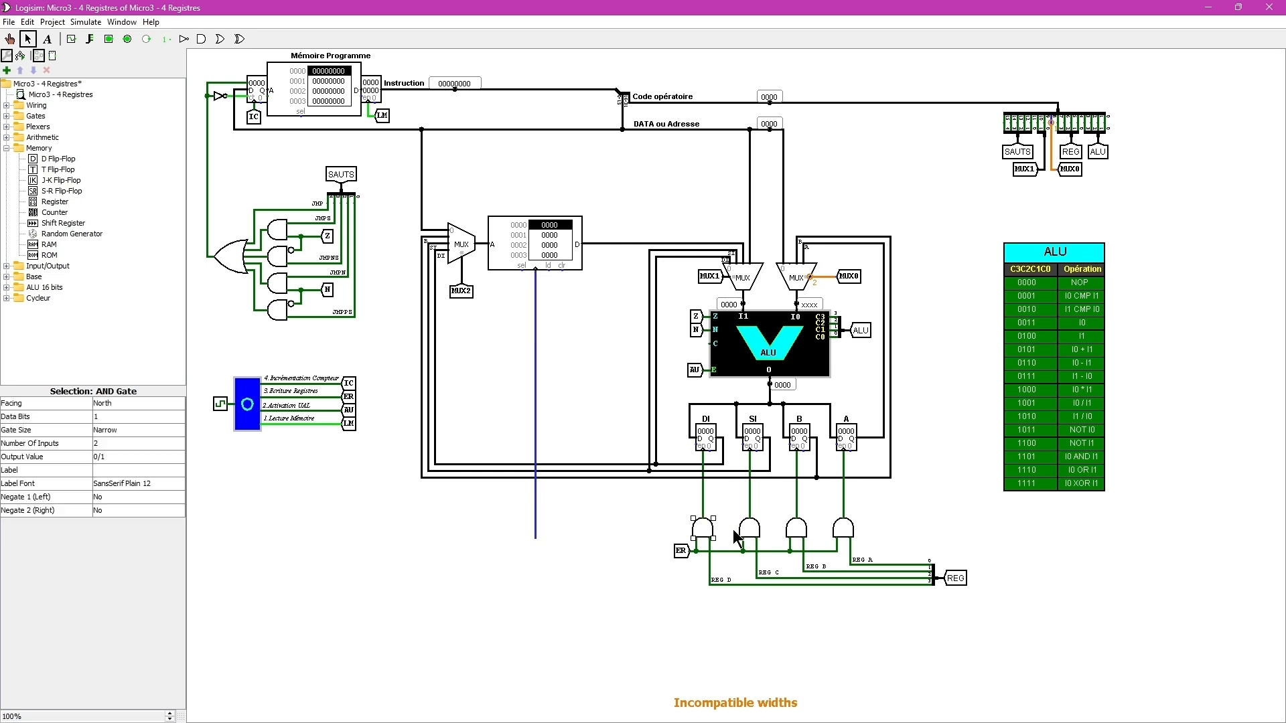
{"action": "left_click_drag", "start_coordinate": [710, 536], "coordinate": [611, 543]}
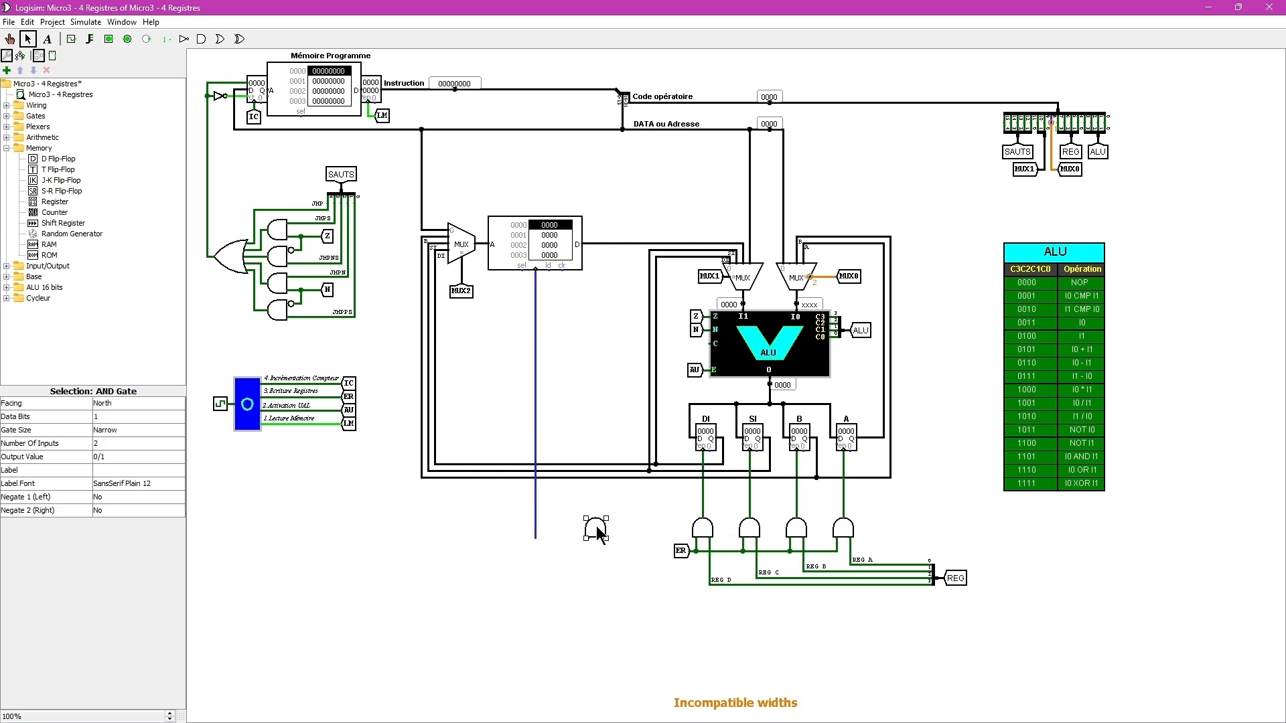
{"action": "left_click", "coordinate": [535, 529]}
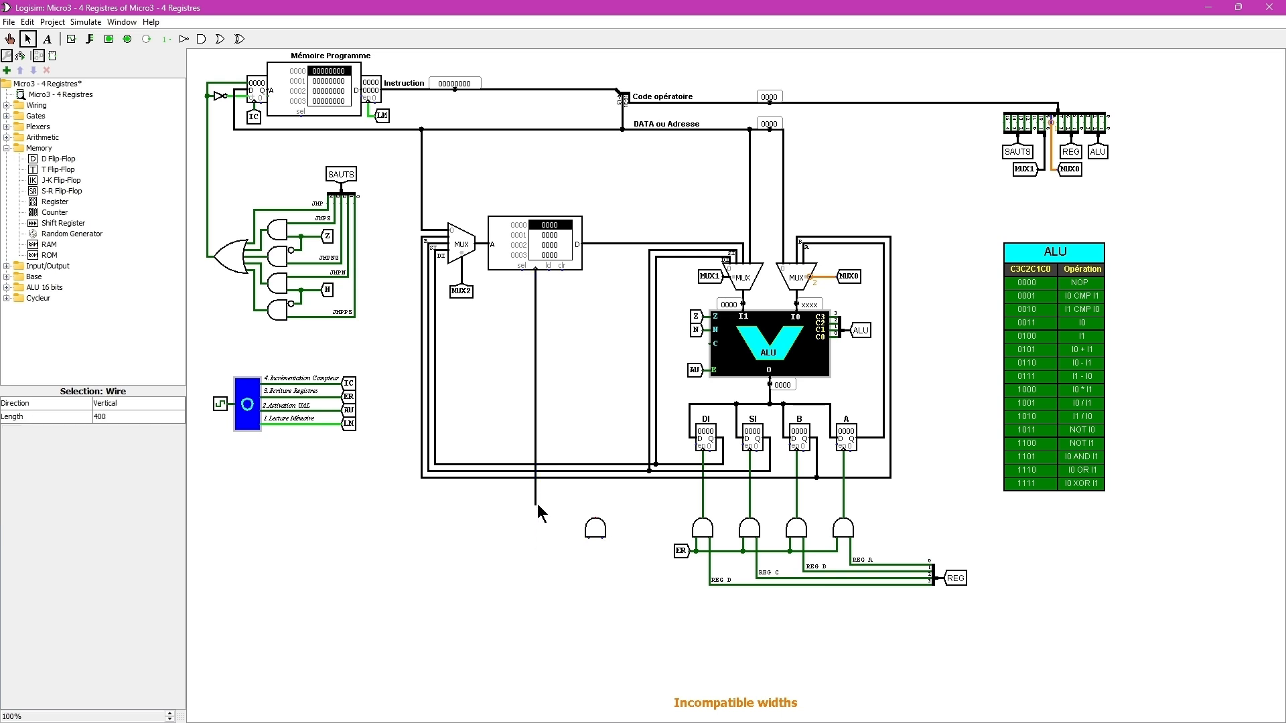
{"action": "left_click", "coordinate": [595, 529]}
{"action": "left_click_drag", "start_coordinate": [595, 528], "coordinate": [536, 517]}
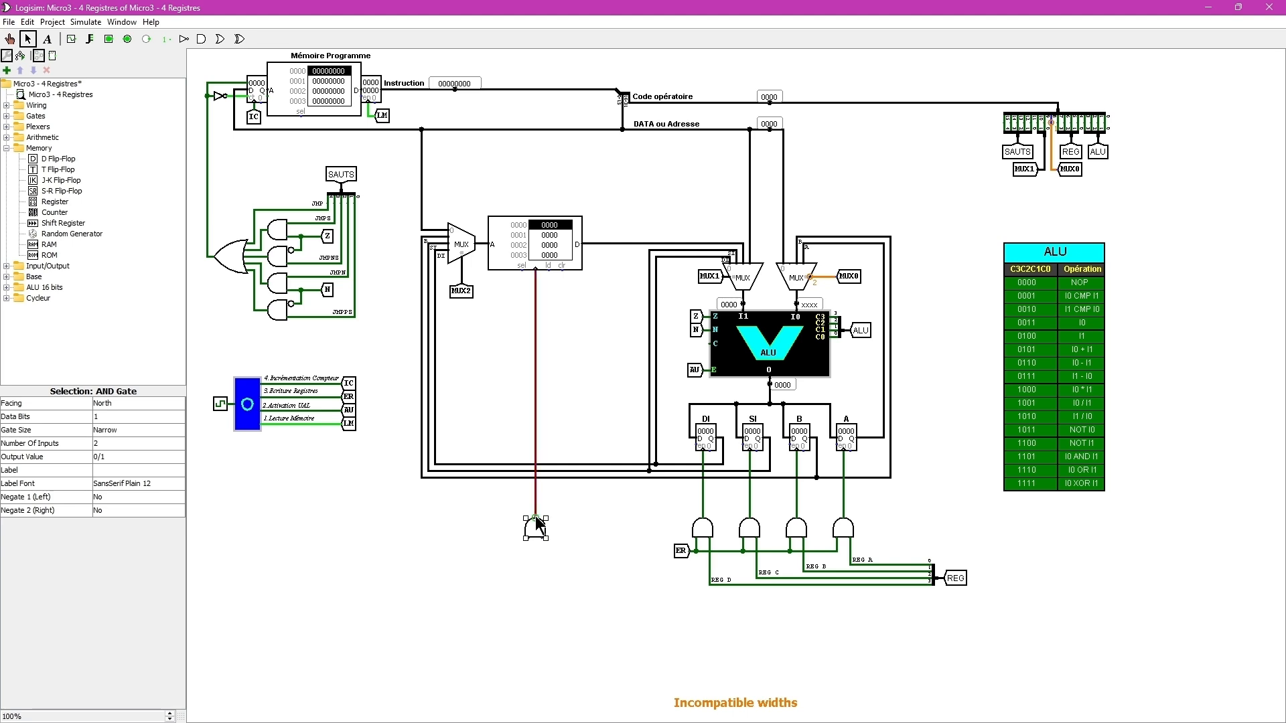
- Move the ER tunnel past the RAM's AND gate, extending its wire, and connect the gate's first input to it
{"action": "left_click", "coordinate": [679, 551]}
{"action": "left_click_drag", "start_coordinate": [670, 552], "coordinate": [432, 555]}
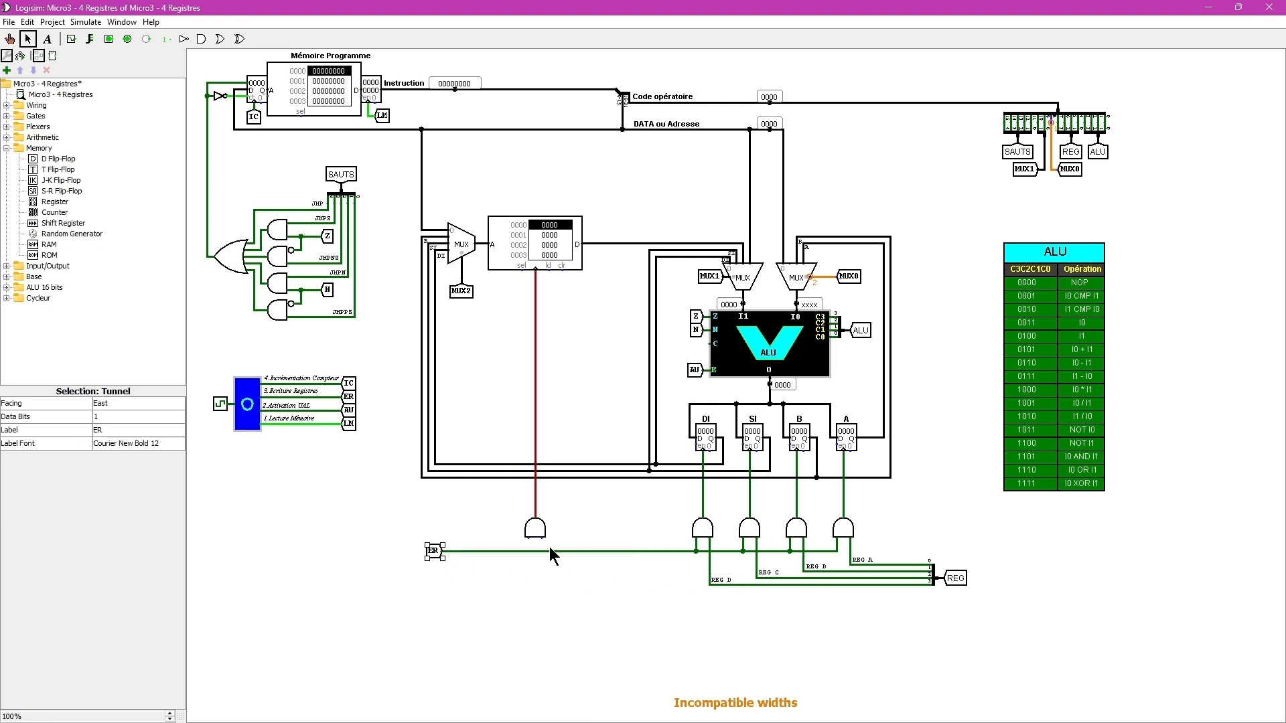
{"action": "left_click_drag", "start_coordinate": [529, 537], "coordinate": [530, 542]}
- Route a wire from the RAM AND gate's second input under the REG D wire to just below the REG splitter
{"action": "left_click_drag", "start_coordinate": [541, 537], "coordinate": [542, 592]}
{"action": "left_click_drag", "start_coordinate": [721, 605], "coordinate": [929, 592]}
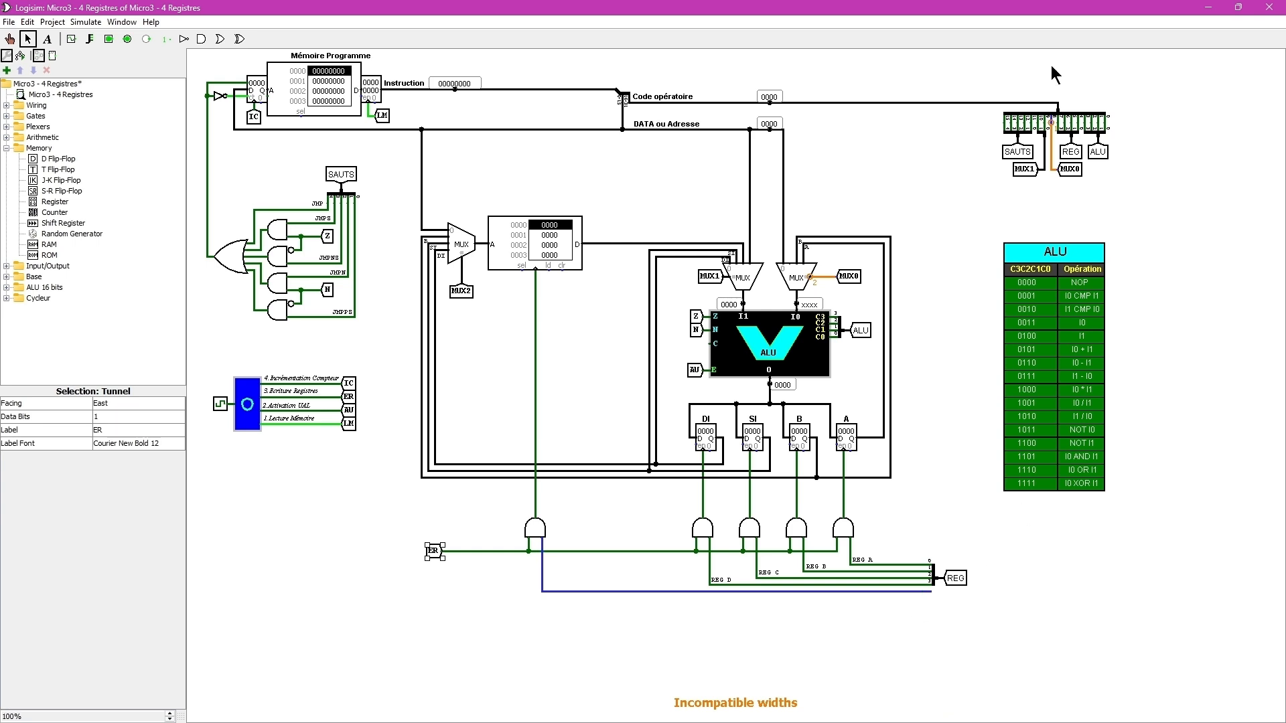
{"action": "left_click", "coordinate": [906, 612]}
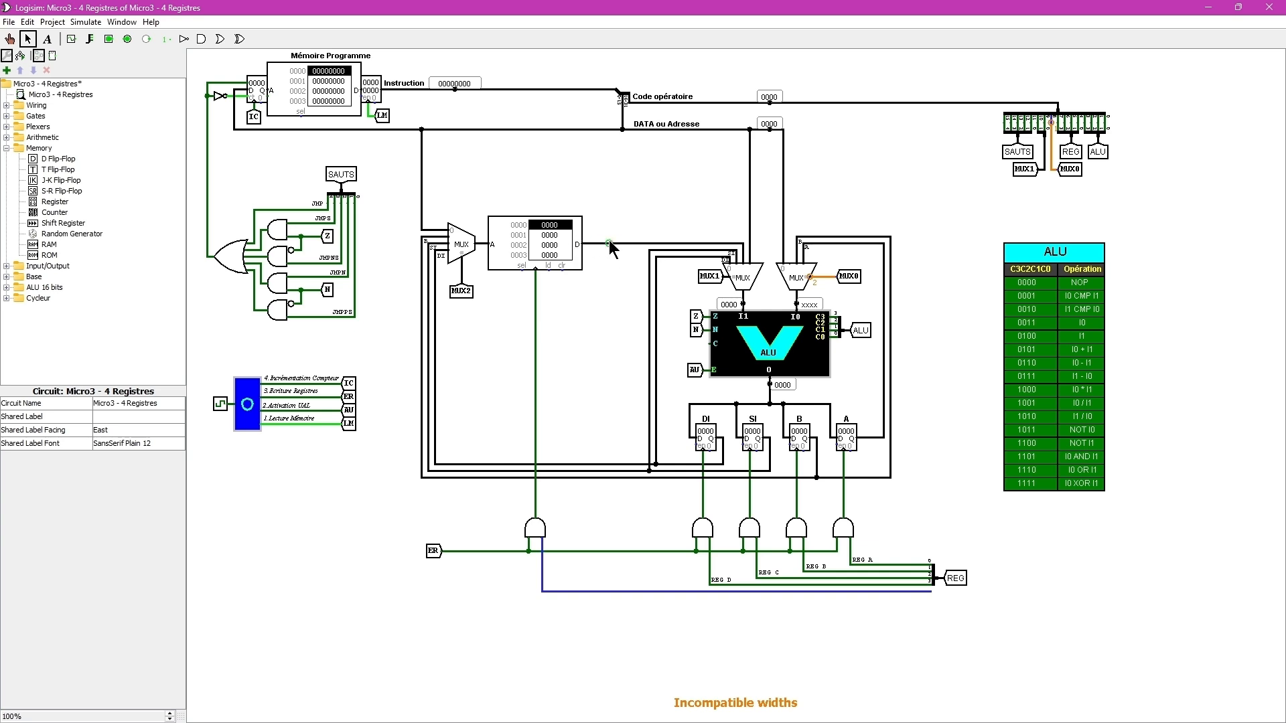
- Copy the A text label to the RAM output wire at the MUX1 multiplexer and change its text to RAM
{"action": "left_click_drag", "start_coordinate": [631, 243], "coordinate": [737, 241]}
{"action": "left_click", "coordinate": [806, 247]}
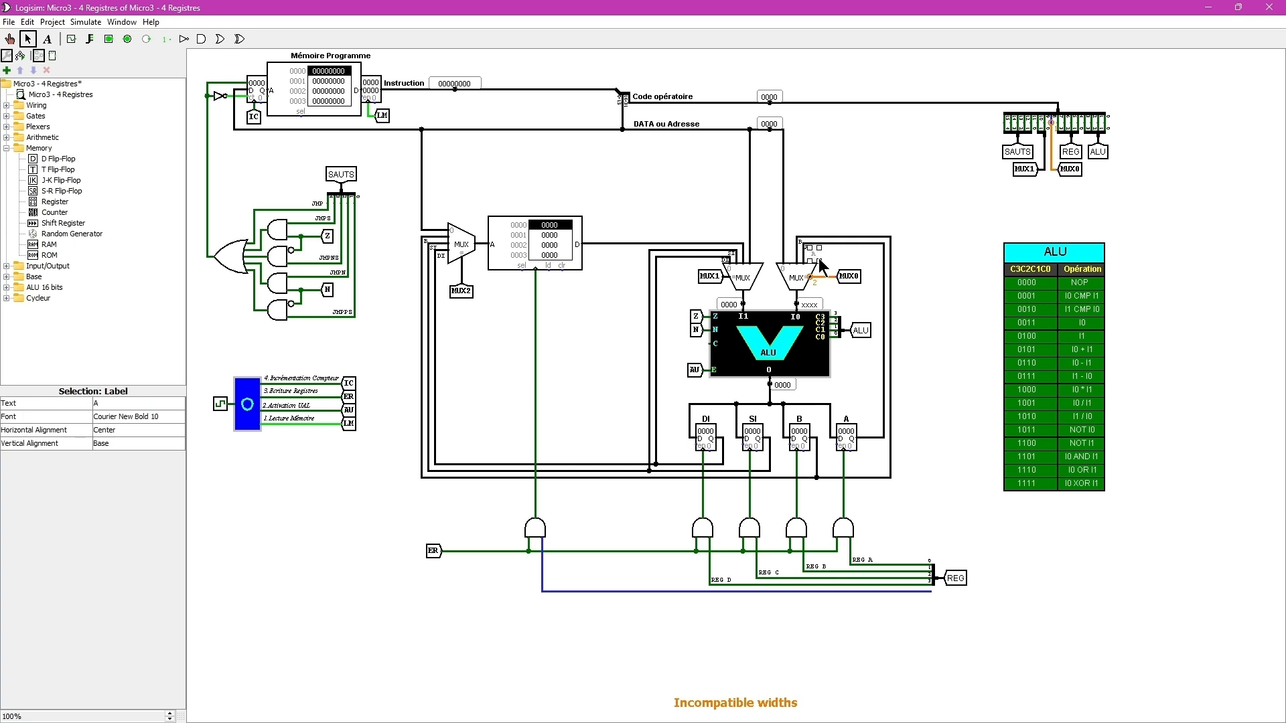
{"action": "left_click", "coordinate": [735, 243]}
{"action": "left_click_drag", "start_coordinate": [734, 243], "coordinate": [721, 238]}
{"action": "left_click", "coordinate": [113, 402]}
{"action": "type", "text": "RAM"}
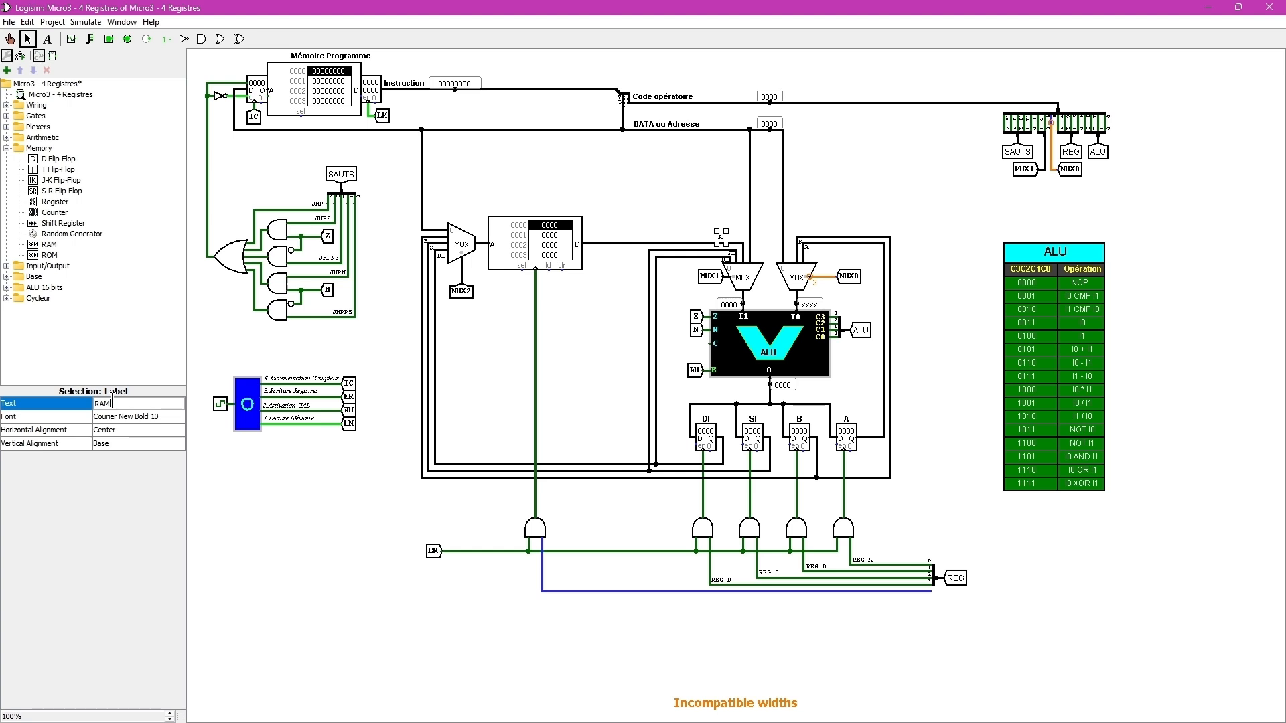
{"action": "key", "text": "Return"}
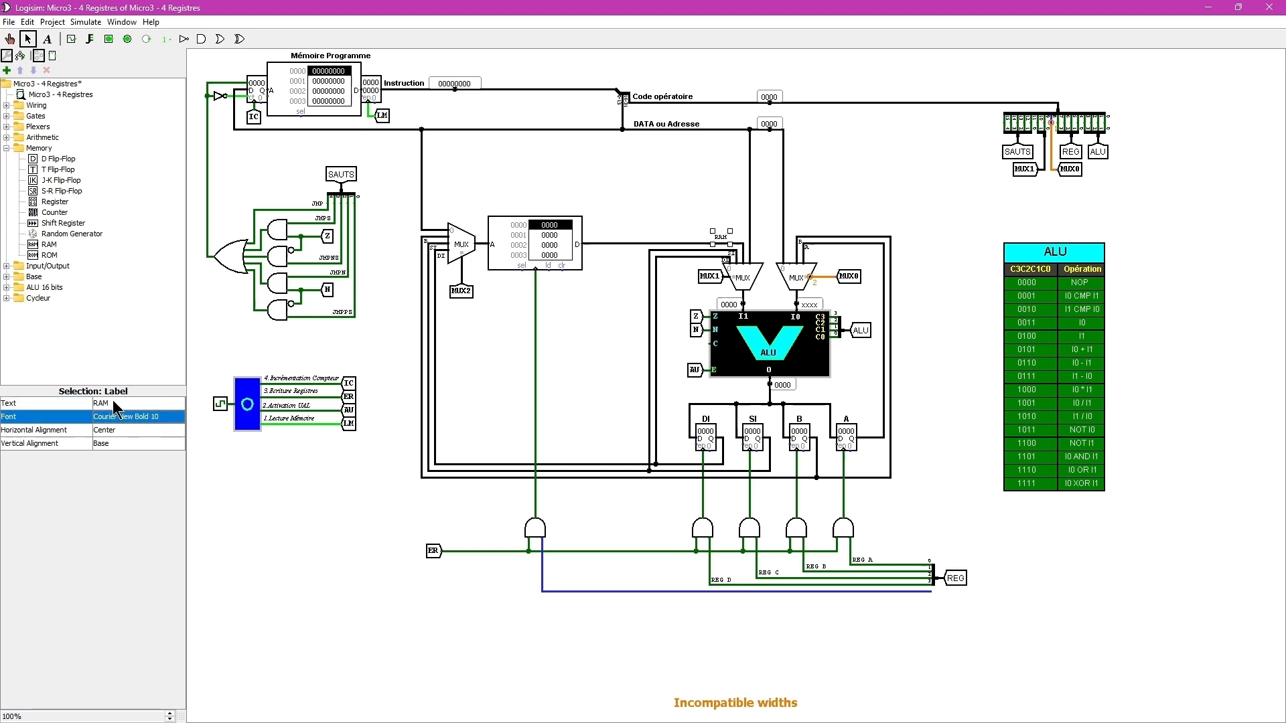
{"action": "mouse_move", "coordinate": [723, 238]}
{"action": "left_mouse_down"}
{"action": "mouse_move", "coordinate": [716, 229]}
{"action": "mouse_move", "coordinate": [737, 239]}
{"action": "left_mouse_up"}
{"action": "left_click", "coordinate": [814, 229]}
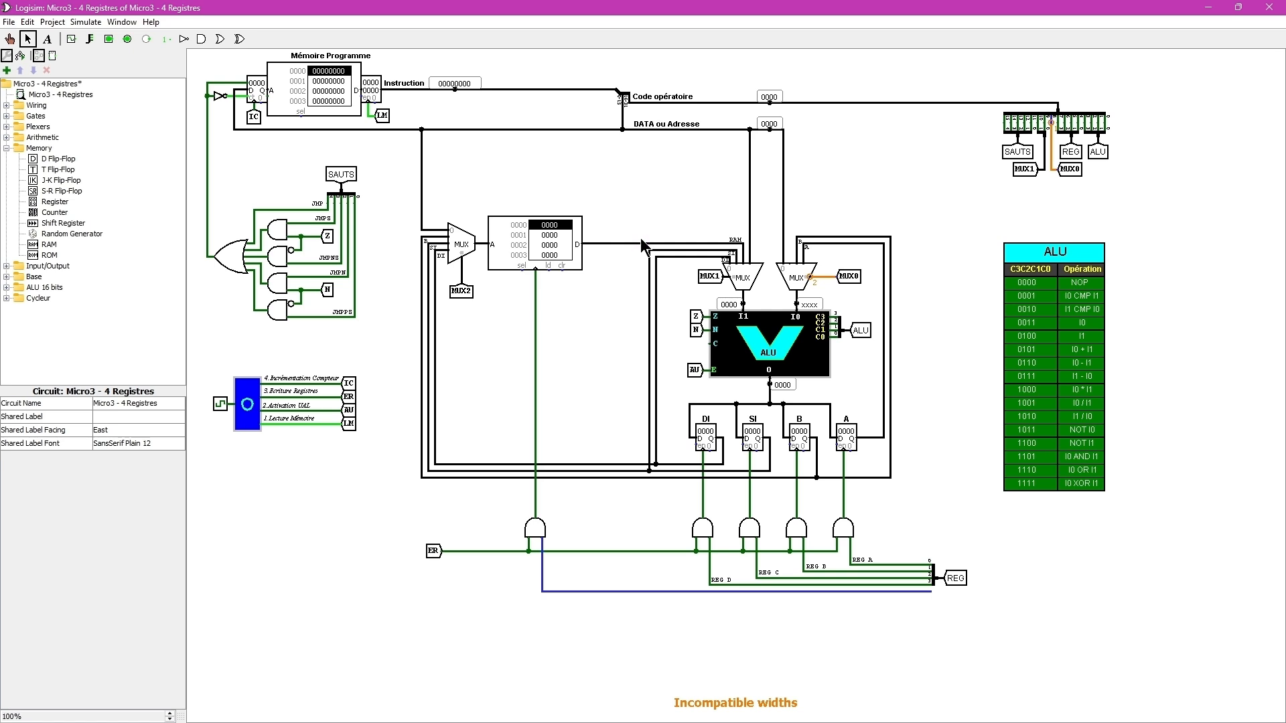
- Branch the RAM output wire beneath and around the registers to the MUX0 multiplexer's second input
{"action": "left_click_drag", "start_coordinate": [641, 243], "coordinate": [637, 304]}
{"action": "left_click_drag", "start_coordinate": [633, 408], "coordinate": [897, 483]}
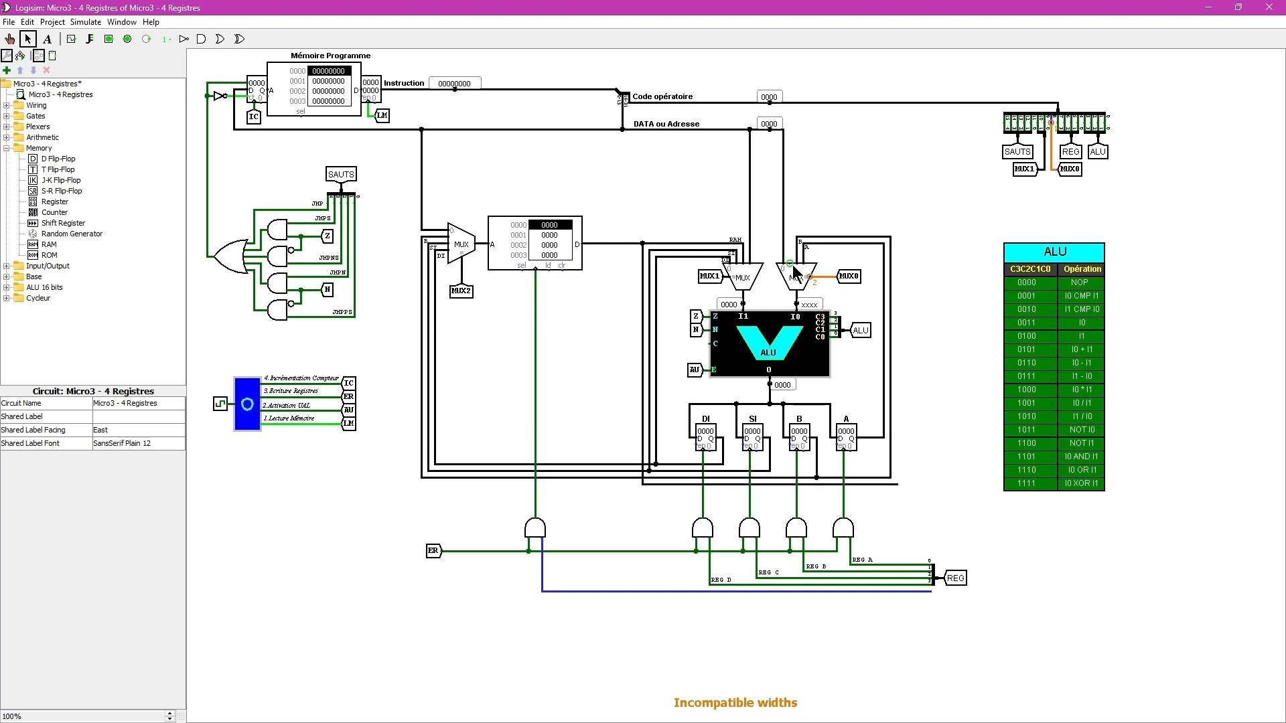
{"action": "left_click_drag", "start_coordinate": [788, 246], "coordinate": [891, 233]}
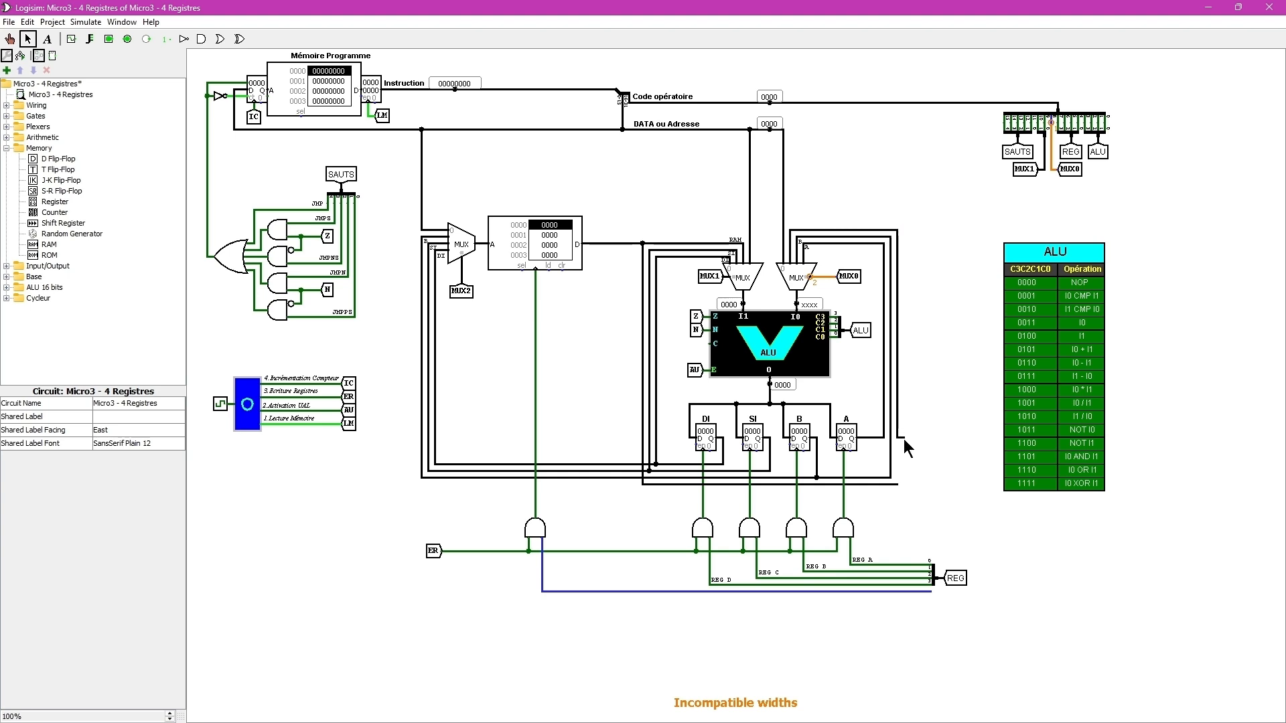
{"action": "left_click_drag", "start_coordinate": [897, 484], "coordinate": [898, 485]}
{"action": "left_click_drag", "start_coordinate": [883, 424], "coordinate": [884, 437]}
{"action": "mouse_move", "coordinate": [1050, 169]}
{"action": "left_mouse_down"}
{"action": "mouse_move", "coordinate": [1071, 143]}
{"action": "mouse_move", "coordinate": [1076, 152]}
{"action": "left_mouse_up"}
- Change the REG C and REG D text labels to REG SI and REG DI
{"action": "left_click", "coordinate": [765, 573]}
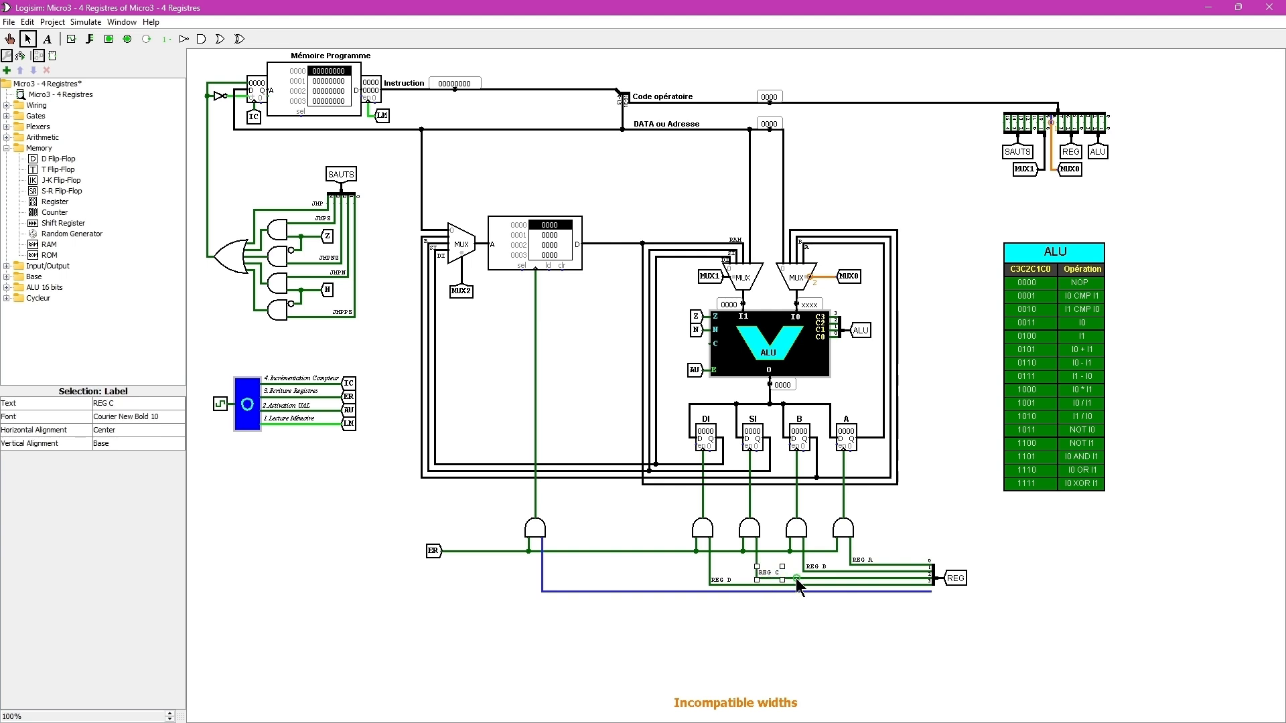
{"action": "left_click", "coordinate": [119, 402]}
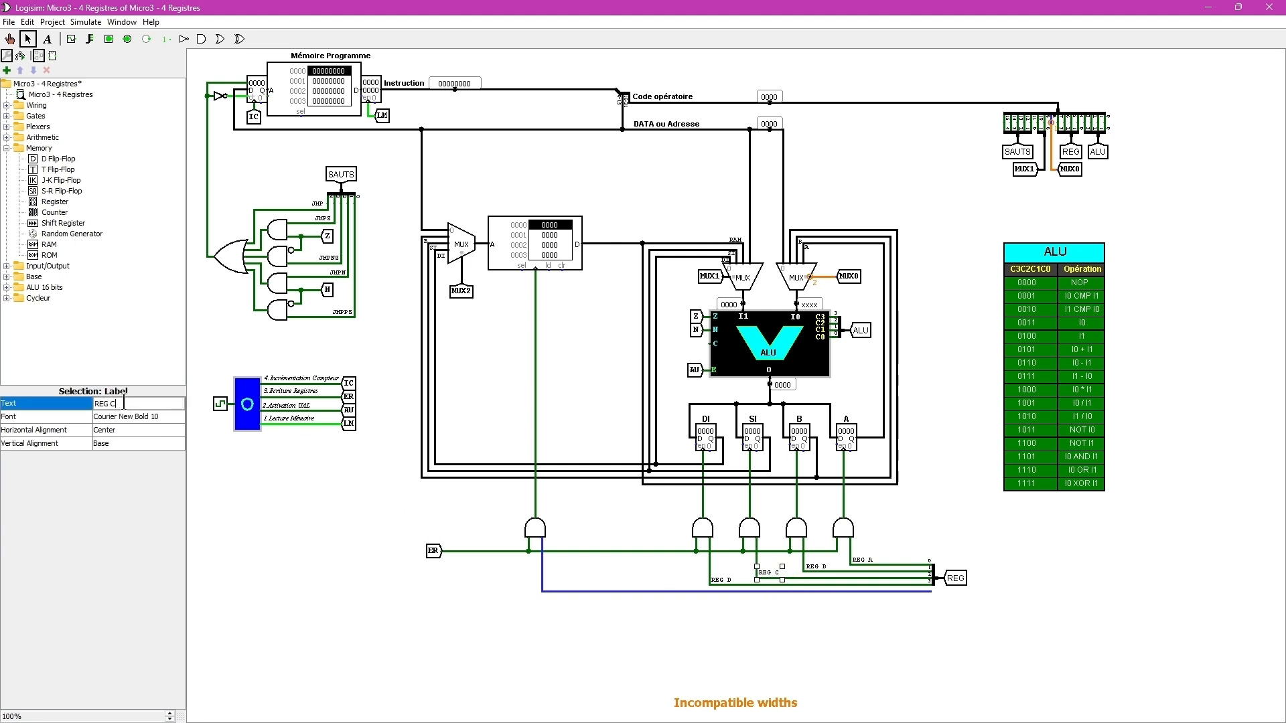
{"action": "type", "text": "SI"}
{"action": "key", "text": "Return"}
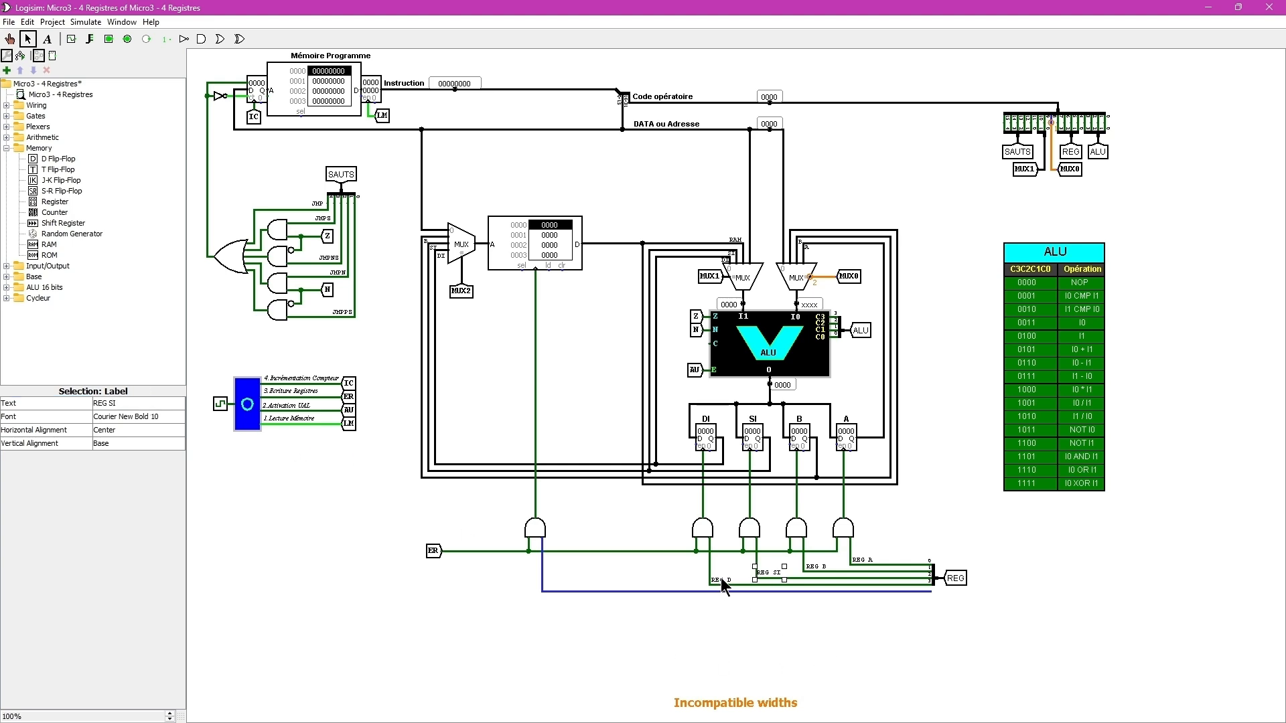
{"action": "left_click", "coordinate": [124, 402]}
{"action": "type", "text": "I"}
{"action": "key", "text": "Return"}
{"action": "left_click", "coordinate": [1111, 568]}
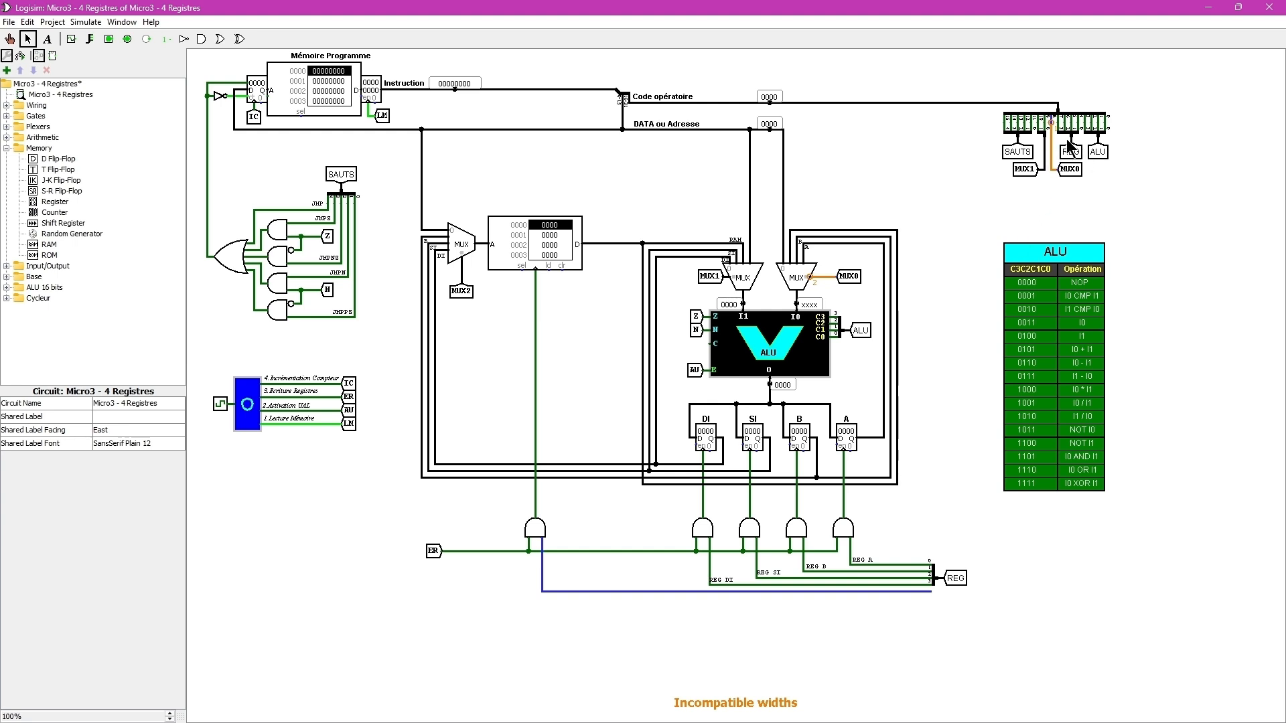
- Lower the MUX0 tunnel below the opcode splitter, and detach the REG tunnel to an empty area, deleting its leftover wire
{"action": "left_click_drag", "start_coordinate": [1077, 175], "coordinate": [1075, 216]}
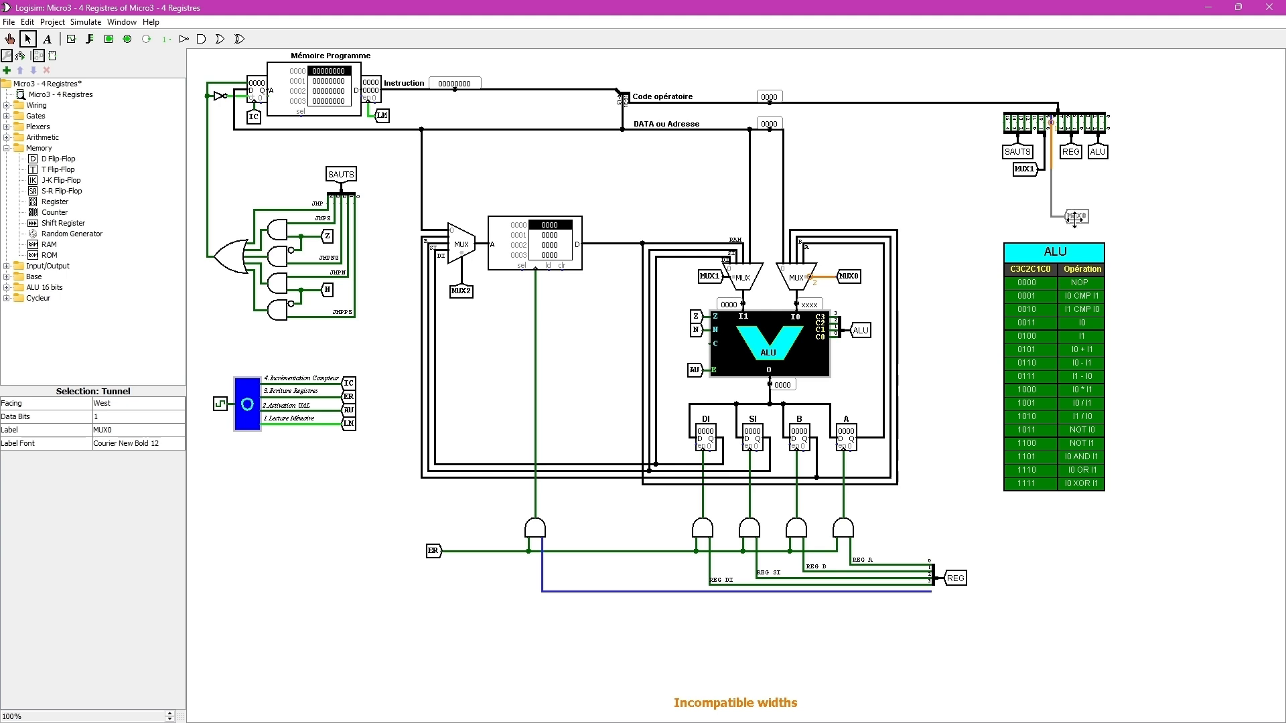
{"action": "left_click", "coordinate": [1138, 195]}
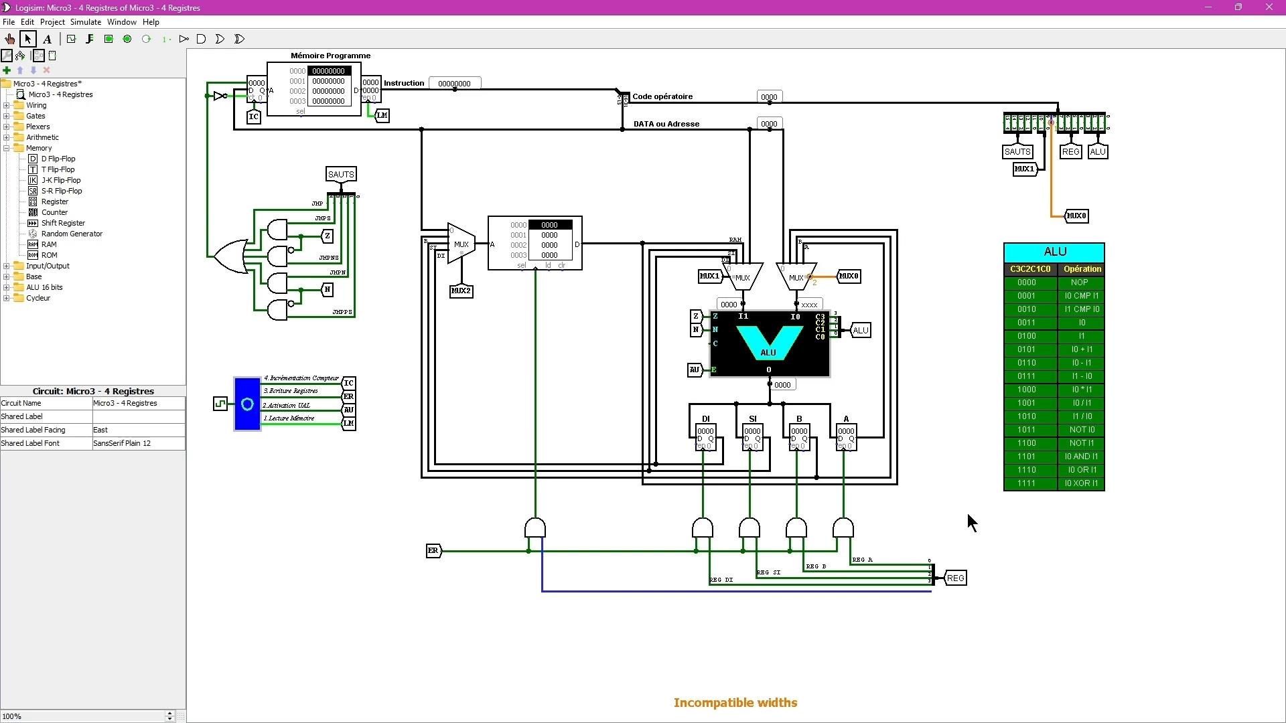
{"action": "left_click", "coordinate": [1070, 152]}
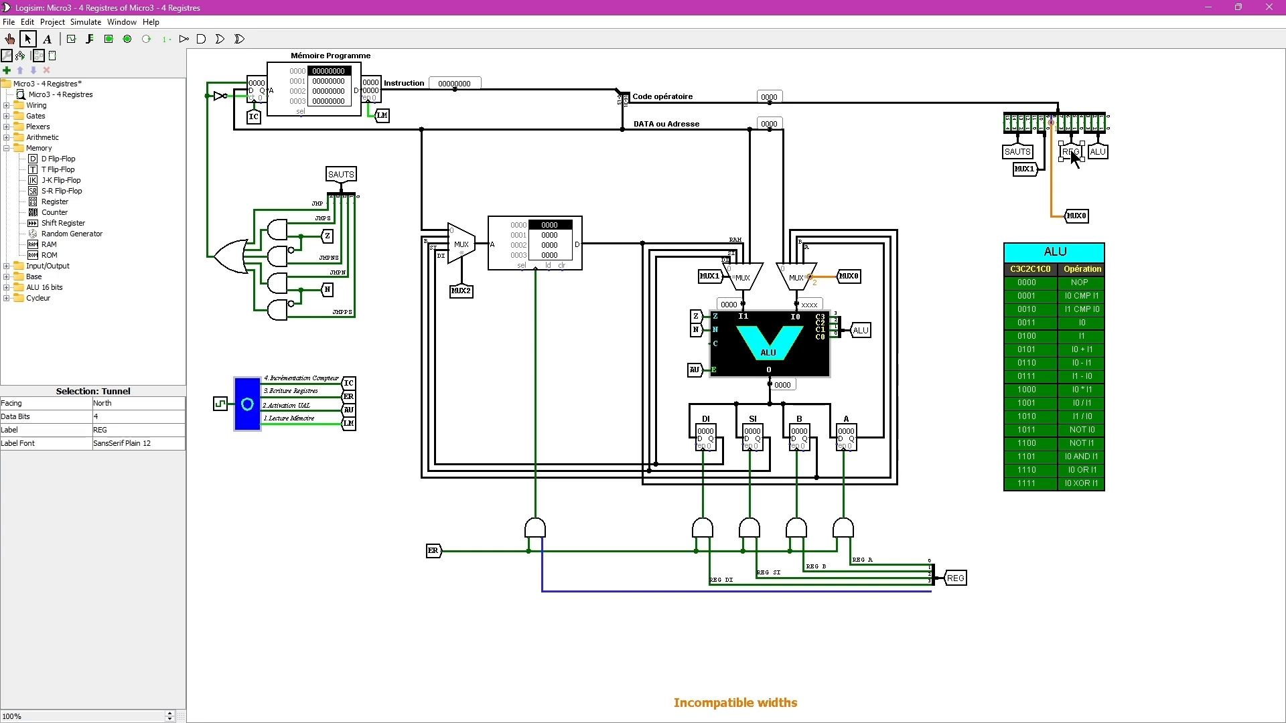
{"action": "left_click_drag", "start_coordinate": [1072, 154], "coordinate": [1070, 177]}
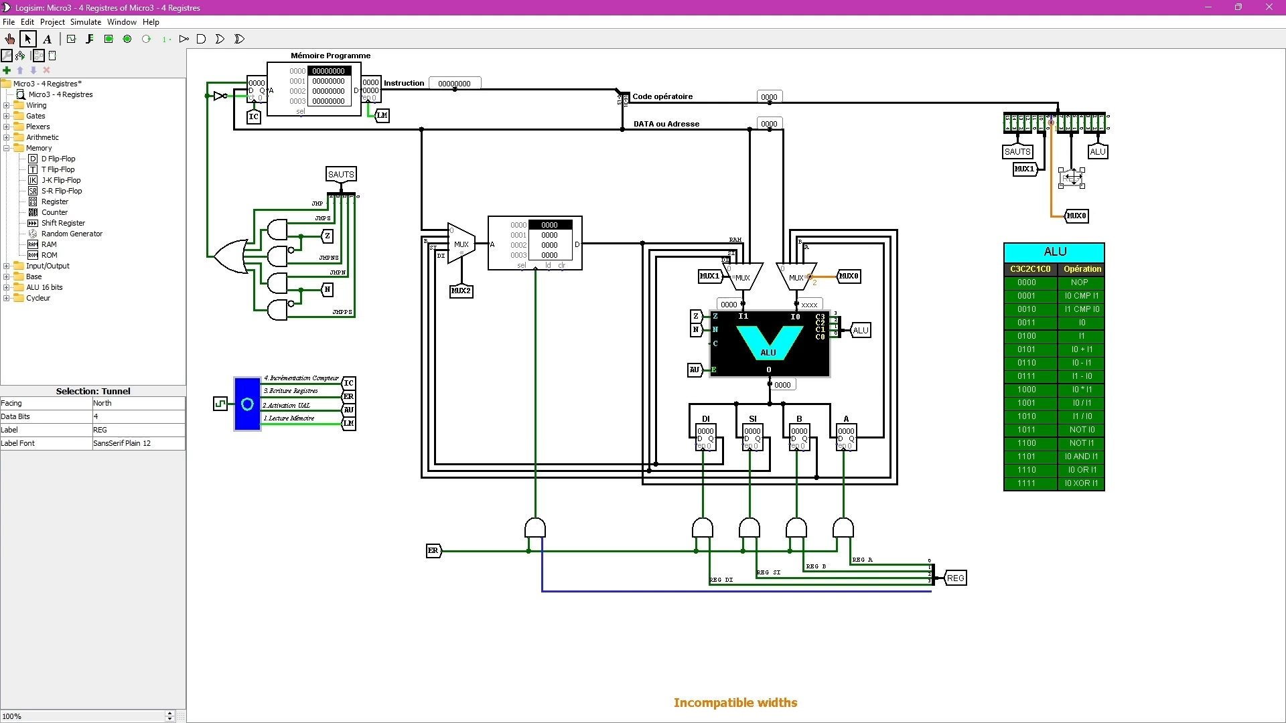
{"action": "left_click_drag", "start_coordinate": [1074, 178], "coordinate": [1210, 179]}
{"action": "left_click", "coordinate": [1195, 229]}
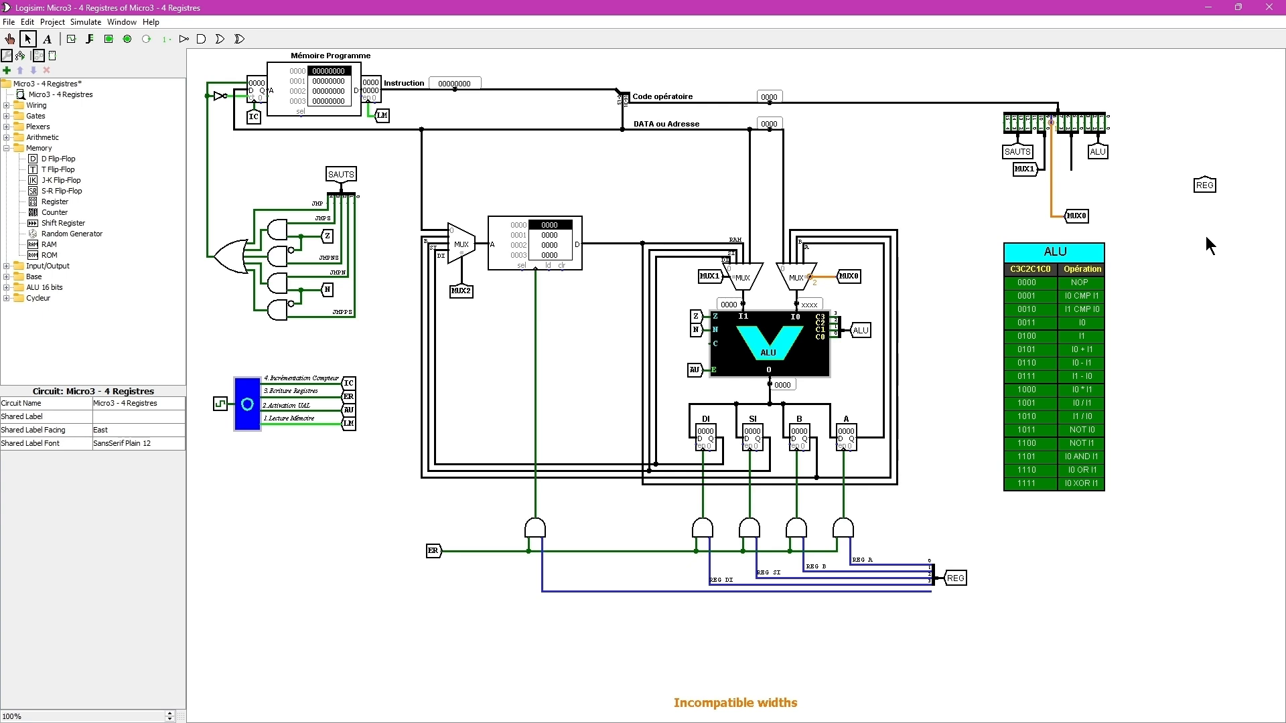
{"action": "left_click", "coordinate": [1071, 166]}
{"action": "key", "text": "Delete"}
- Place a decoder below the detached REG tunnel and set its select bits to 3
{"action": "left_click", "coordinate": [6, 127]}
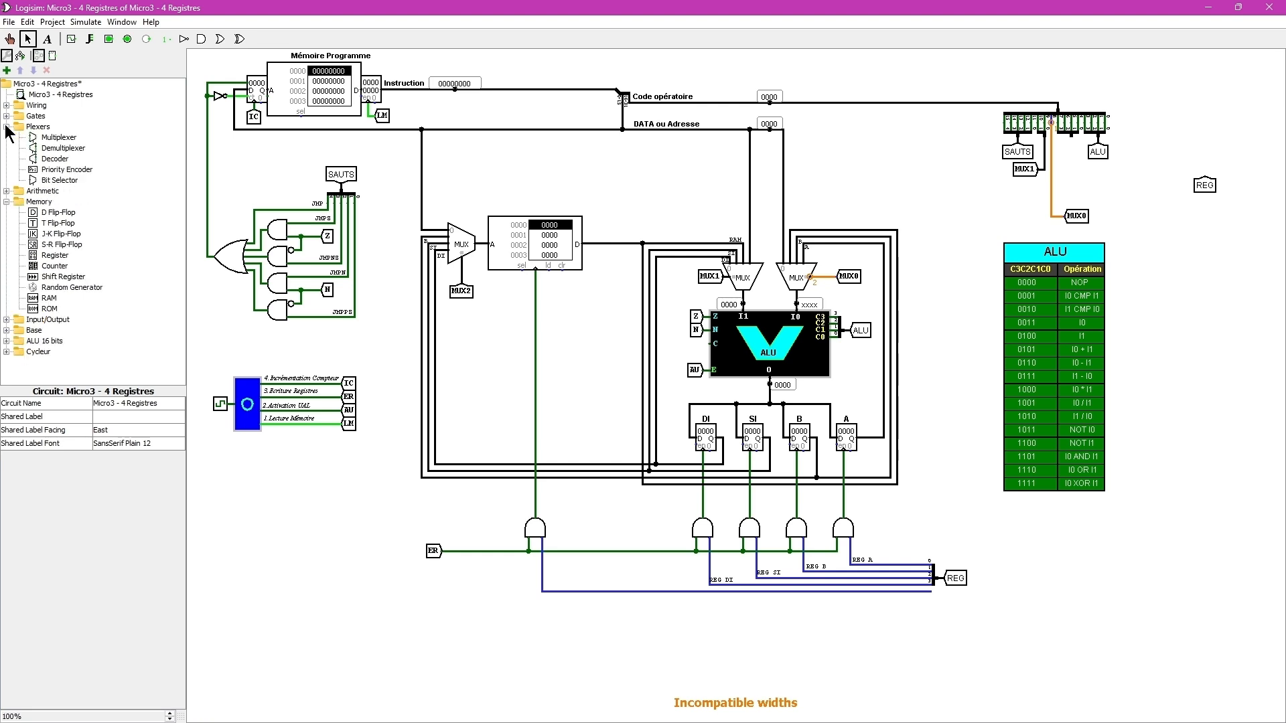
{"action": "left_click", "coordinate": [55, 159]}
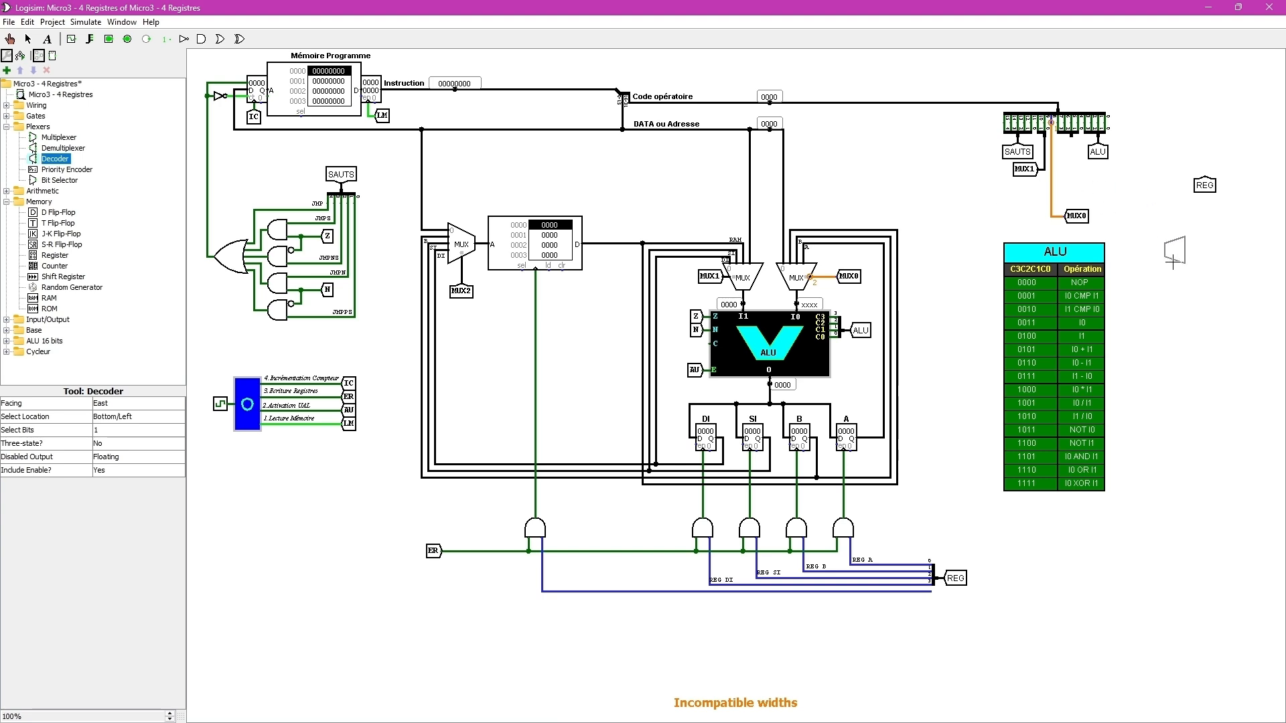
{"action": "left_click", "coordinate": [1170, 262]}
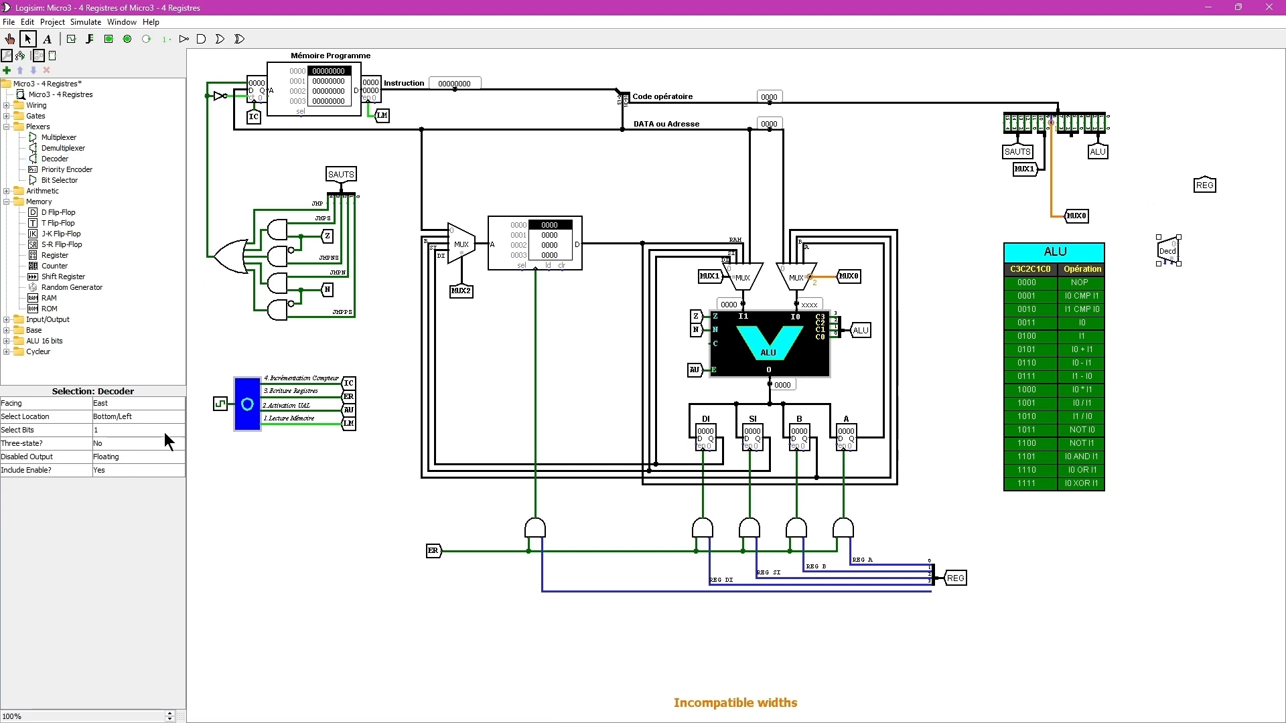
{"action": "left_click", "coordinate": [105, 429]}
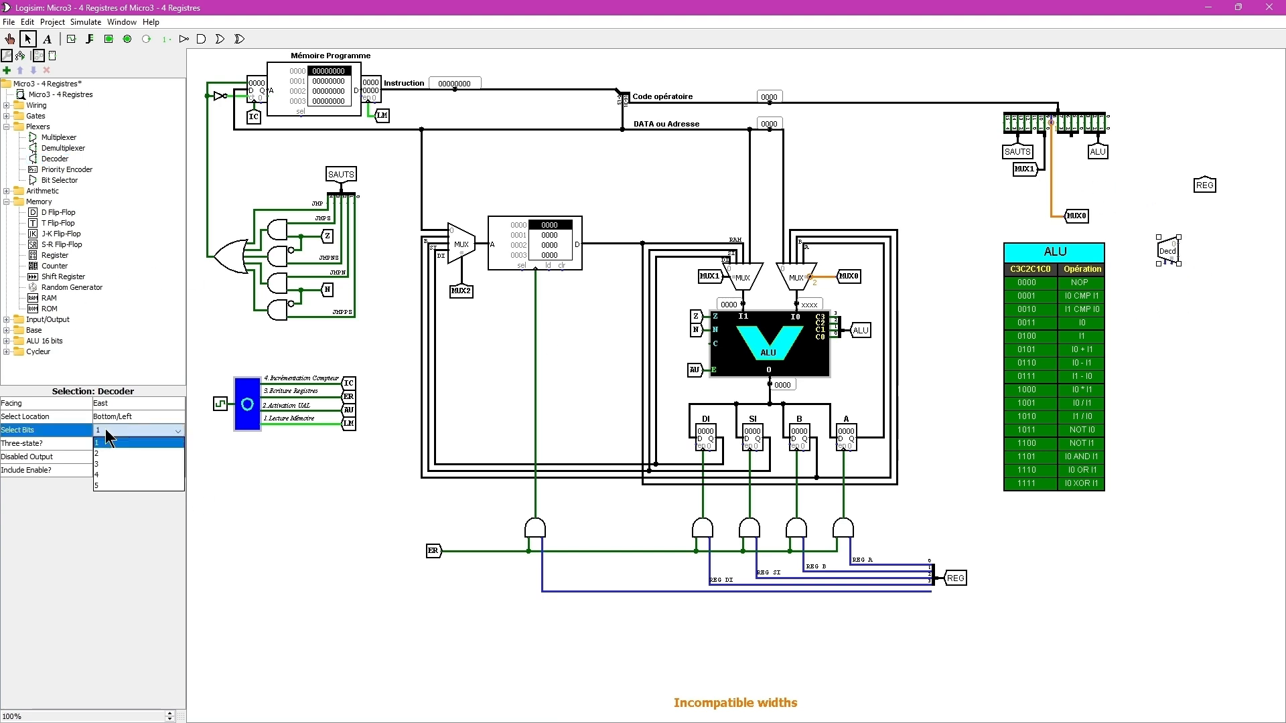
{"action": "left_click", "coordinate": [104, 464]}
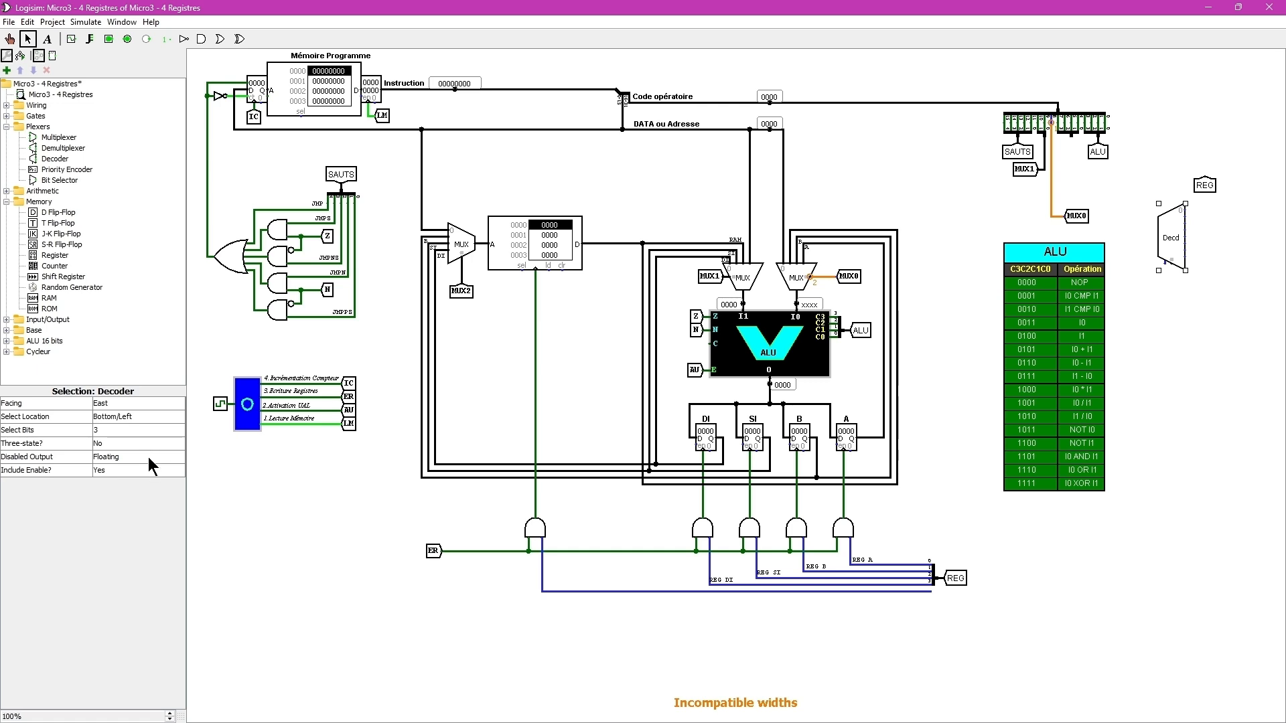
- Set the decoder's facing to South and move it beneath the opcode splitters, between the MUX0 and REG tunnels
{"action": "left_click", "coordinate": [112, 401]}
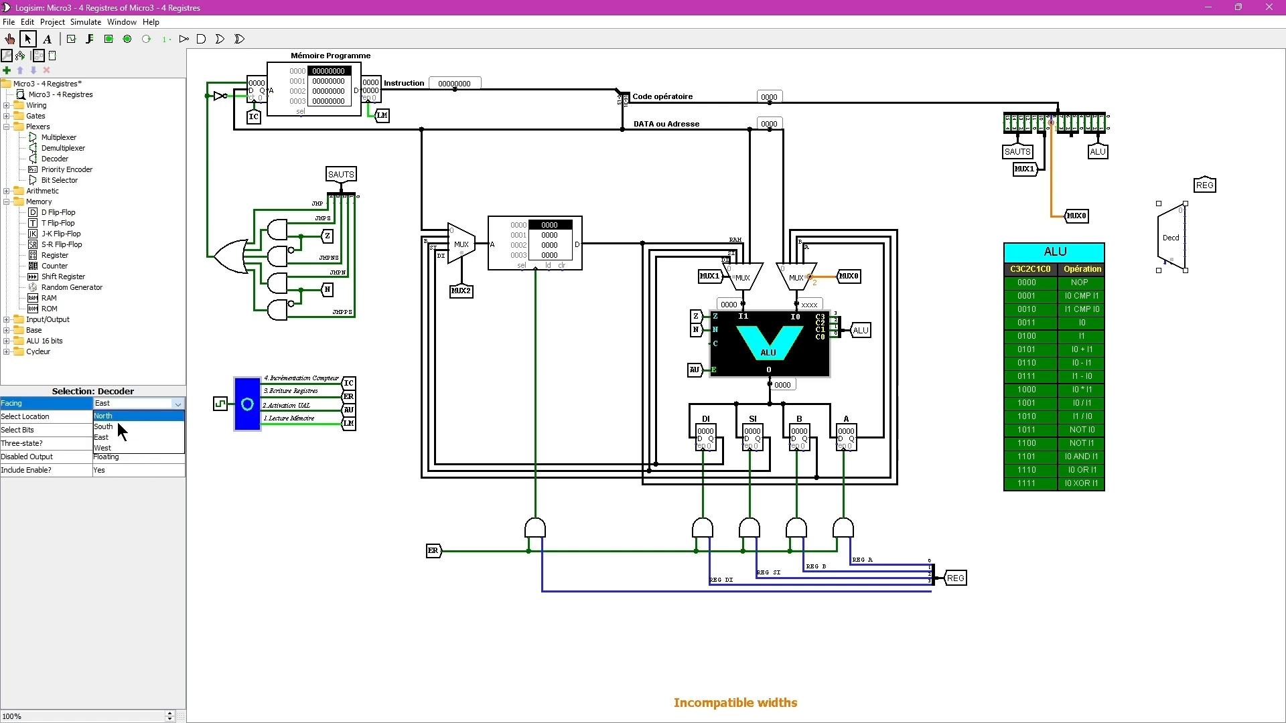
{"action": "left_click", "coordinate": [114, 426]}
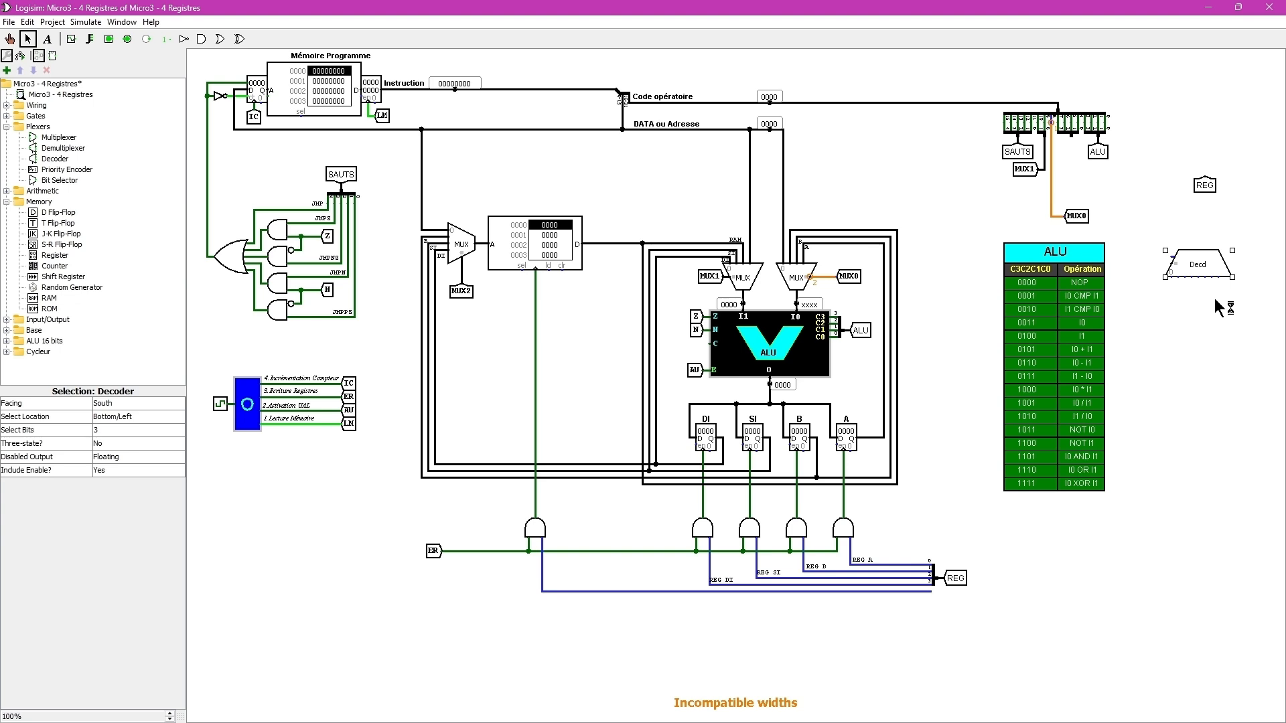
{"action": "left_click_drag", "start_coordinate": [1214, 266], "coordinate": [1140, 183]}
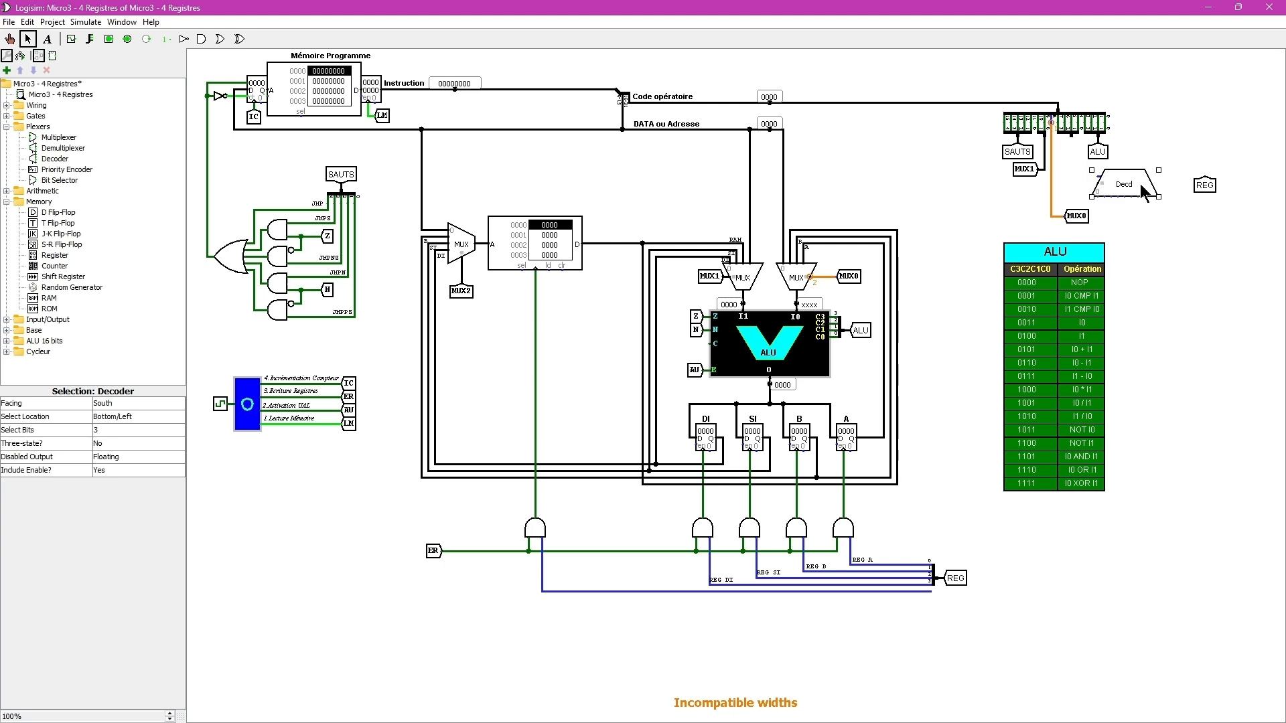
- Detach the unused 4-bit splitter from the opcode splitter and set its fan out and bit width to 3
{"action": "left_click", "coordinate": [1071, 139]}
{"action": "left_click_drag", "start_coordinate": [1071, 137], "coordinate": [1071, 135]}
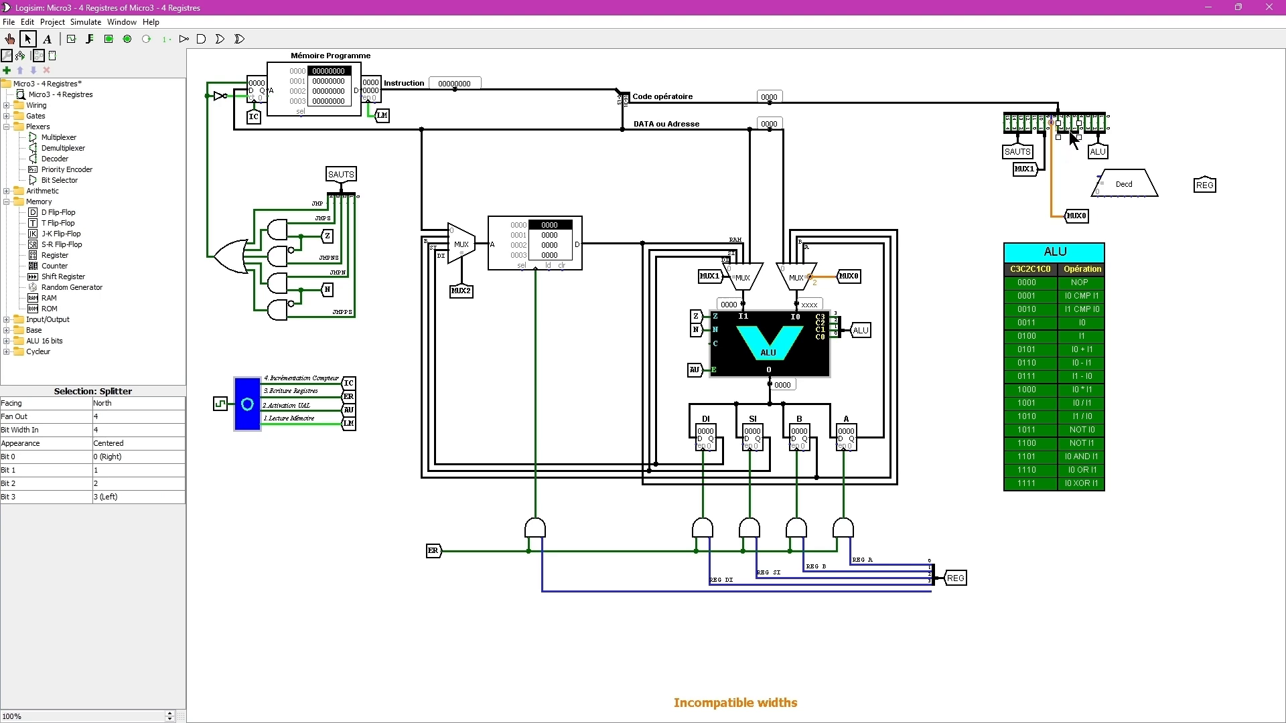
{"action": "left_click_drag", "start_coordinate": [1072, 137], "coordinate": [1191, 105]}
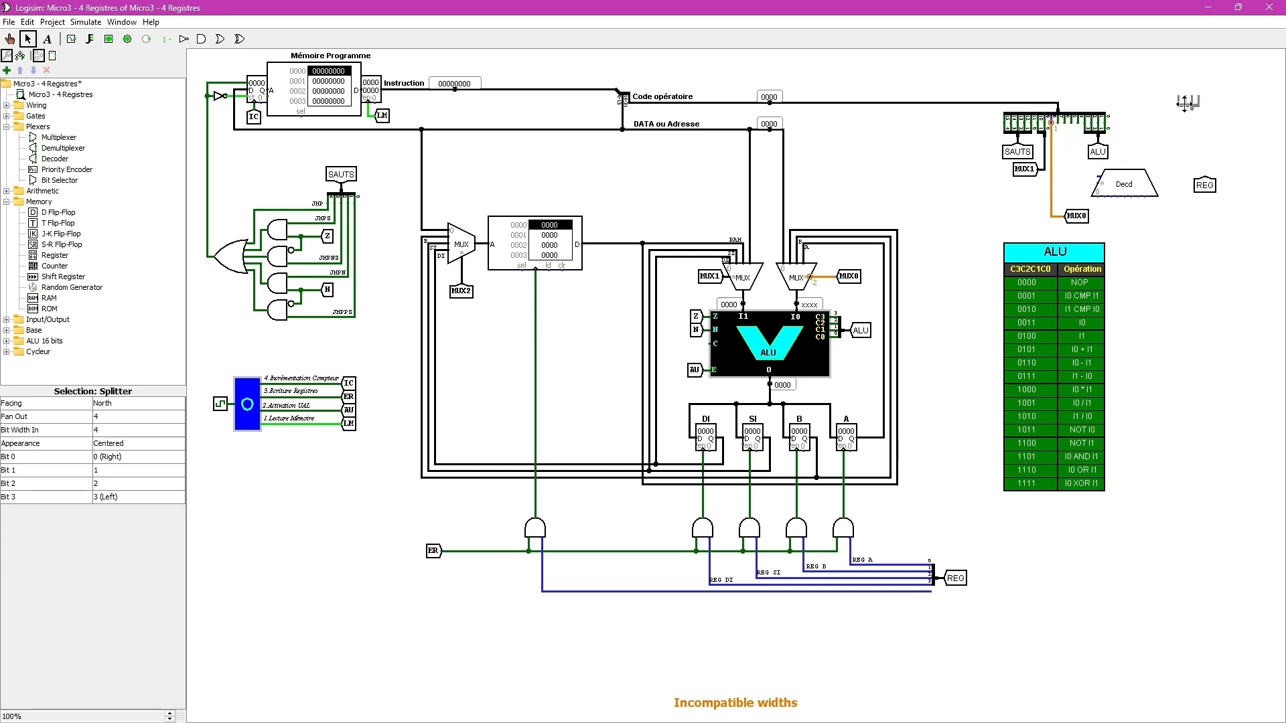
{"action": "left_click", "coordinate": [107, 416]}
{"action": "left_click", "coordinate": [178, 429]}
{"action": "left_click", "coordinate": [132, 429]}
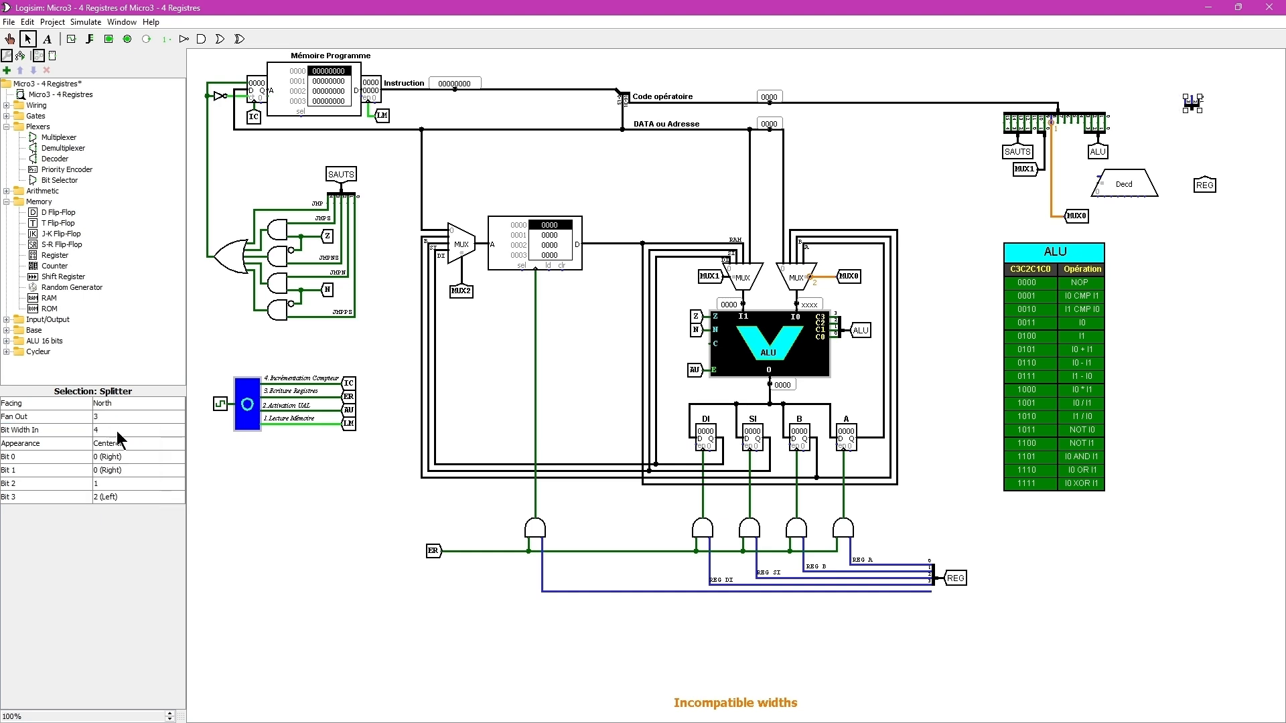
{"action": "left_click", "coordinate": [113, 429]}
{"action": "left_click", "coordinate": [188, 443]}
{"action": "left_click", "coordinate": [152, 430]}
{"action": "left_click", "coordinate": [178, 443]}
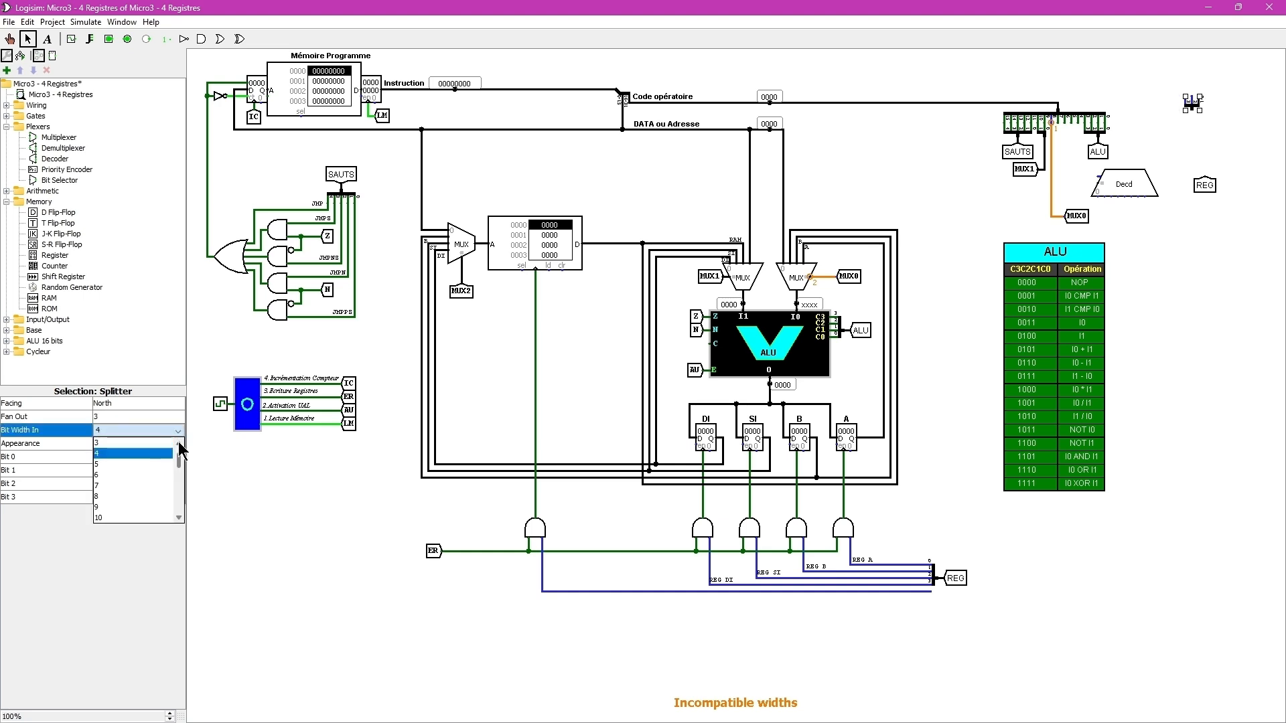
{"action": "left_click", "coordinate": [131, 443]}
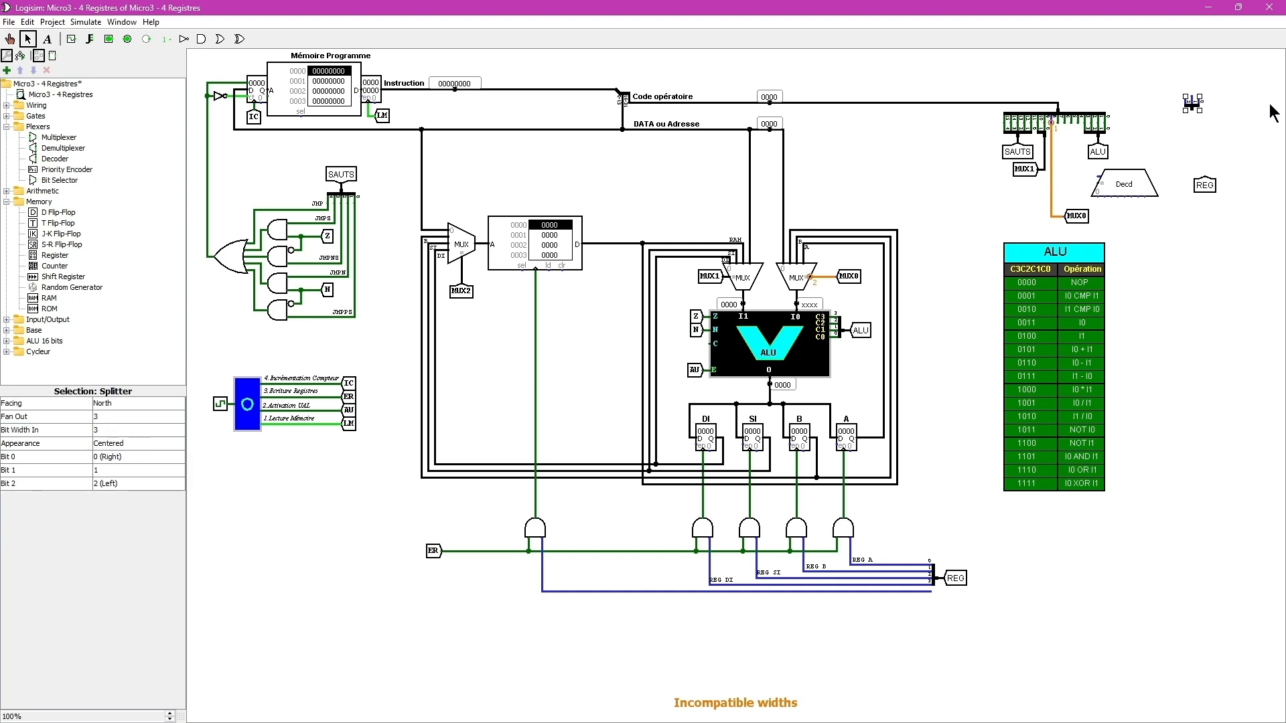
- Reattach the 3-bit splitter under the opcode splitter and wire it to the decoder's select input, deleting the misplaced horizontal segment
{"action": "mouse_move", "coordinate": [1192, 104]}
{"action": "left_mouse_down"}
{"action": "mouse_move", "coordinate": [1071, 130]}
{"action": "mouse_move", "coordinate": [1073, 176]}
{"action": "mouse_move", "coordinate": [1098, 176]}
{"action": "left_mouse_up"}
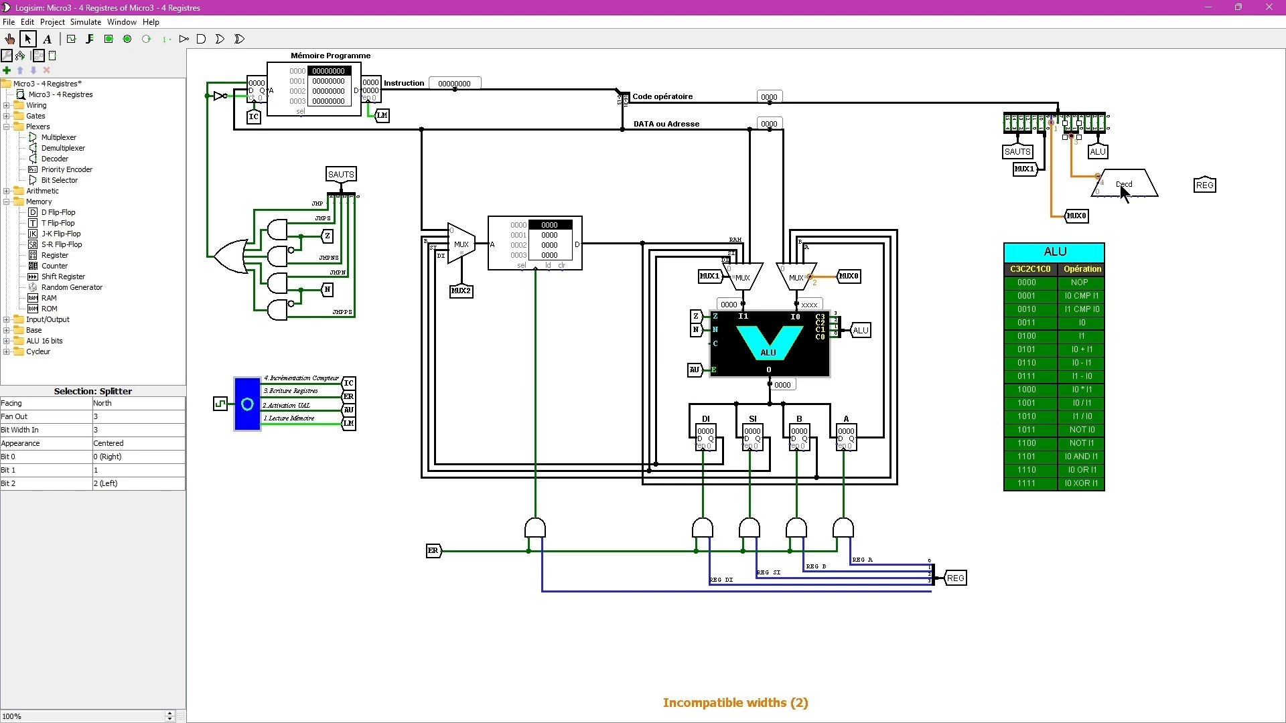
{"action": "left_click", "coordinate": [1119, 184]}
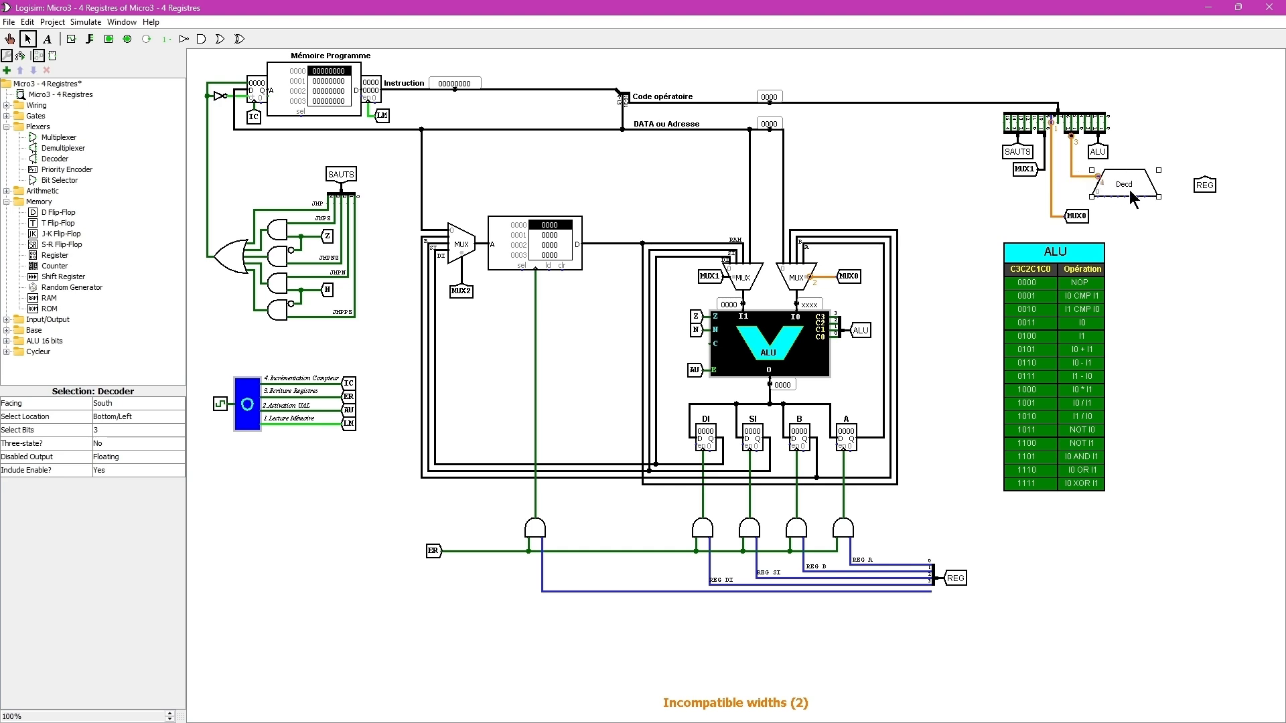
{"action": "left_click", "coordinate": [1086, 179]}
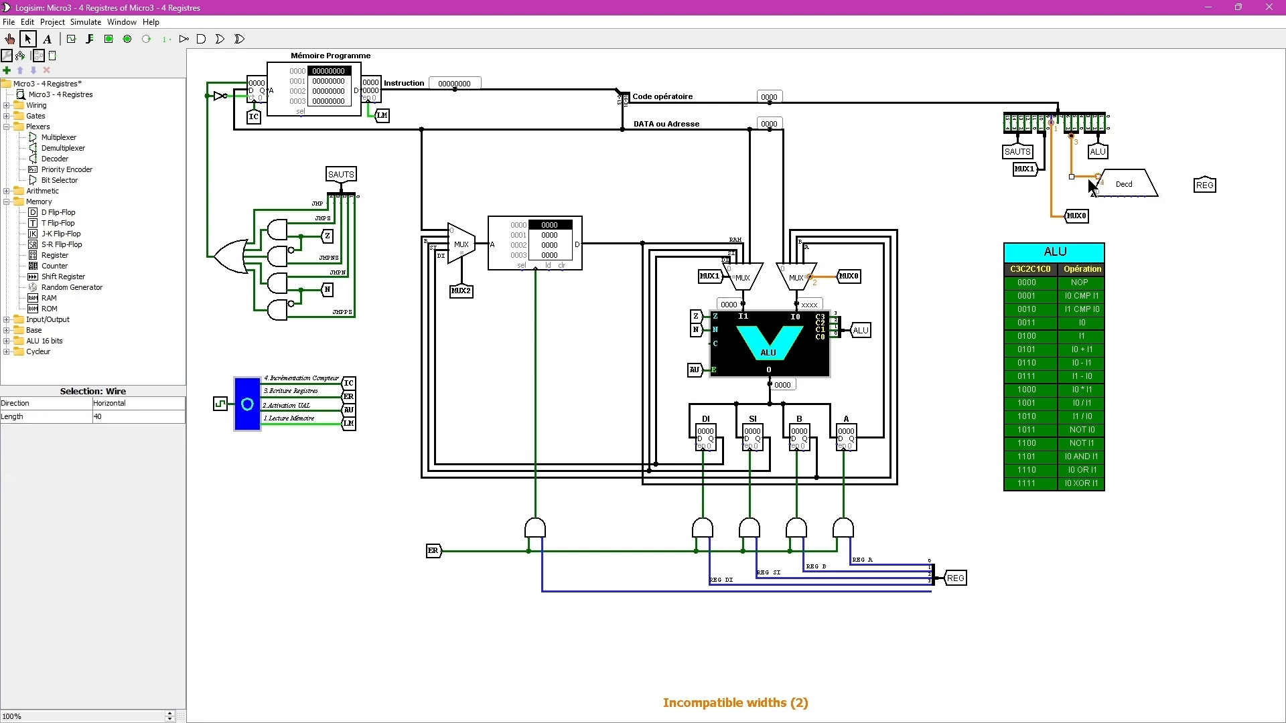
{"action": "left_click", "coordinate": [1083, 187]}
{"action": "left_click", "coordinate": [1086, 177]}
{"action": "key", "text": "Delete"}
{"action": "left_click_drag", "start_coordinate": [1097, 183], "coordinate": [1072, 183]}
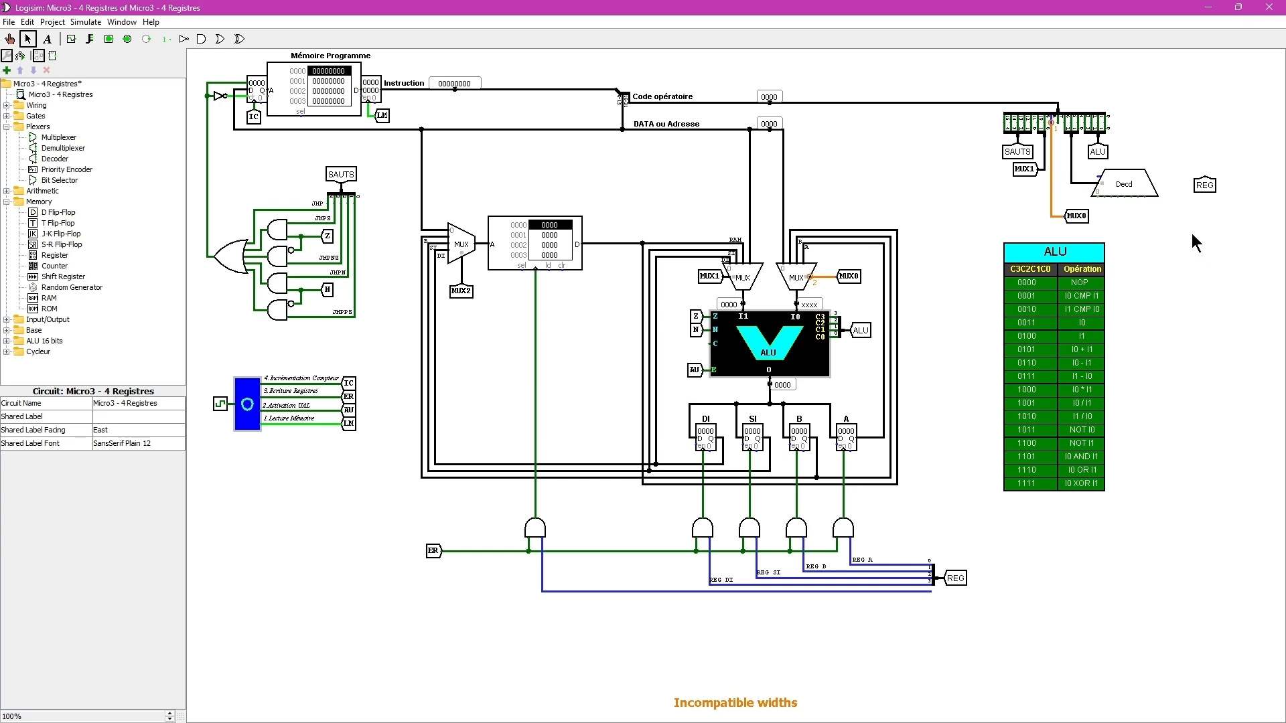
- Set the decoder's Include Enable option to No and shift the decoder slightly right, keeping its select wire attached
{"action": "left_click", "coordinate": [1134, 190]}
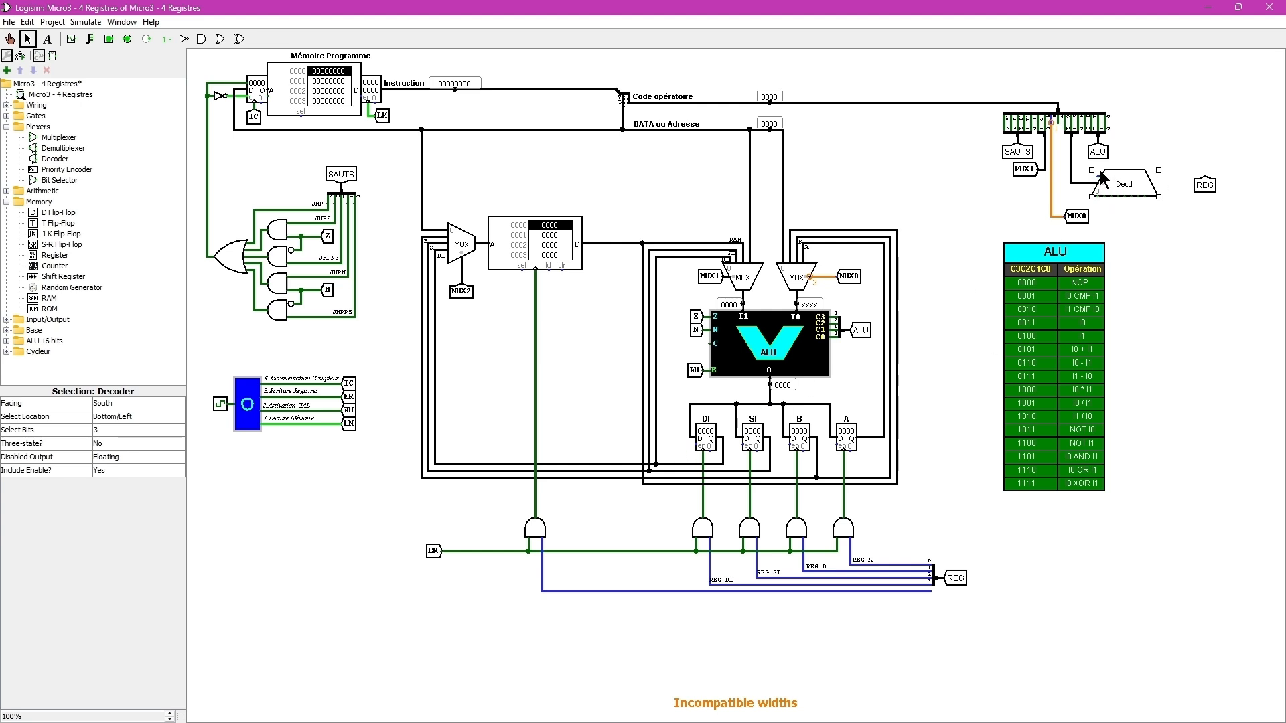
{"action": "left_click", "coordinate": [111, 471]}
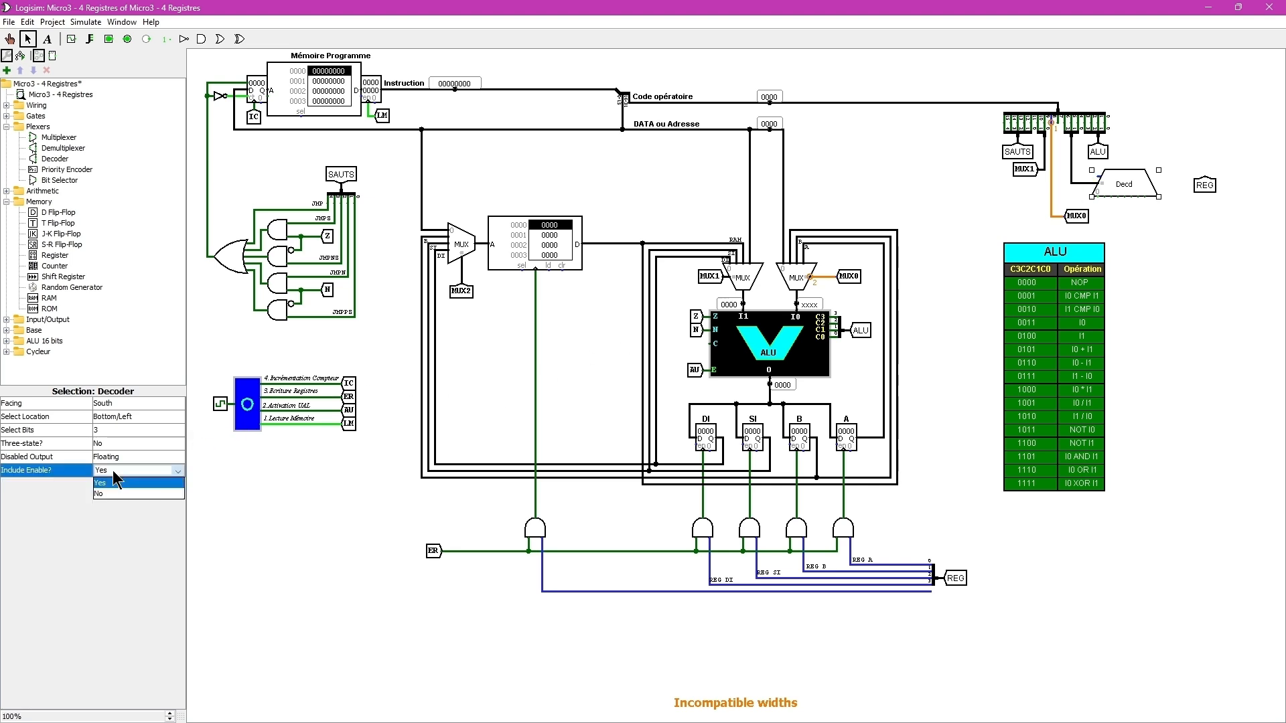
{"action": "left_click", "coordinate": [104, 496]}
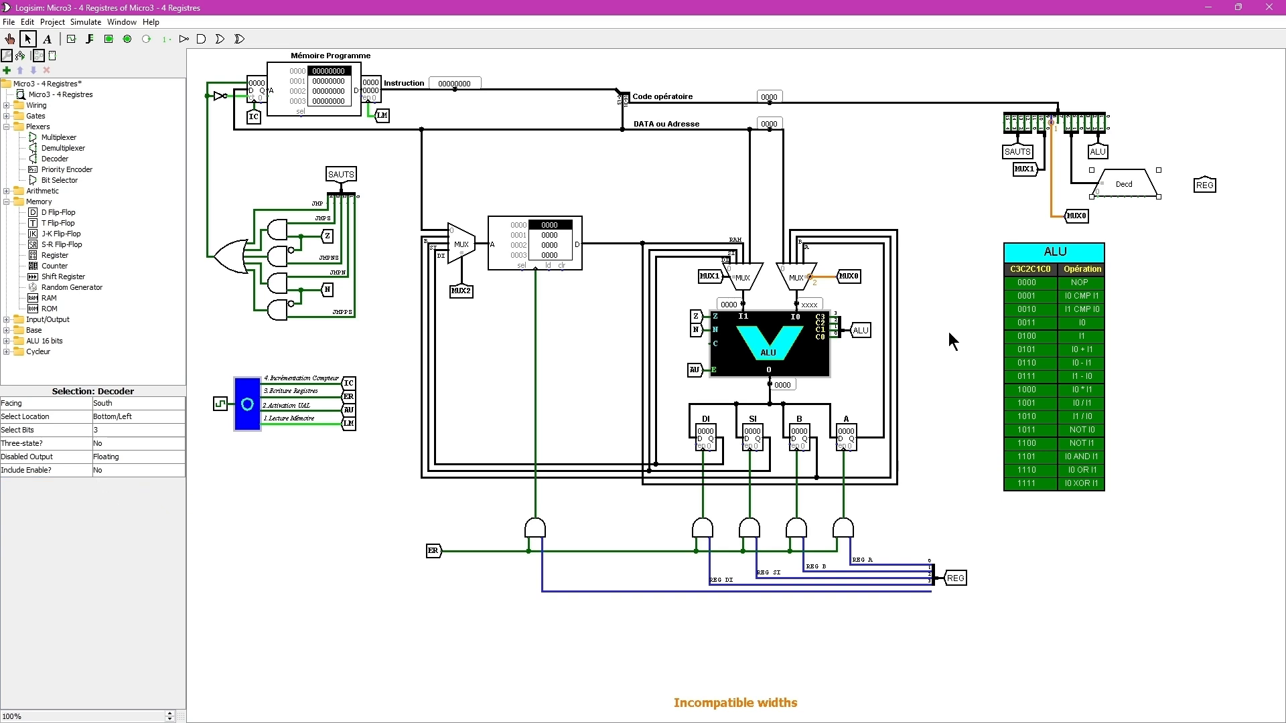
{"action": "left_click", "coordinate": [1200, 268]}
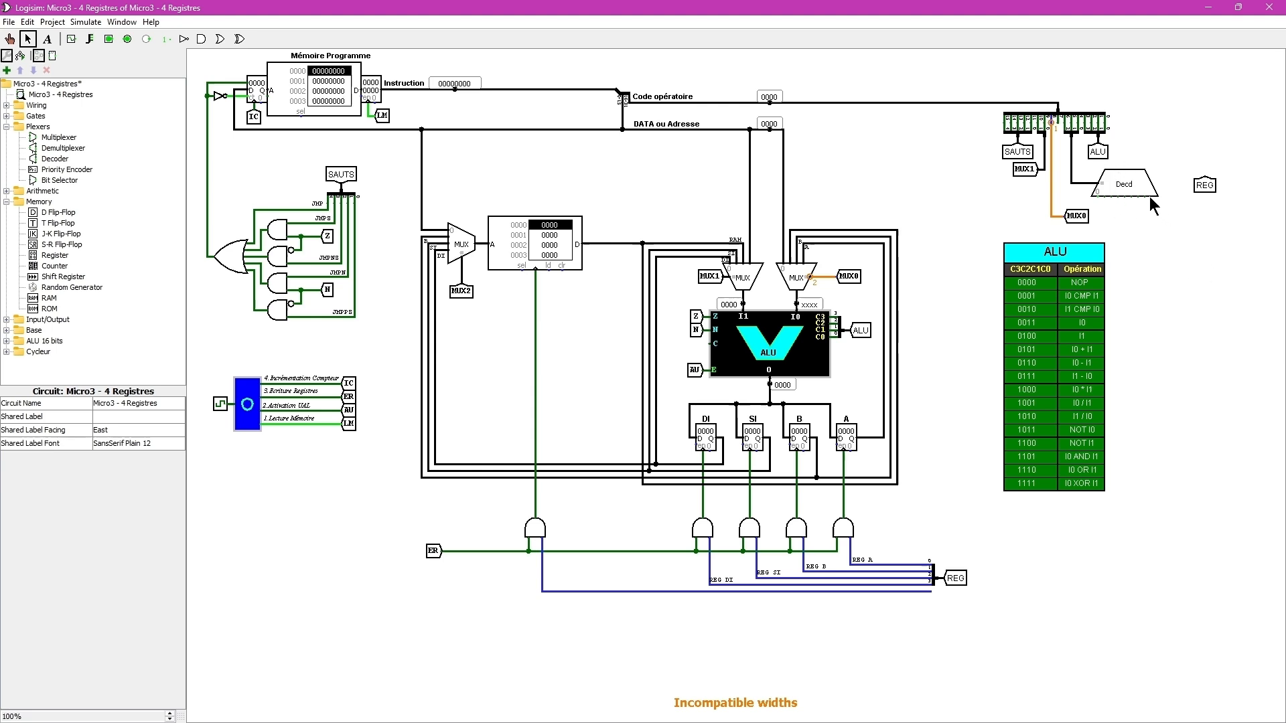
{"action": "mouse_move", "coordinate": [1131, 193]}
{"action": "left_mouse_down"}
{"action": "mouse_move", "coordinate": [1114, 183]}
{"action": "mouse_move", "coordinate": [1129, 183]}
{"action": "left_mouse_up"}
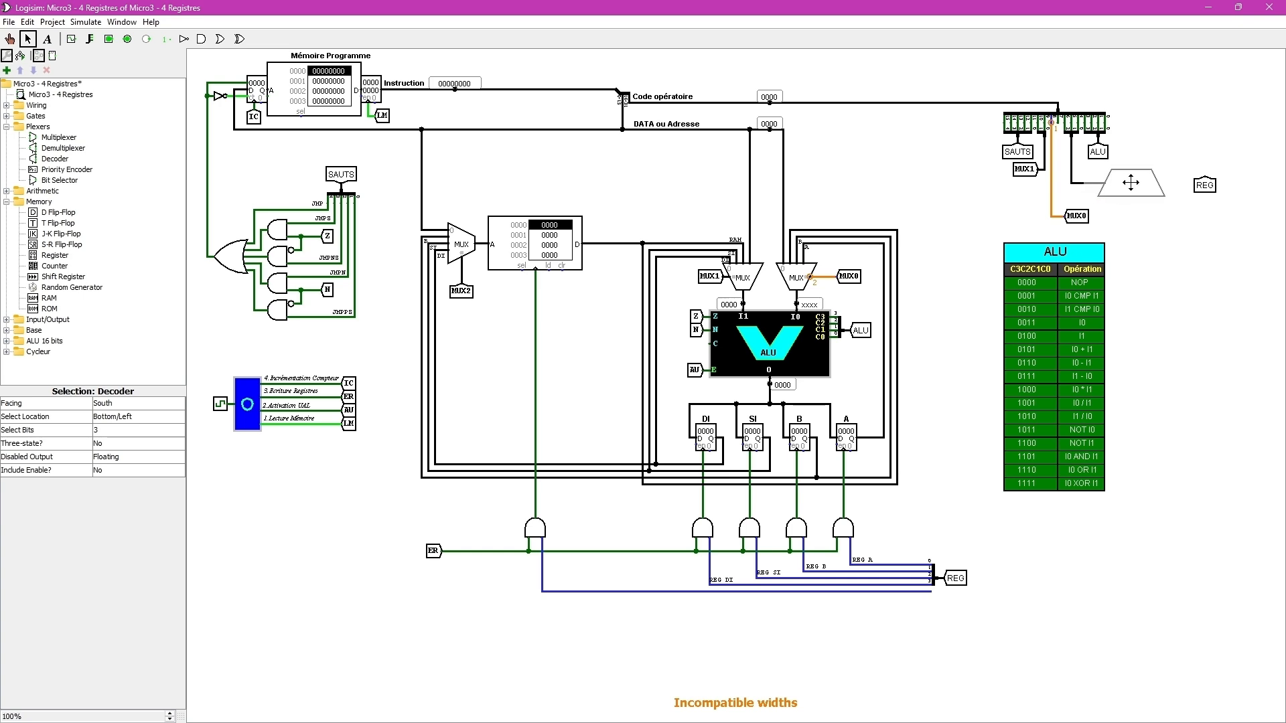
{"action": "left_click_drag", "start_coordinate": [1131, 182], "coordinate": [1130, 182]}
{"action": "left_click", "coordinate": [1128, 215]}
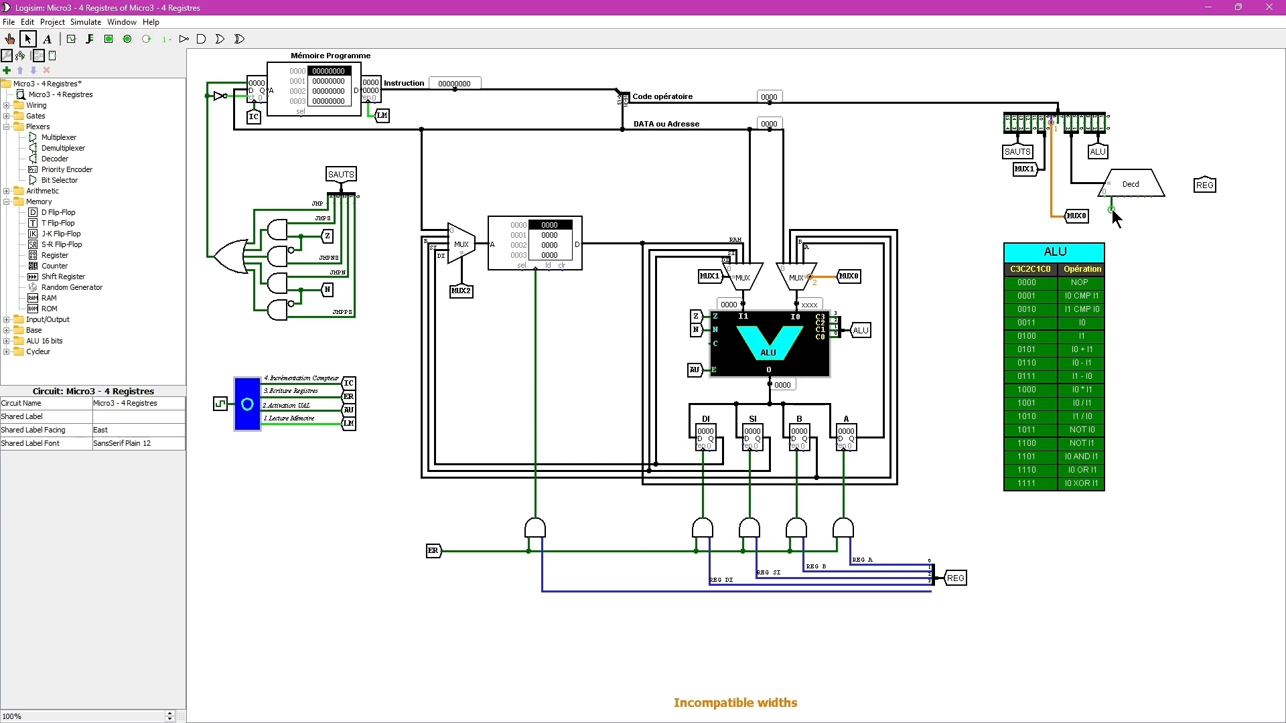
- Draw short vertical wires downward from the decoder's outputs
{"action": "mouse_move", "coordinate": [1111, 211]}
{"action": "left_mouse_down"}
{"action": "mouse_move", "coordinate": [1114, 199]}
{"action": "mouse_move", "coordinate": [1111, 218]}
{"action": "left_mouse_up"}
{"action": "left_click_drag", "start_coordinate": [1116, 196], "coordinate": [1116, 209]}
{"action": "left_click_drag", "start_coordinate": [1121, 197], "coordinate": [1125, 210]}
- Place a splitter below the decoder, facing North, with fan out 6 and bit width 6
{"action": "left_click", "coordinate": [6, 105]}
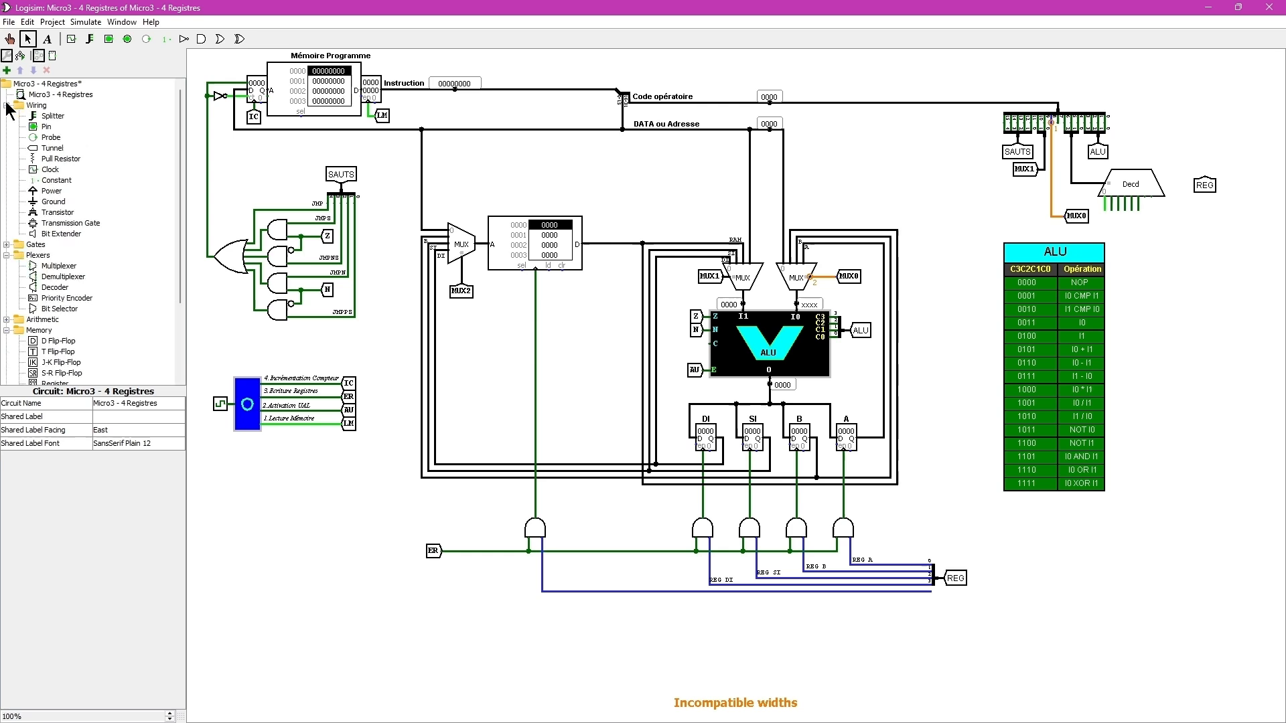
{"action": "left_click", "coordinate": [59, 116]}
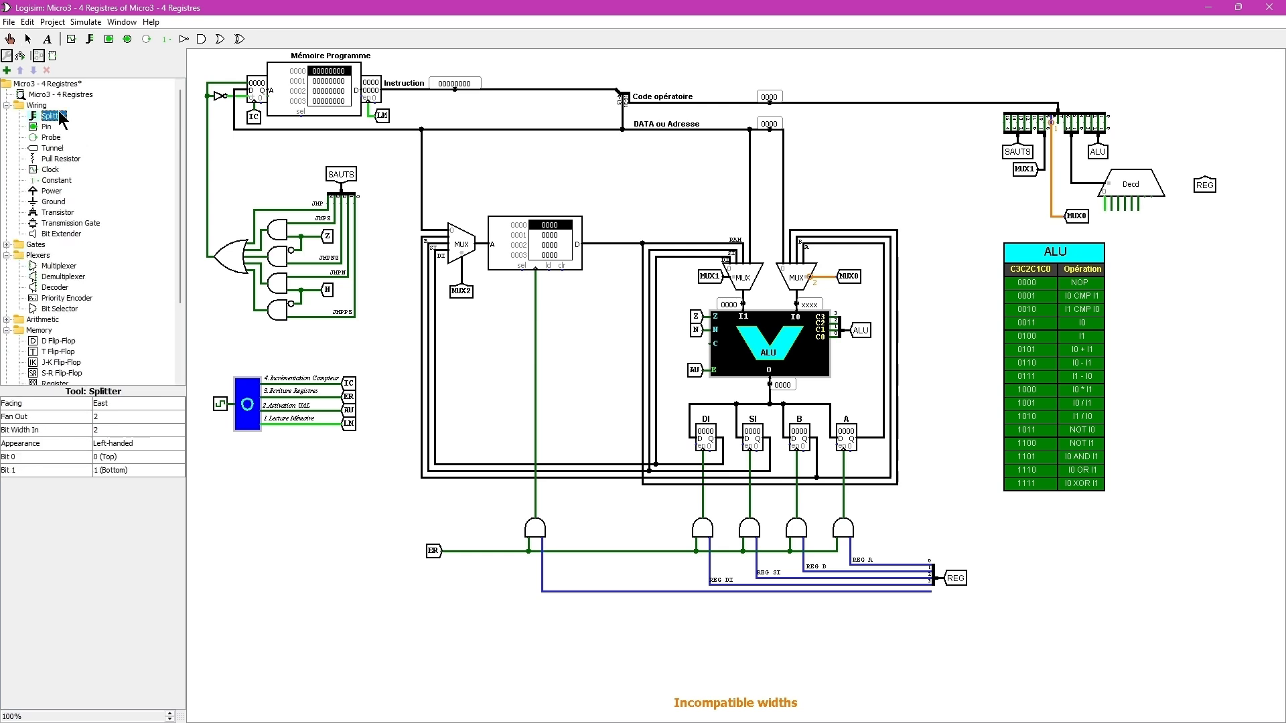
{"action": "left_click", "coordinate": [1160, 253]}
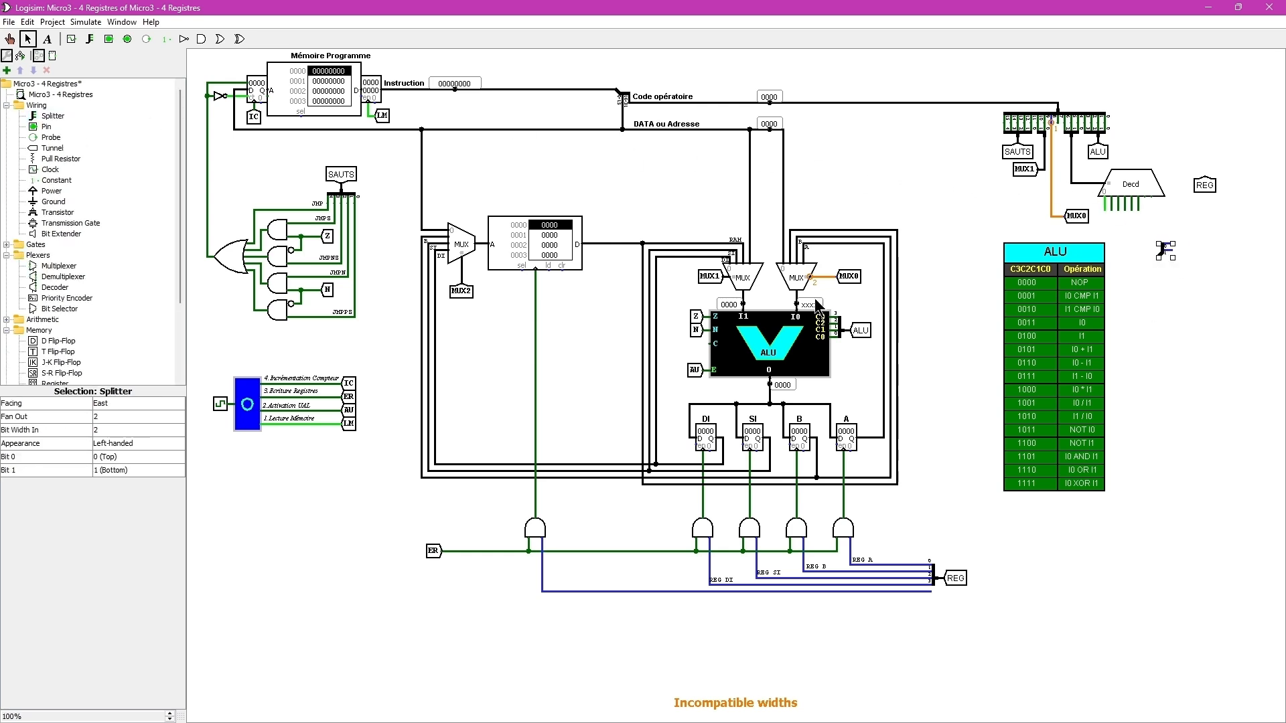
{"action": "left_click", "coordinate": [112, 403]}
{"action": "left_click", "coordinate": [104, 417]}
{"action": "left_click", "coordinate": [111, 416]}
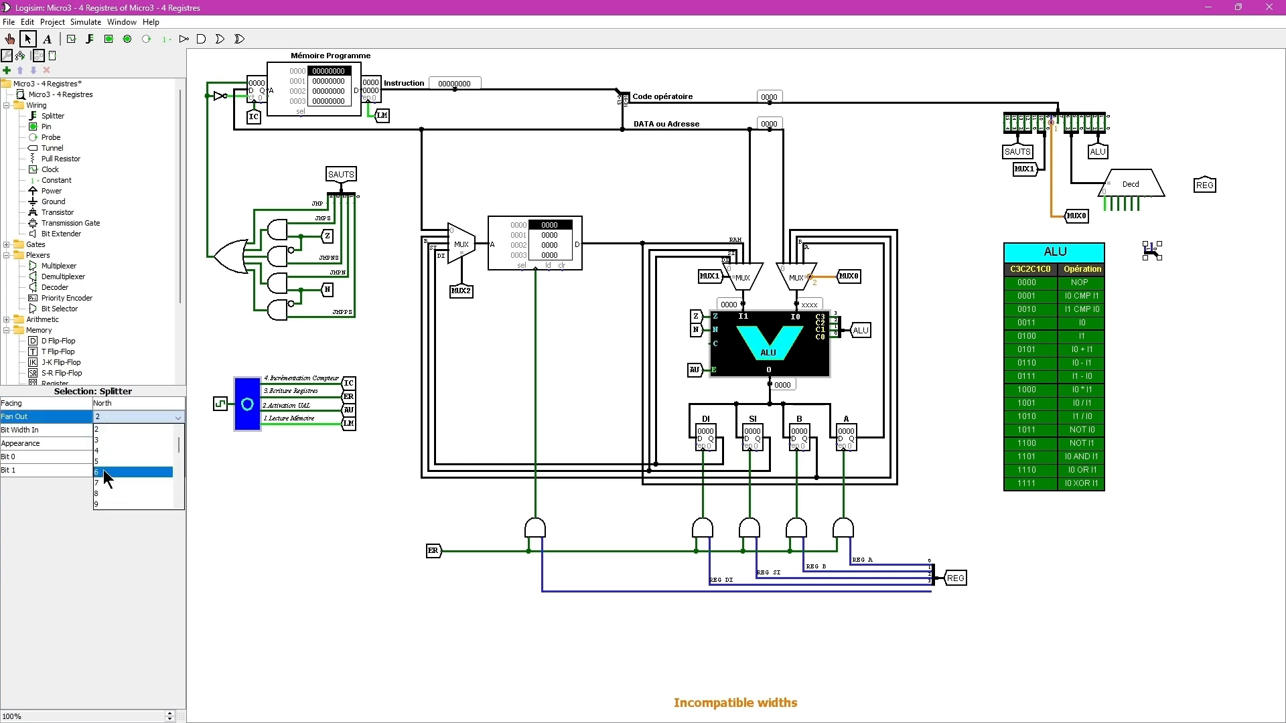
{"action": "left_click", "coordinate": [103, 473]}
{"action": "left_click", "coordinate": [111, 430]}
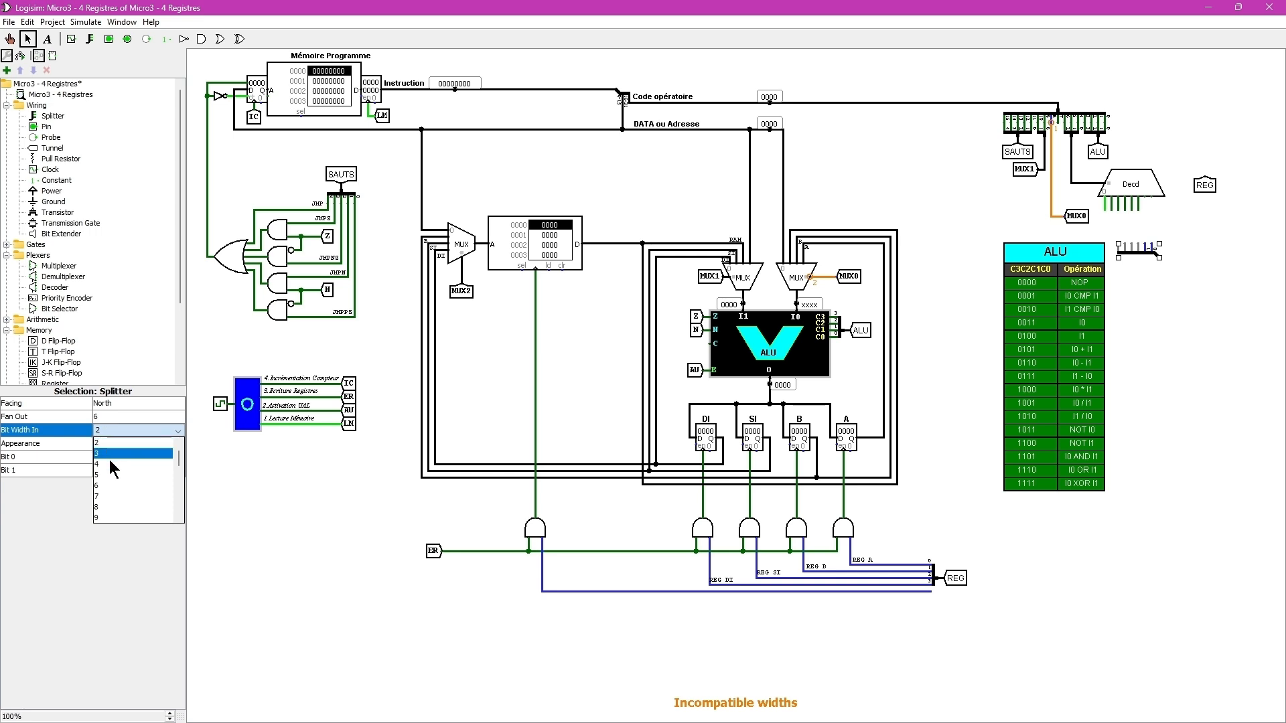
{"action": "left_click", "coordinate": [100, 485]}
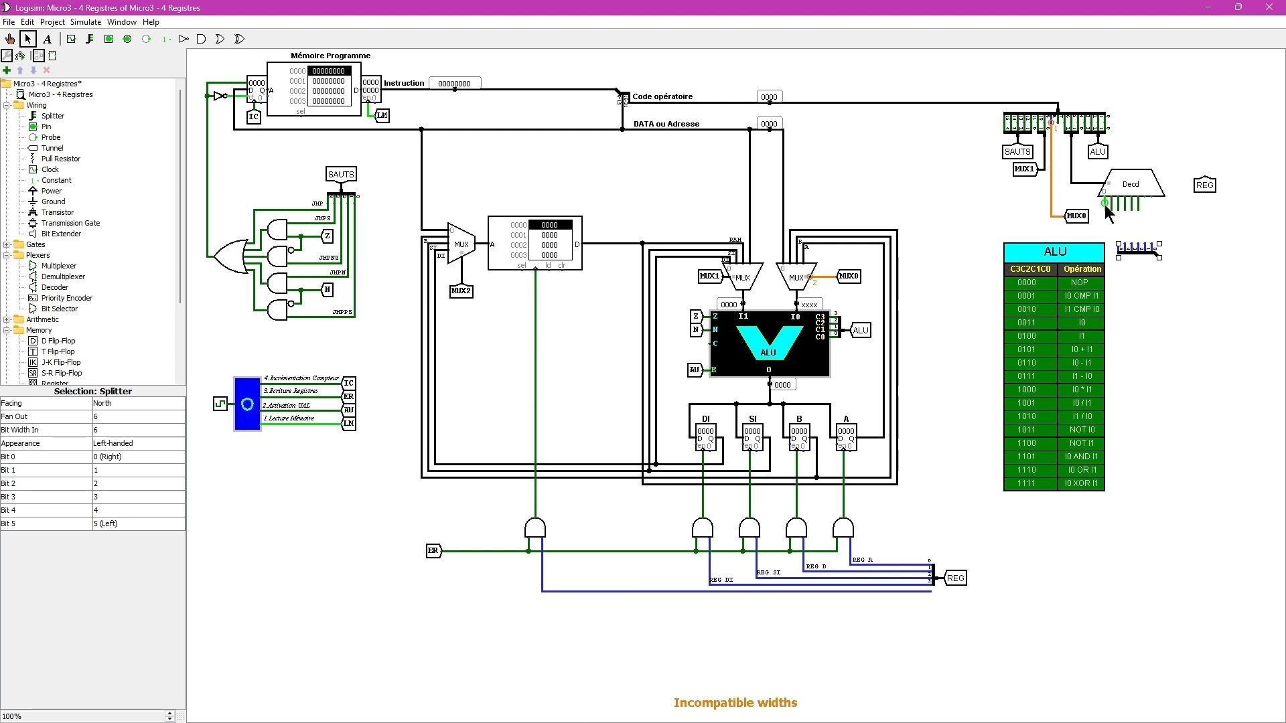
- Delete the wire on the decoder's first output and set the new splitter's fan out and bit width to 5
{"action": "mouse_move", "coordinate": [1105, 207]}
{"action": "left_mouse_down"}
{"action": "mouse_move", "coordinate": [1106, 221]}
{"action": "mouse_move", "coordinate": [1105, 210]}
{"action": "left_mouse_up"}
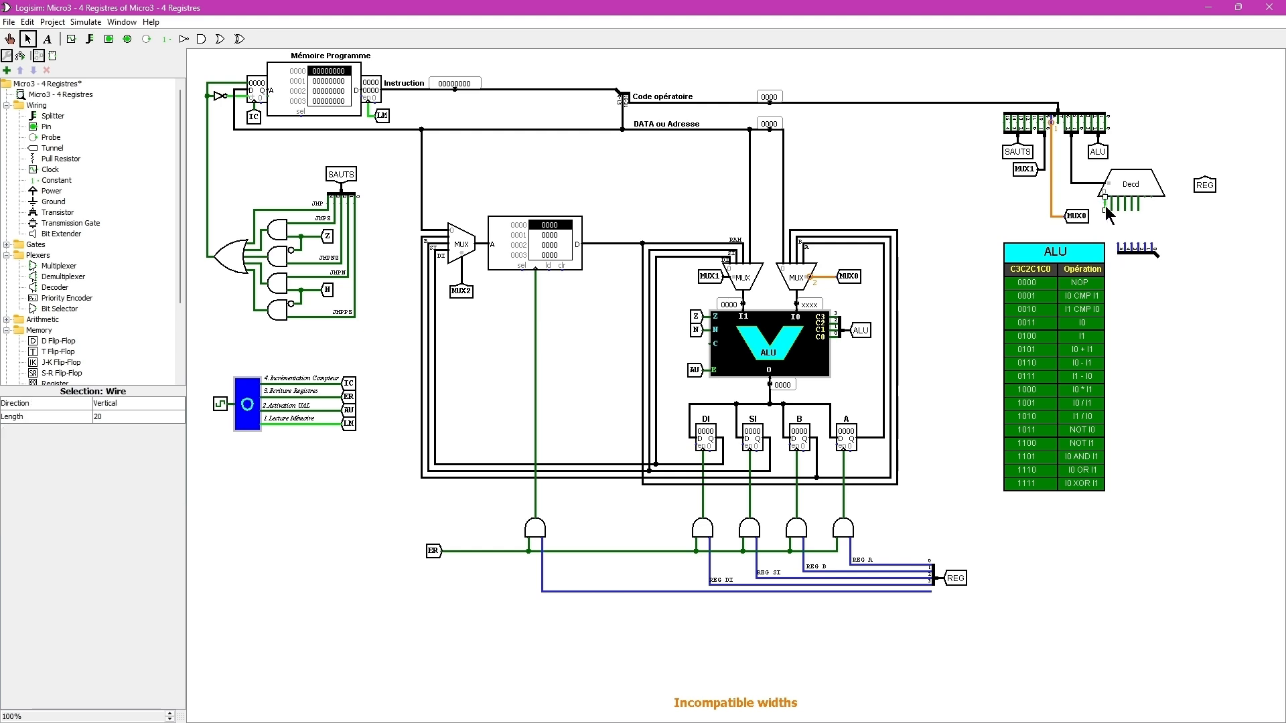
{"action": "key", "text": "Delete"}
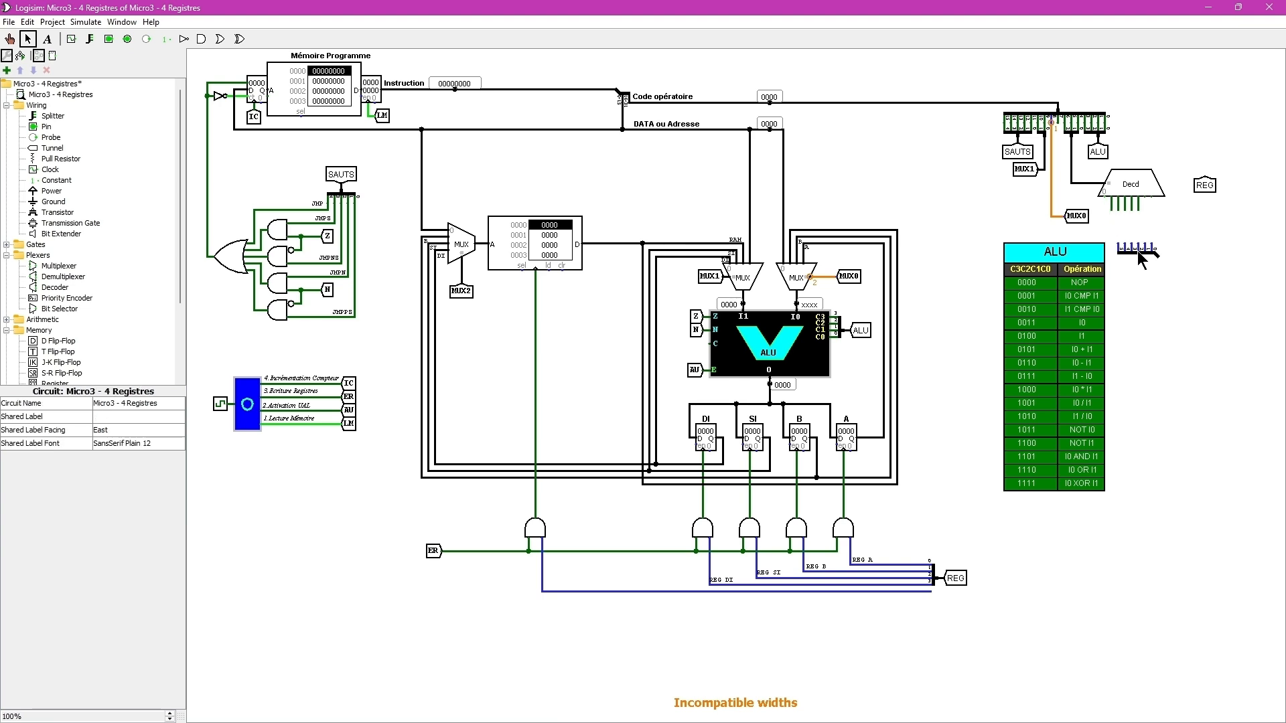
{"action": "left_click", "coordinate": [1138, 251]}
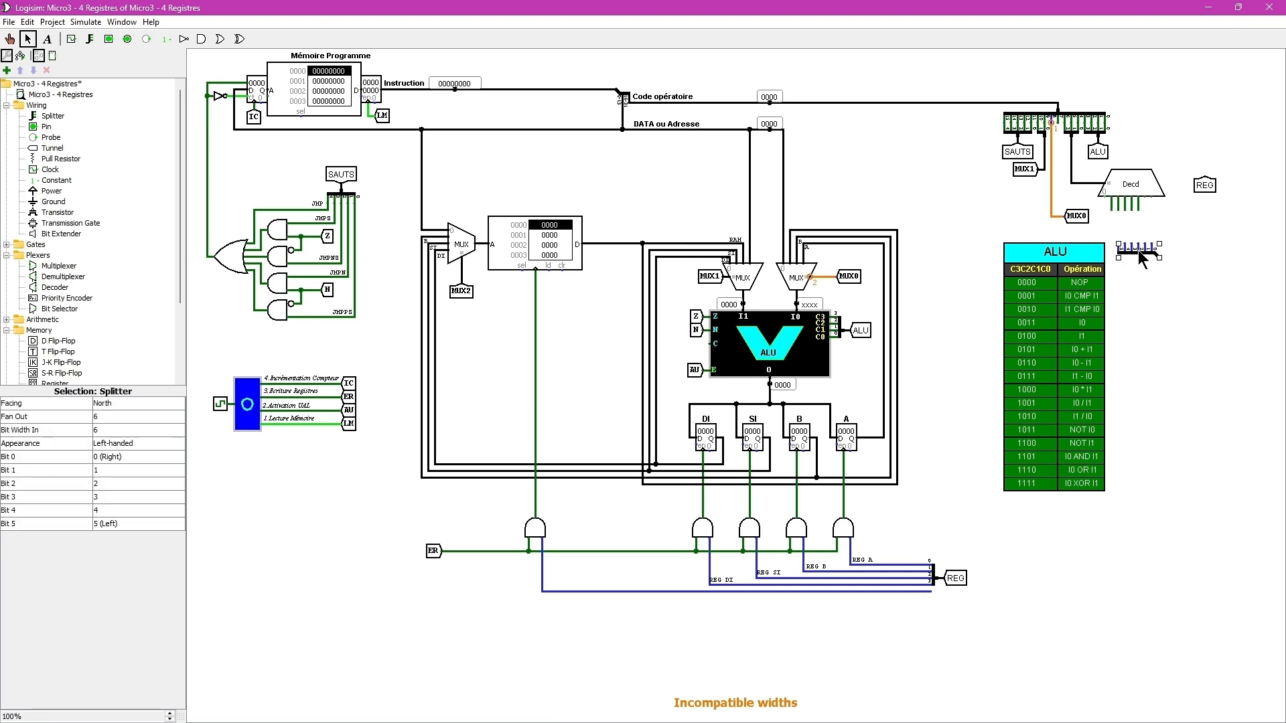
{"action": "left_click", "coordinate": [118, 416]}
{"action": "scroll", "coordinate": [177, 436], "scroll_direction": "up", "scroll_amount": 1}
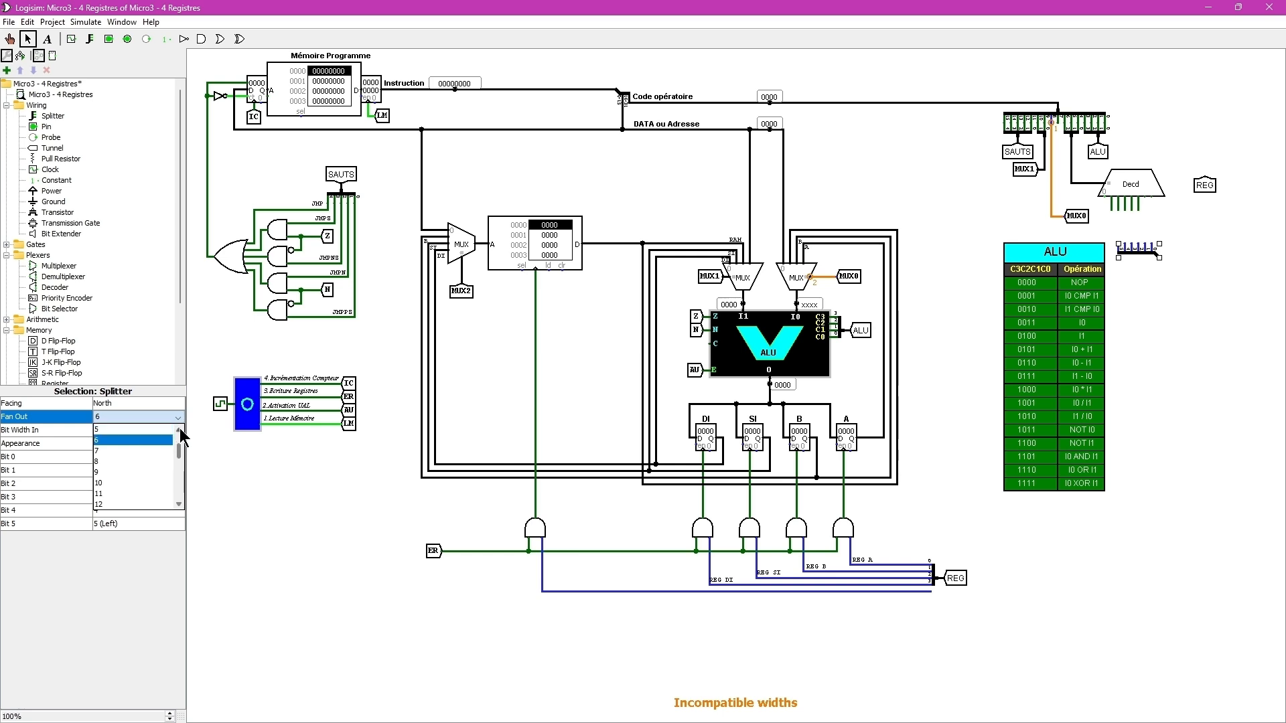
{"action": "left_click", "coordinate": [156, 431]}
{"action": "left_click", "coordinate": [181, 432]}
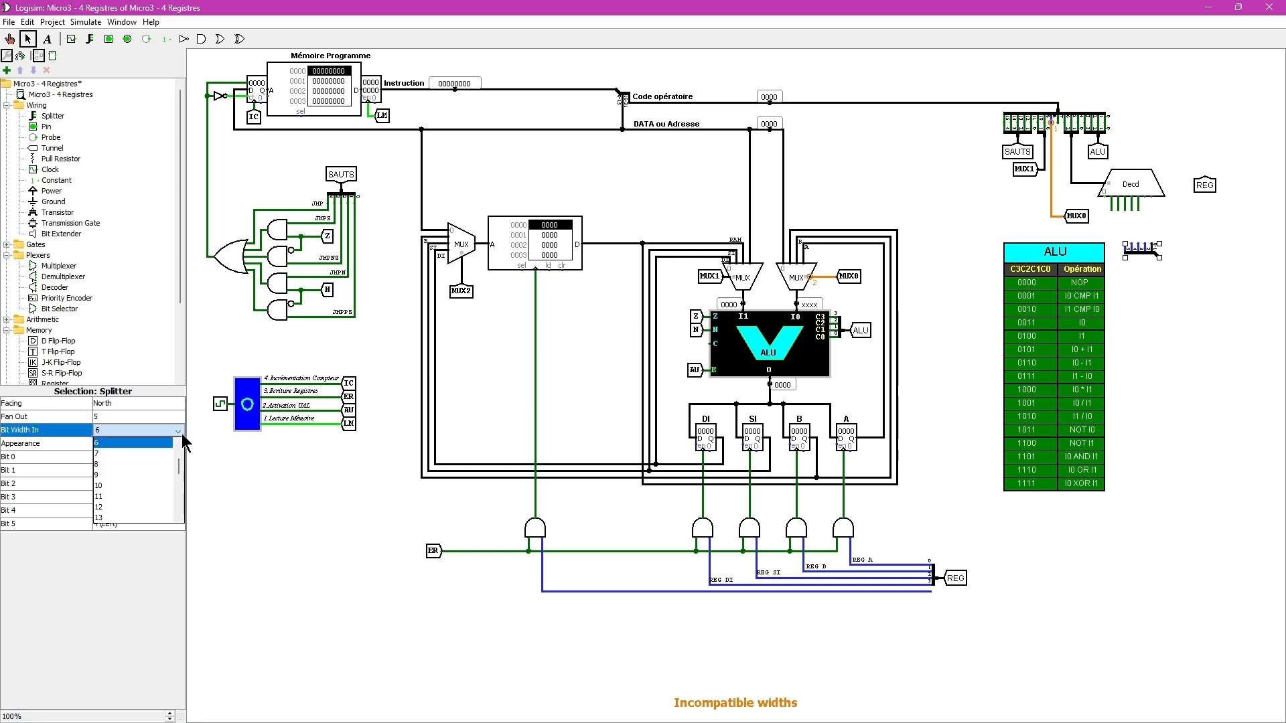
{"action": "scroll", "coordinate": [178, 446], "scroll_direction": "up", "scroll_amount": 1}
{"action": "left_click", "coordinate": [150, 441]}
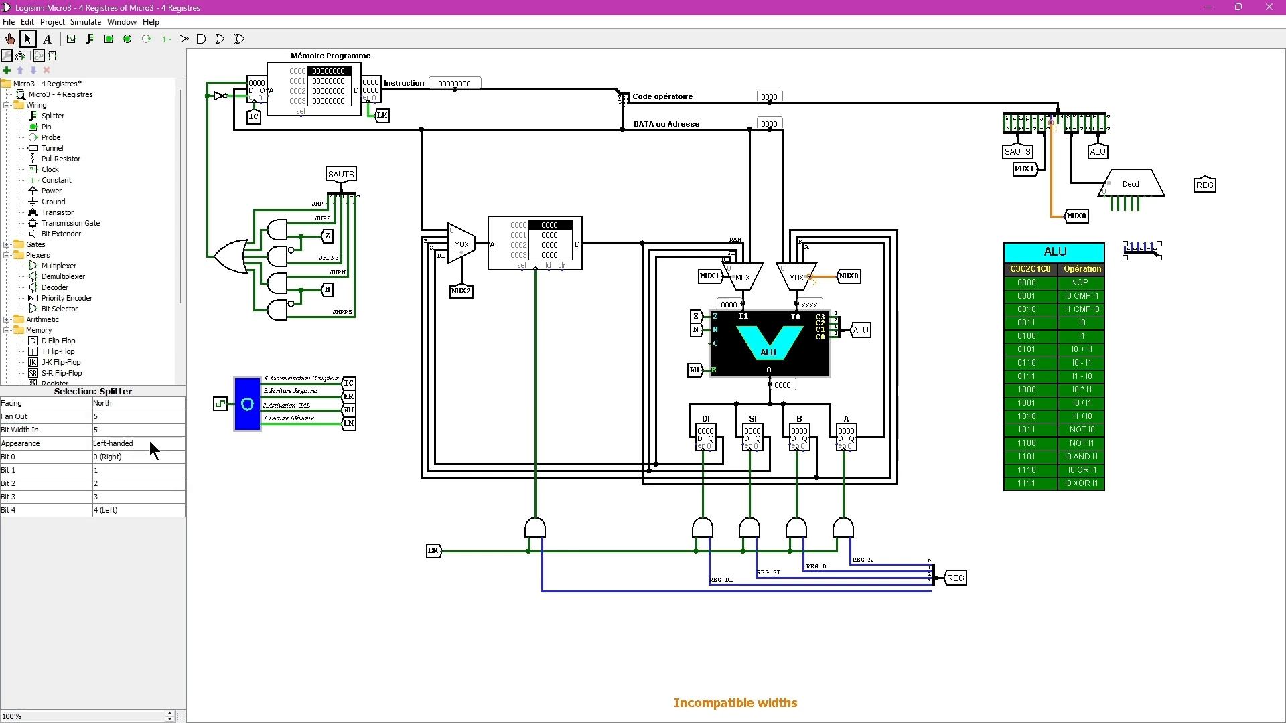
- Set the 5-bit splitter's appearance to Centered and attach it to the decoder's output wires
{"action": "left_click", "coordinate": [1132, 248]}
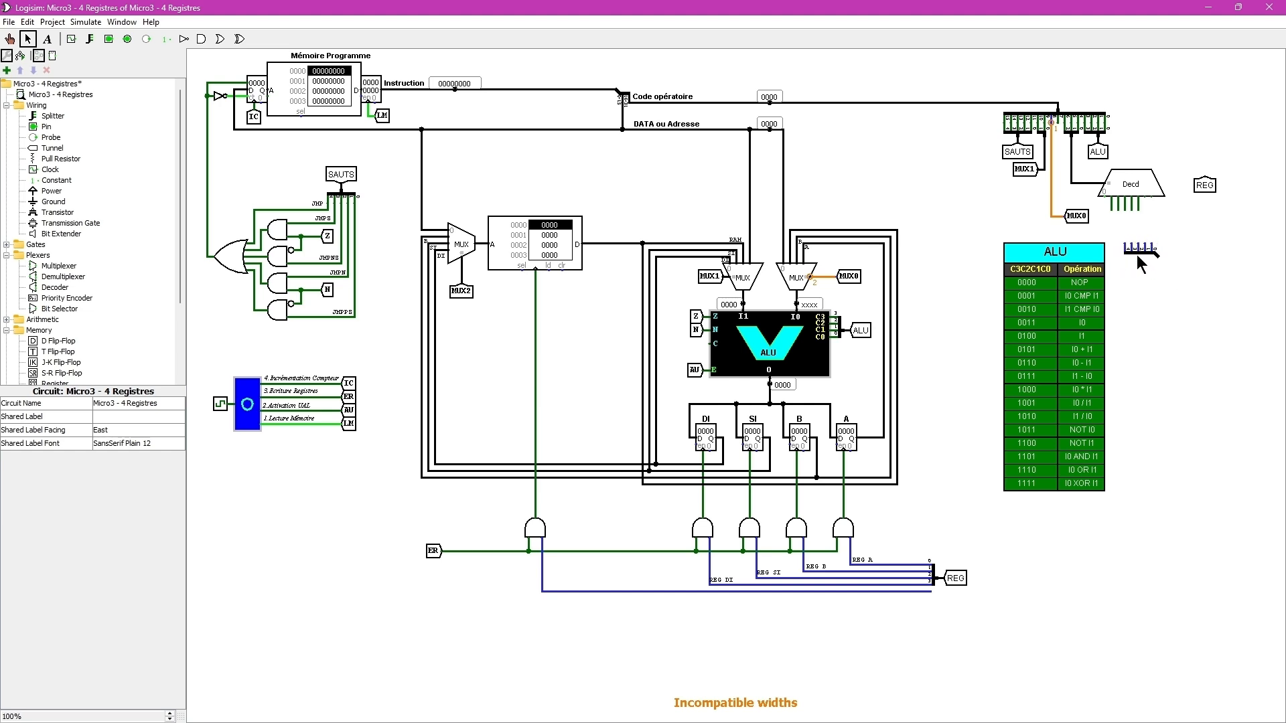
{"action": "left_click", "coordinate": [1142, 255]}
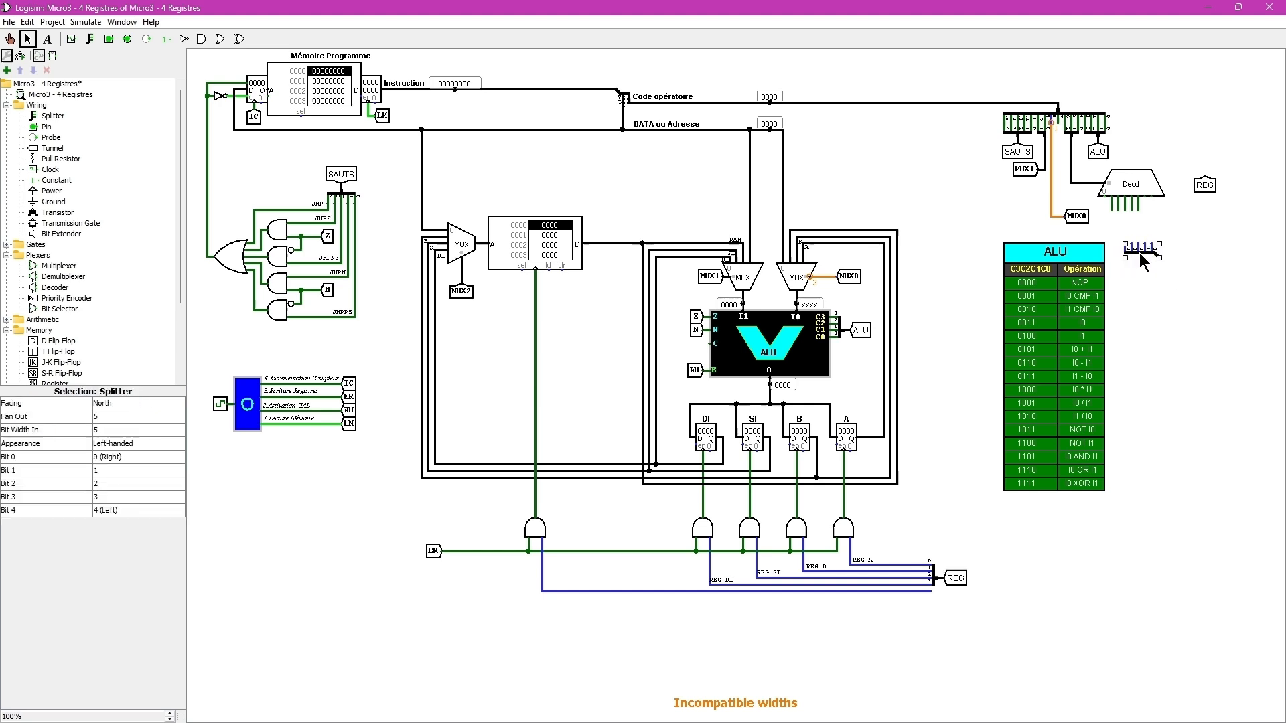
{"action": "left_click", "coordinate": [121, 444]}
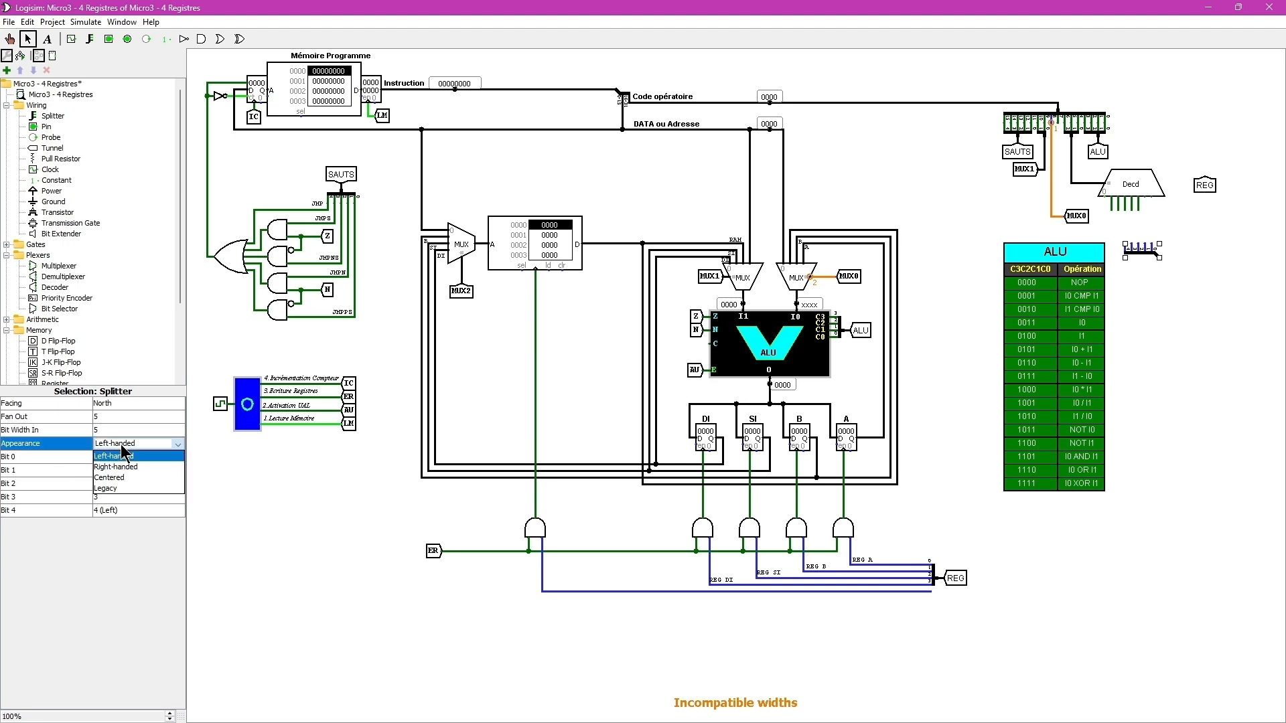
{"action": "left_click", "coordinate": [112, 479]}
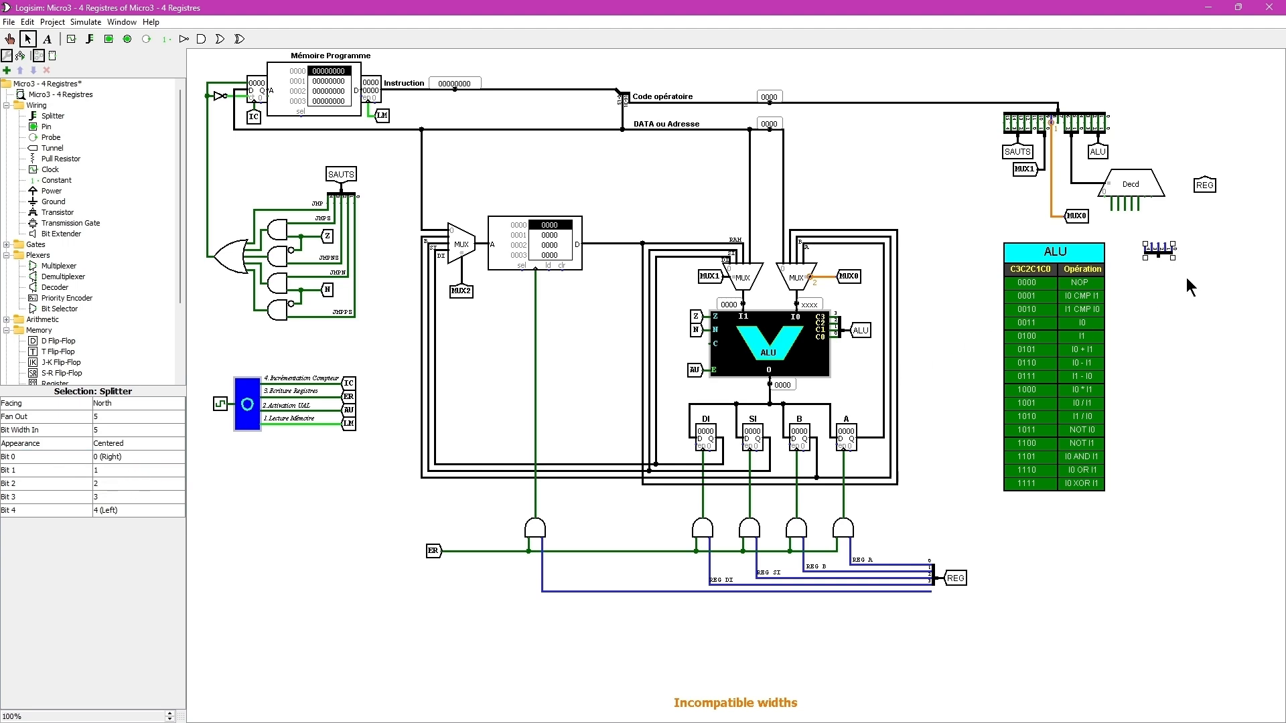
{"action": "left_click_drag", "start_coordinate": [1155, 252], "coordinate": [1129, 217]}
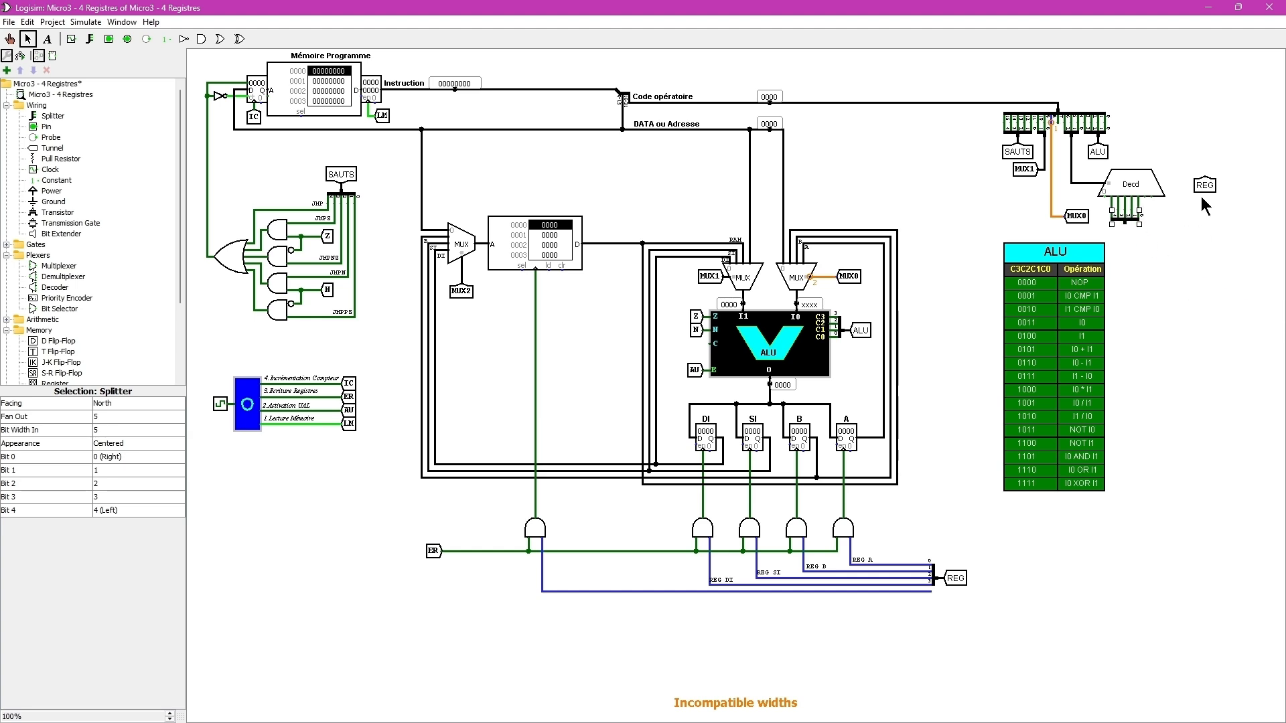
- Move the loose REG tunnel under the decoder's output splitter and set its data bits to 5
{"action": "left_click_drag", "start_coordinate": [1210, 188], "coordinate": [1127, 246]}
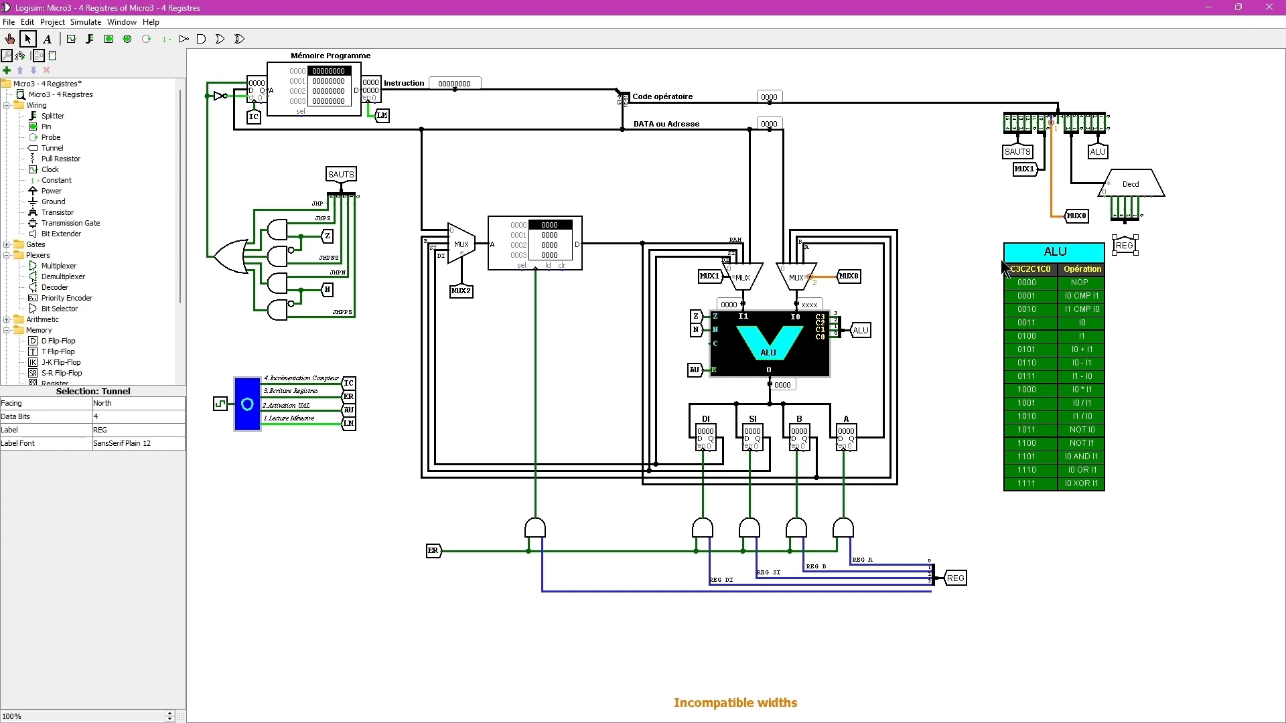
{"action": "left_click", "coordinate": [118, 415]}
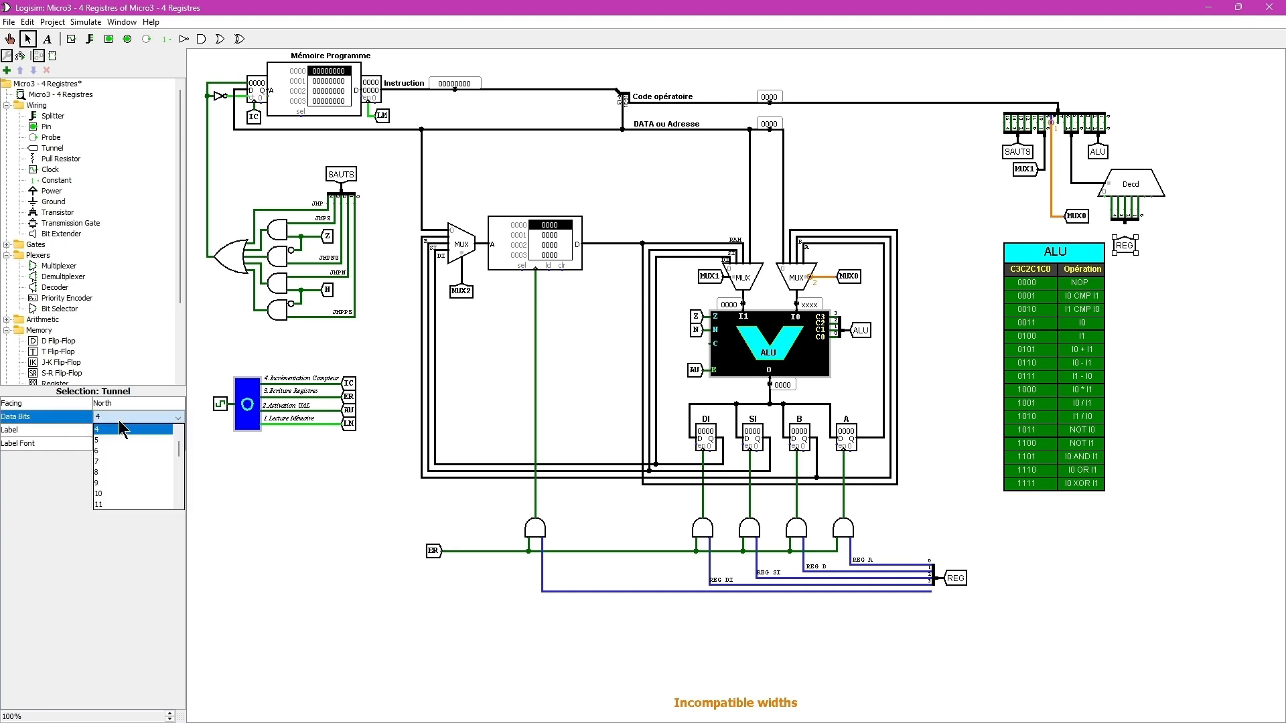
{"action": "left_click", "coordinate": [108, 440]}
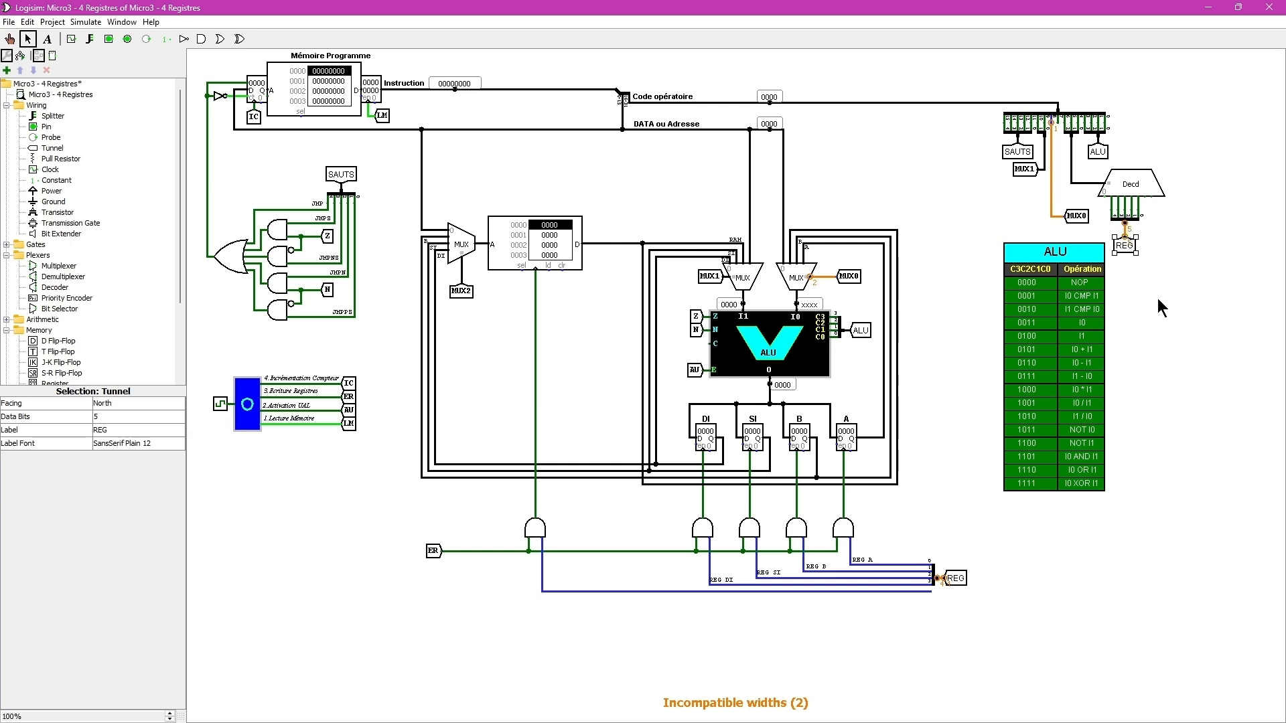
{"action": "left_click", "coordinate": [1168, 431]}
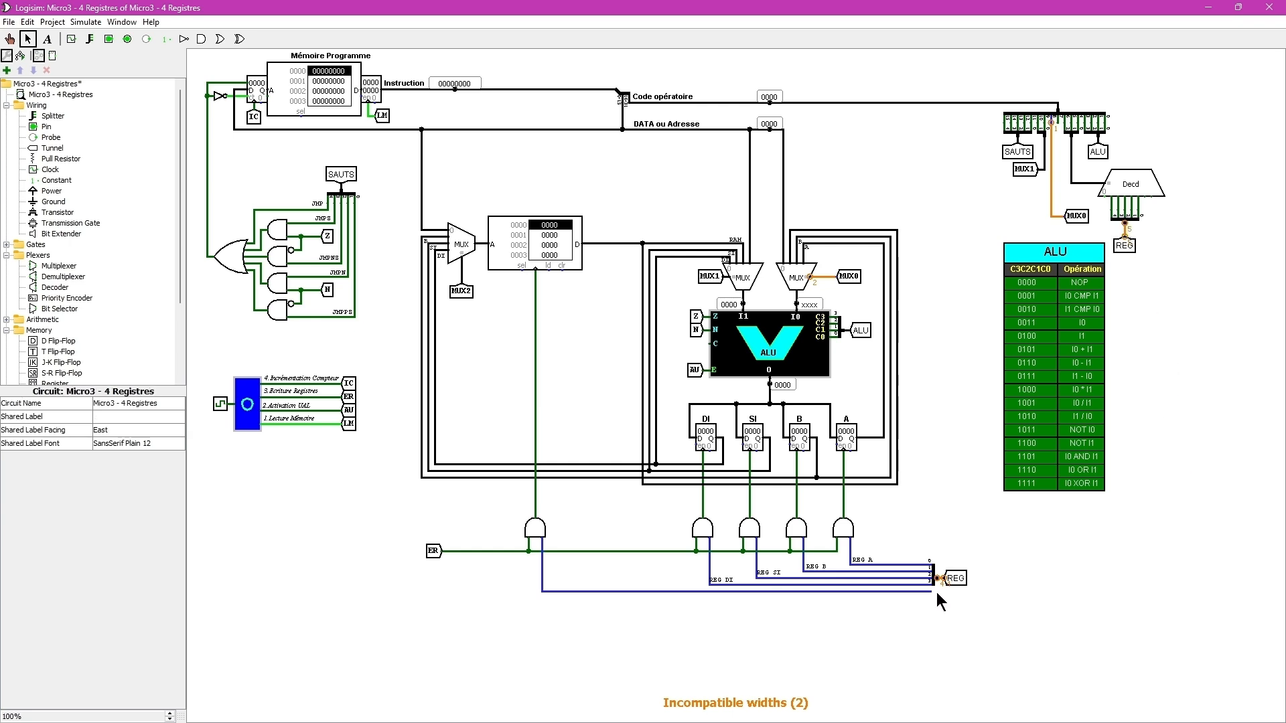
- Pull the REG tunnel away from the splitter feeding the AND gates and set its data bits to 5
{"action": "left_click", "coordinate": [953, 580]}
{"action": "left_click_drag", "start_coordinate": [962, 578], "coordinate": [1008, 579]}
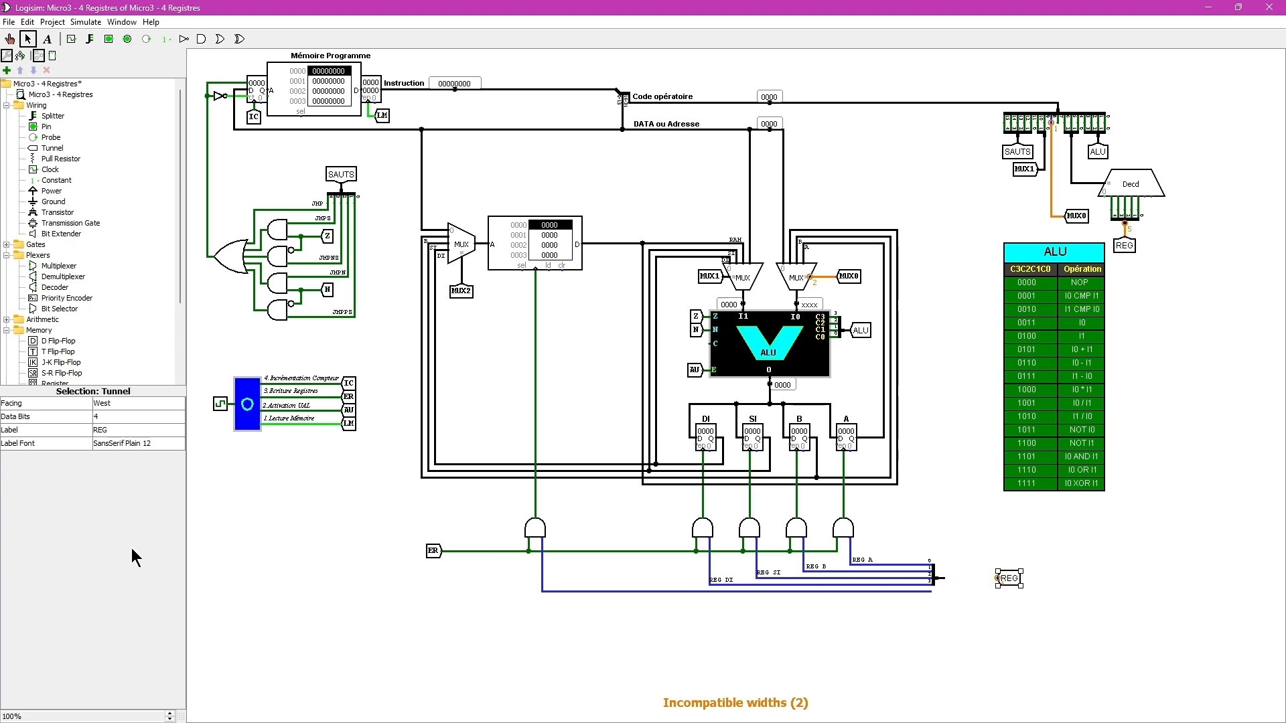
{"action": "left_click", "coordinate": [122, 416]}
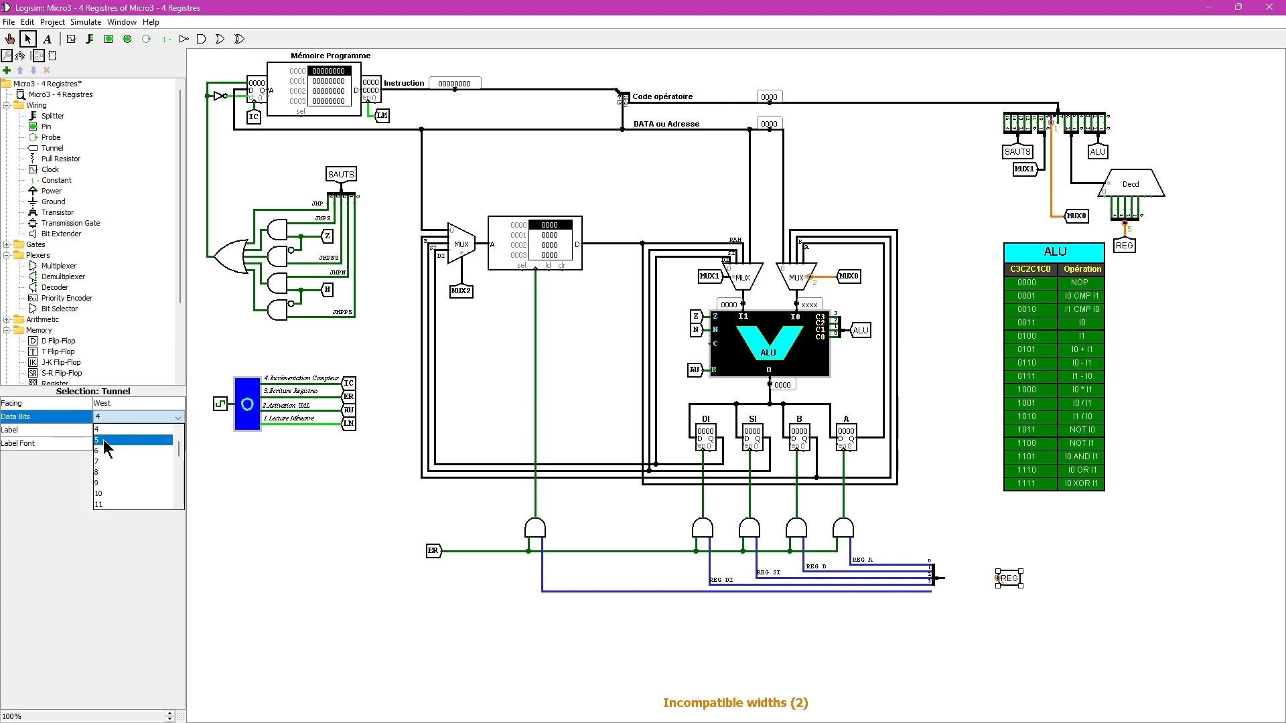
{"action": "left_click", "coordinate": [104, 438]}
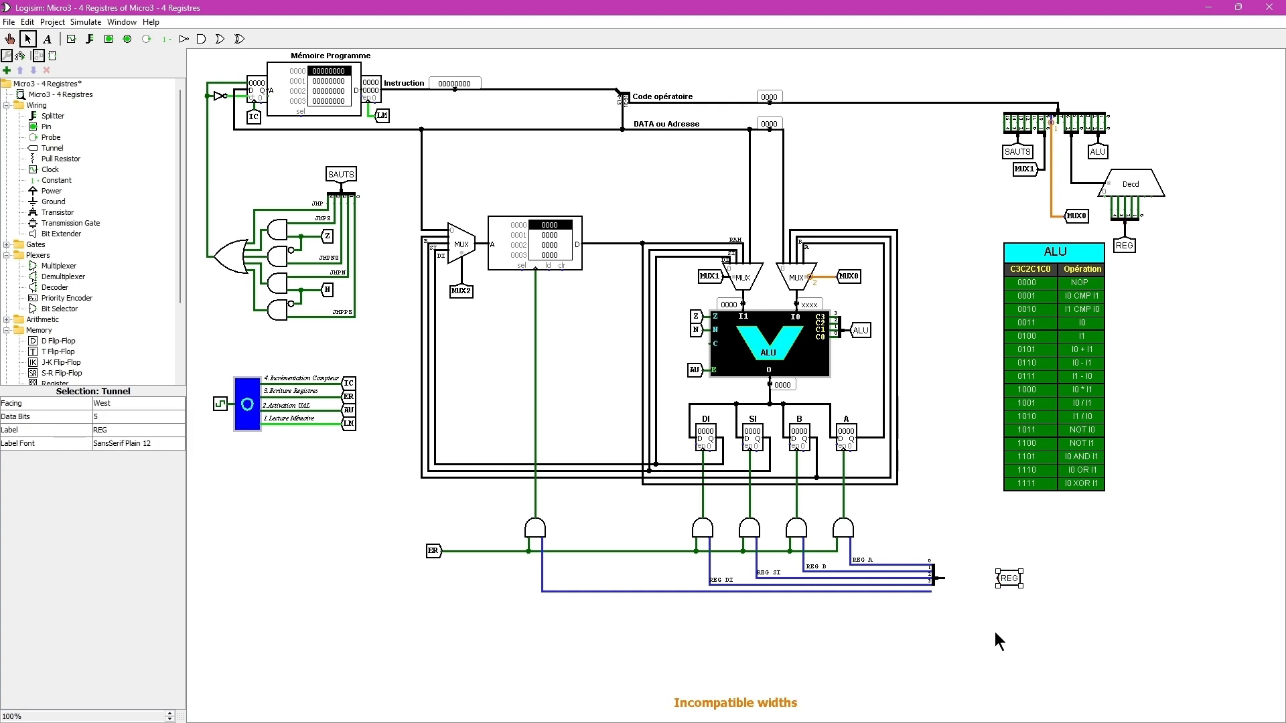
- Set the AND-gate splitter's fan out and bit width to 5, then reconnect the REG tunnel close to it
{"action": "left_click", "coordinate": [935, 578]}
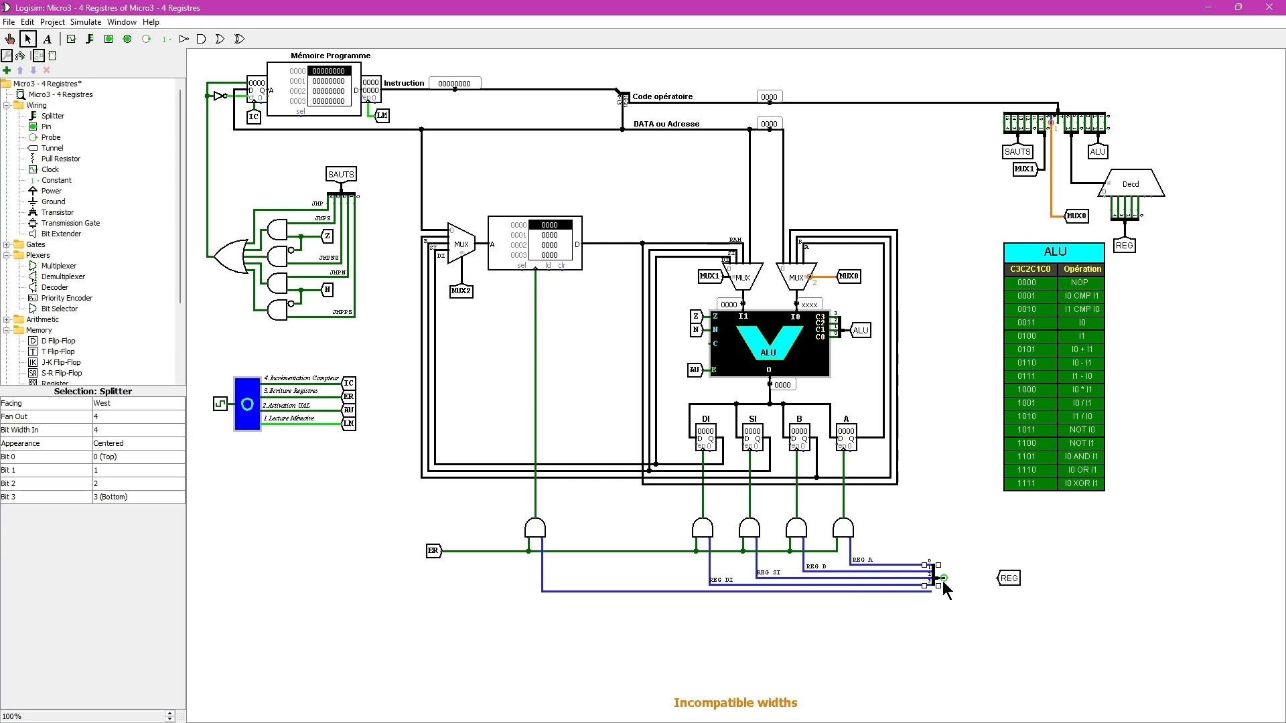
{"action": "left_click", "coordinate": [122, 416]}
{"action": "left_click", "coordinate": [115, 437]}
{"action": "left_click", "coordinate": [110, 429]}
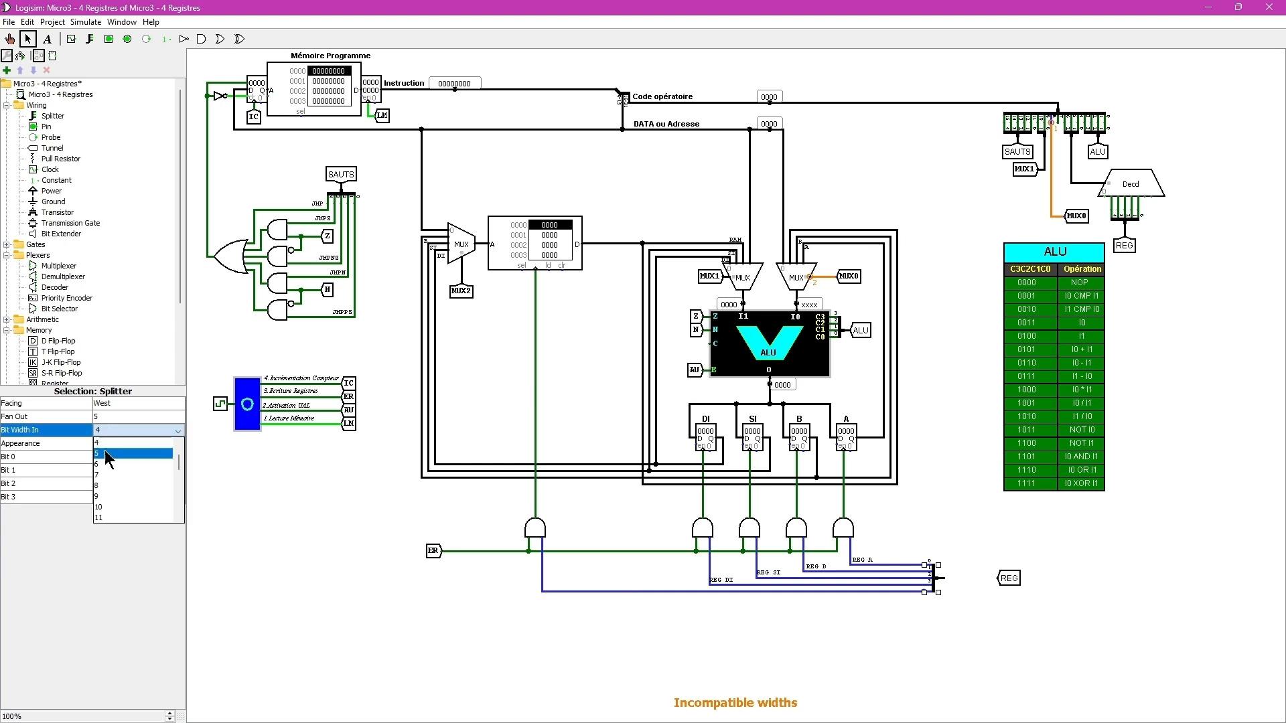
{"action": "left_click", "coordinate": [105, 455]}
{"action": "left_click", "coordinate": [931, 636]}
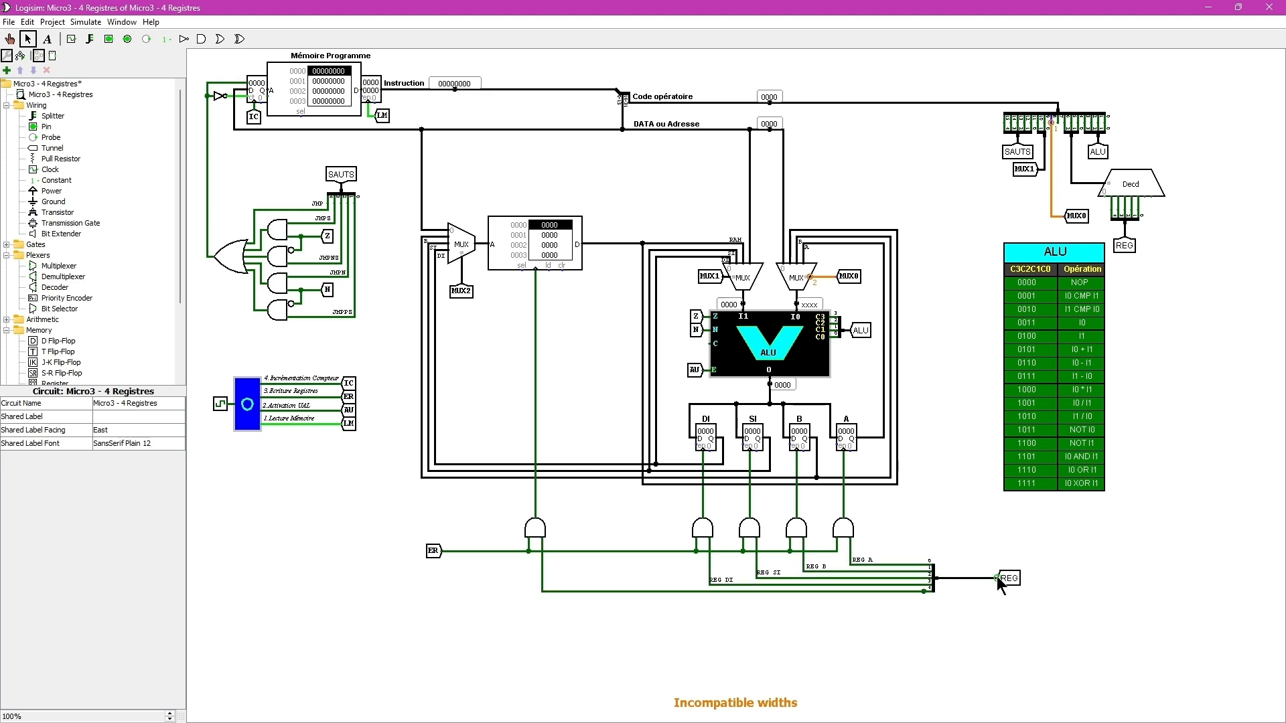
{"action": "left_click_drag", "start_coordinate": [1013, 580], "coordinate": [966, 579]}
- Rename the tunnel below the decoder to REG-RAM
{"action": "left_click", "coordinate": [1125, 246]}
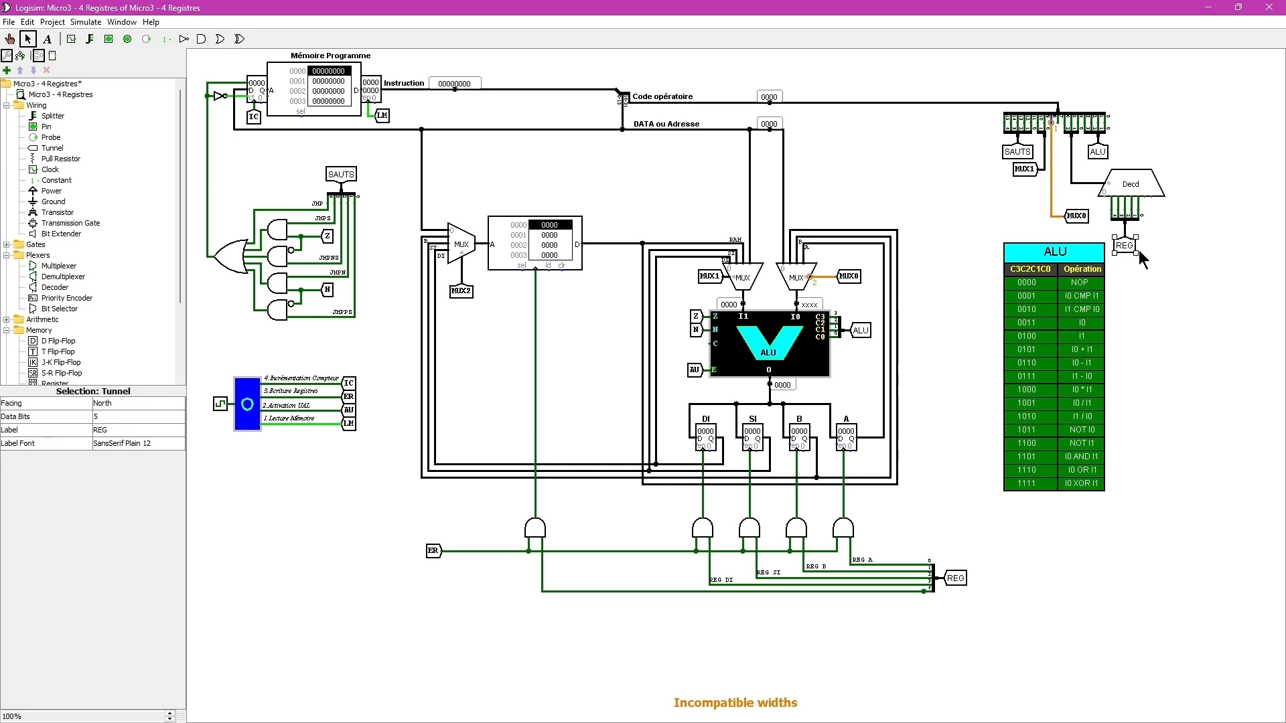
{"action": "left_click", "coordinate": [113, 429]}
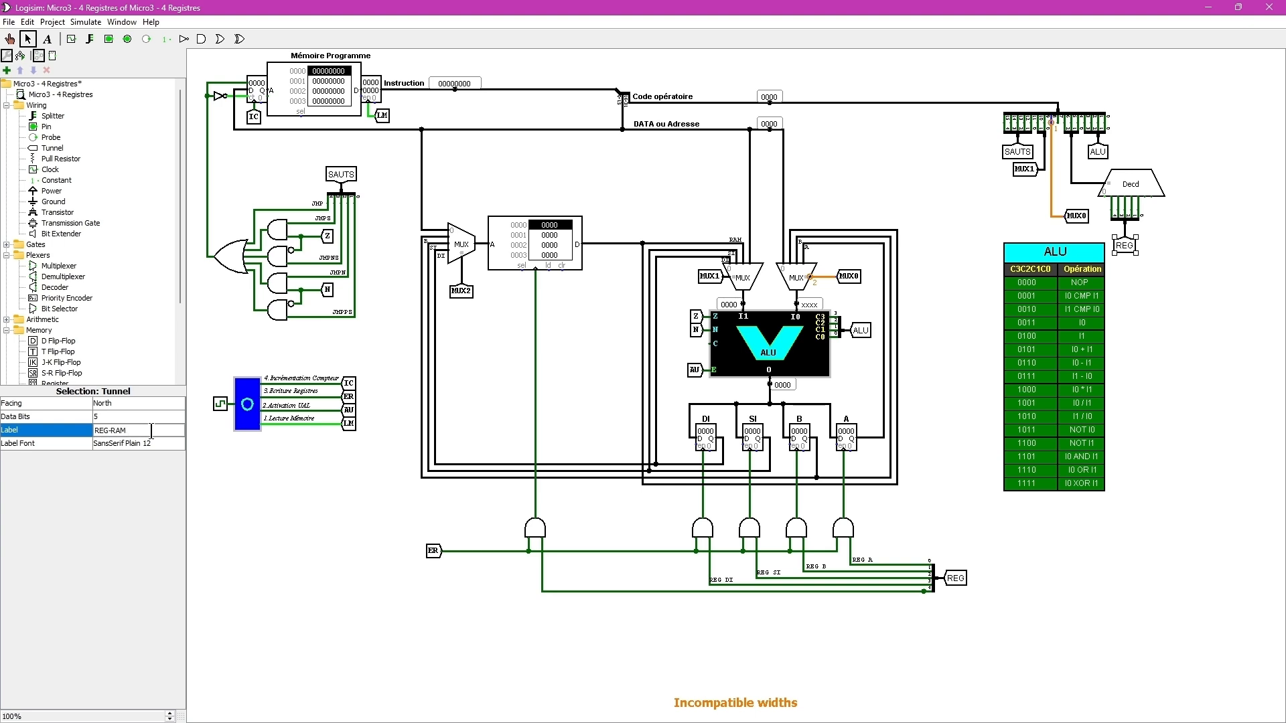
{"action": "left_click", "coordinate": [153, 439]}
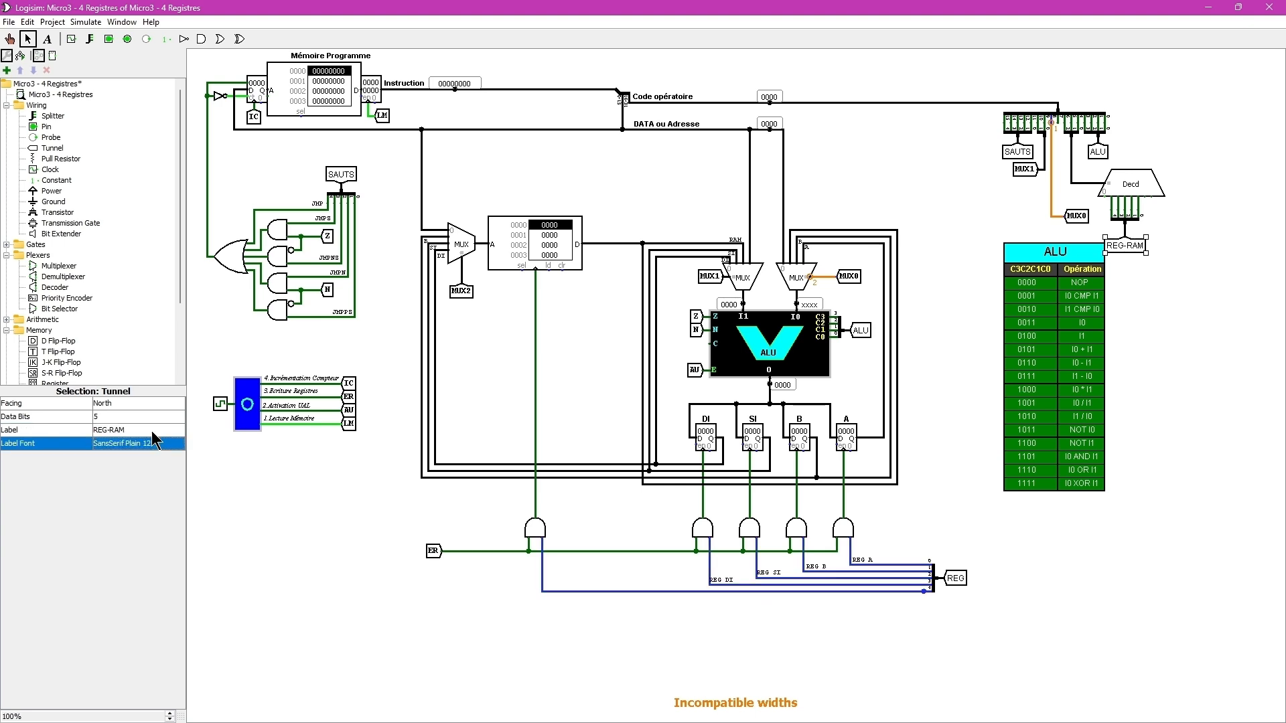
- Rename the tunnel at the AND-gate splitter to REG-RAM and shift the ALU operation table clear of the decoder's tunnel
{"action": "left_click", "coordinate": [957, 578]}
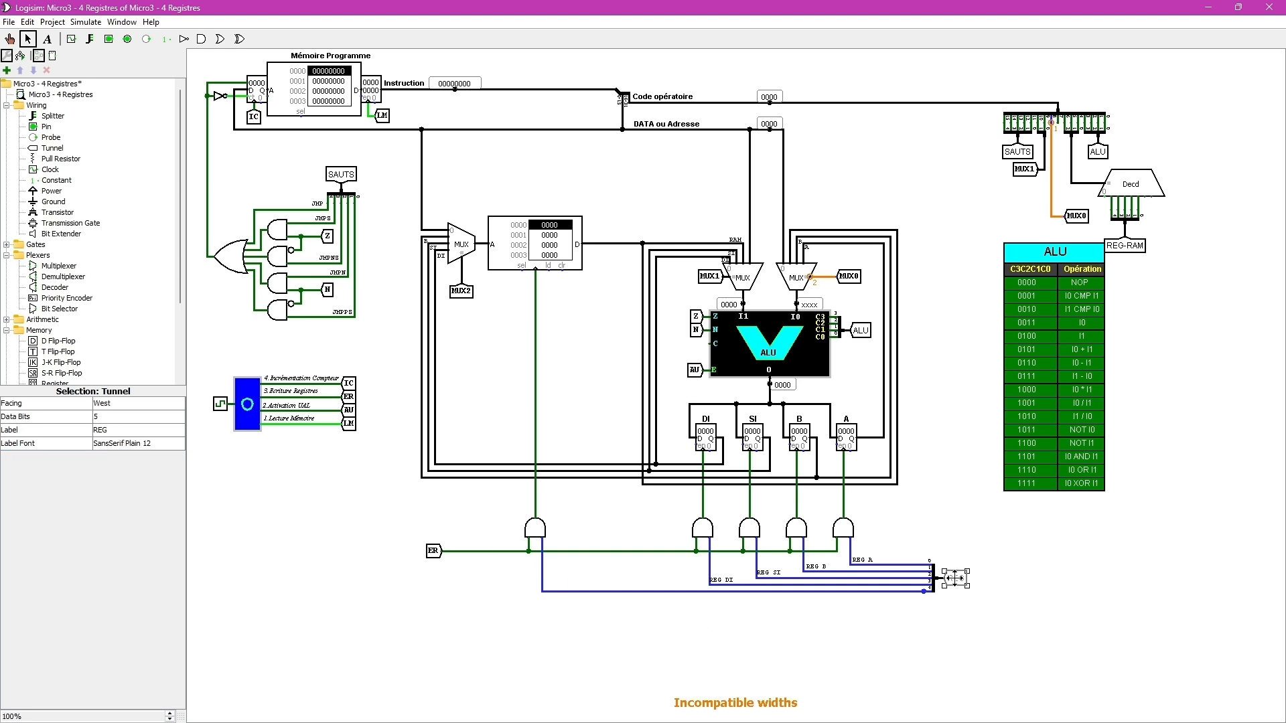
{"action": "left_click", "coordinate": [117, 429]}
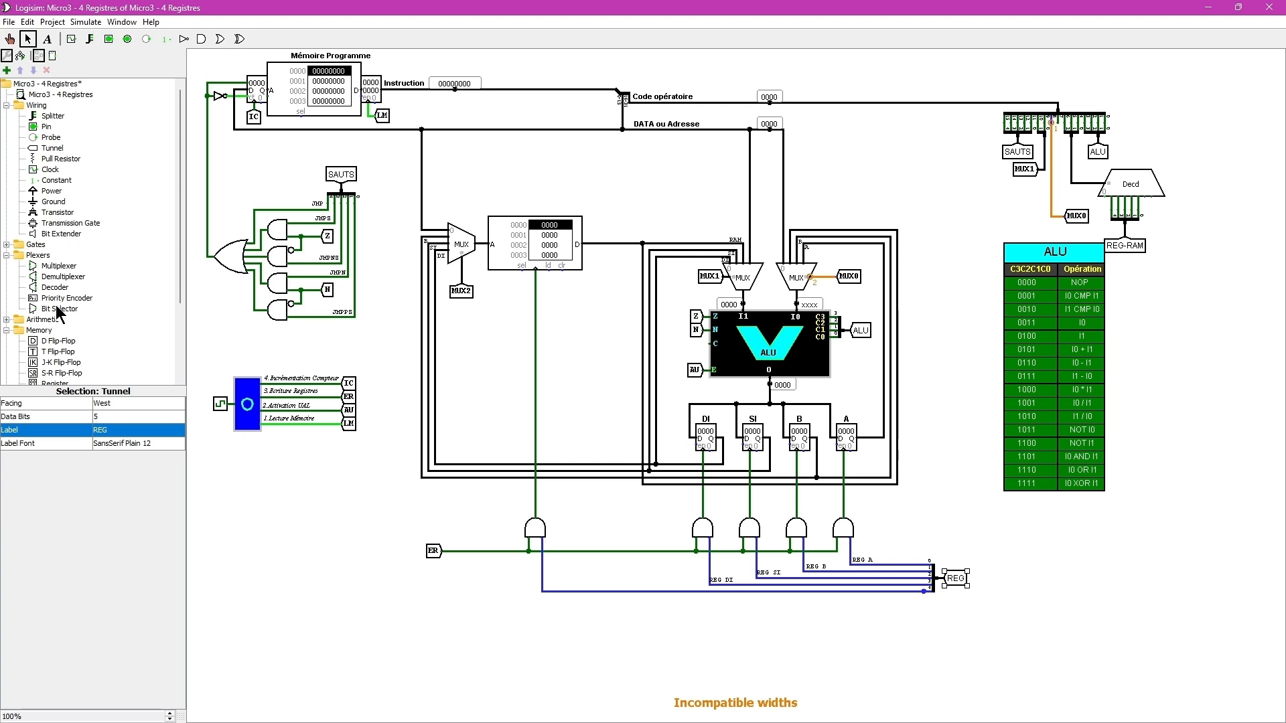
{"action": "left_click", "coordinate": [131, 430]}
{"action": "type", "text": "-RAM"}
{"action": "left_click", "coordinate": [158, 444]}
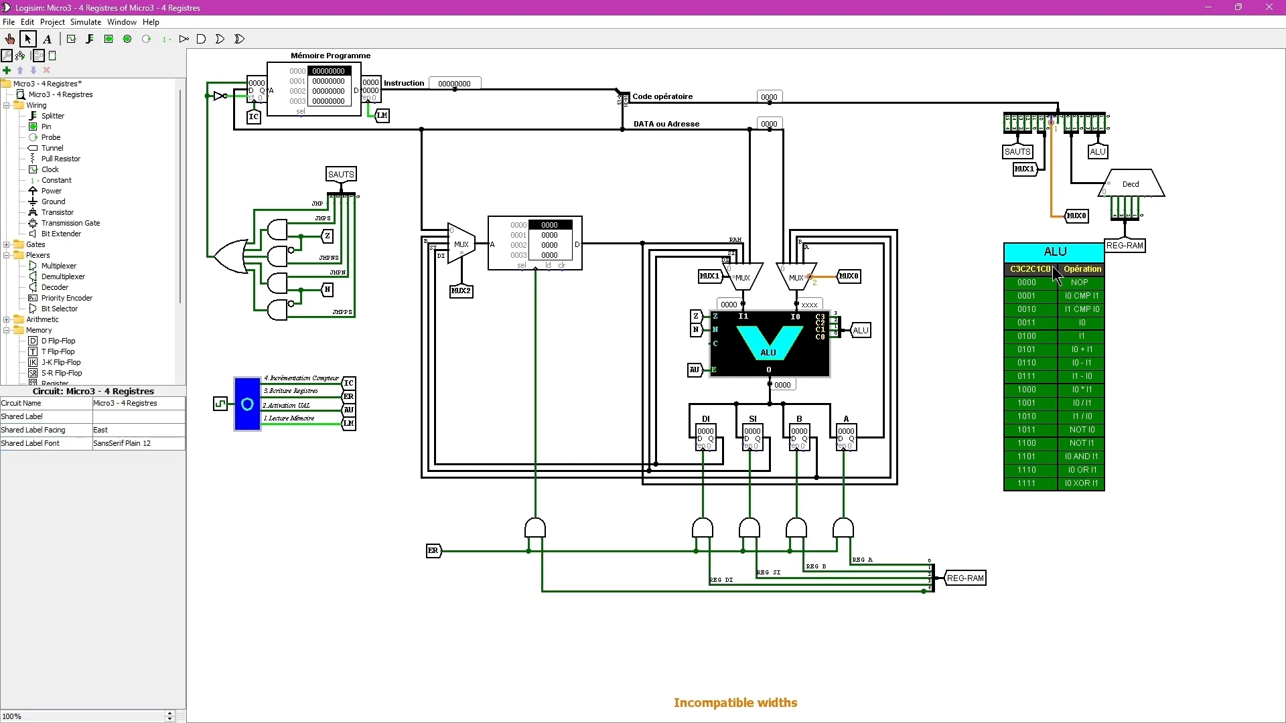
{"action": "left_click_drag", "start_coordinate": [1061, 250], "coordinate": [1034, 250]}
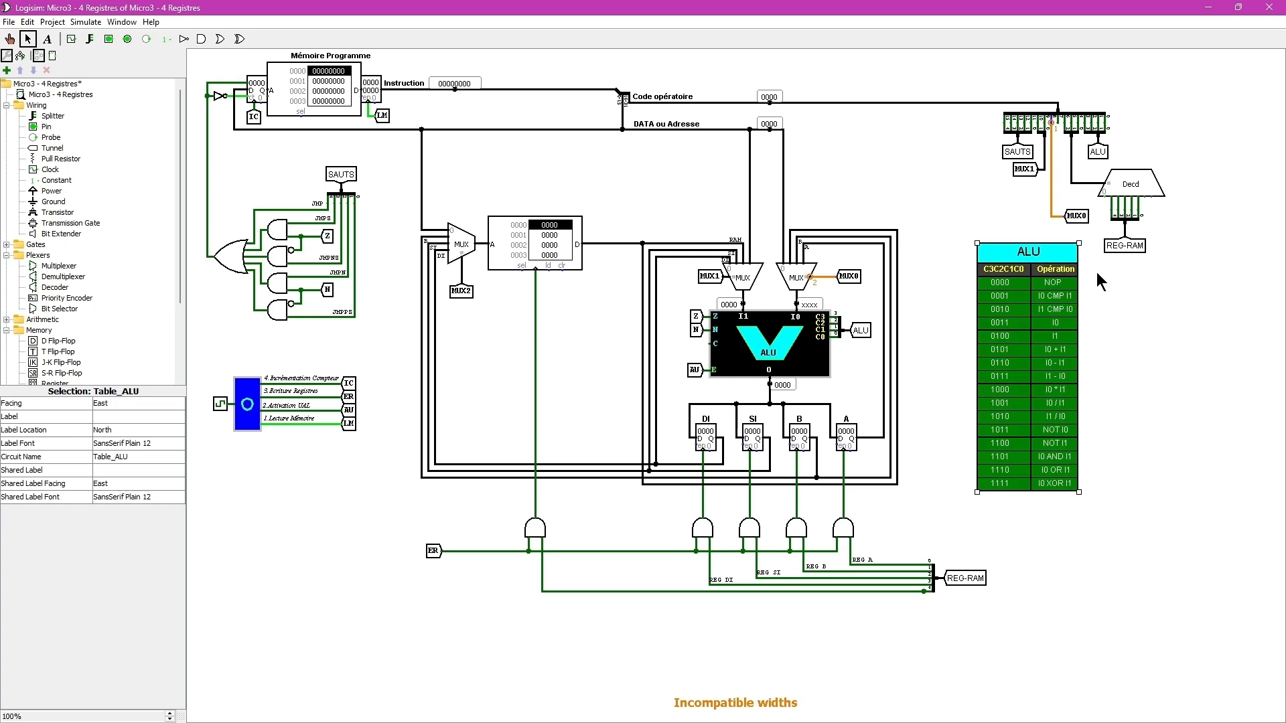
{"action": "left_click", "coordinate": [1193, 329]}
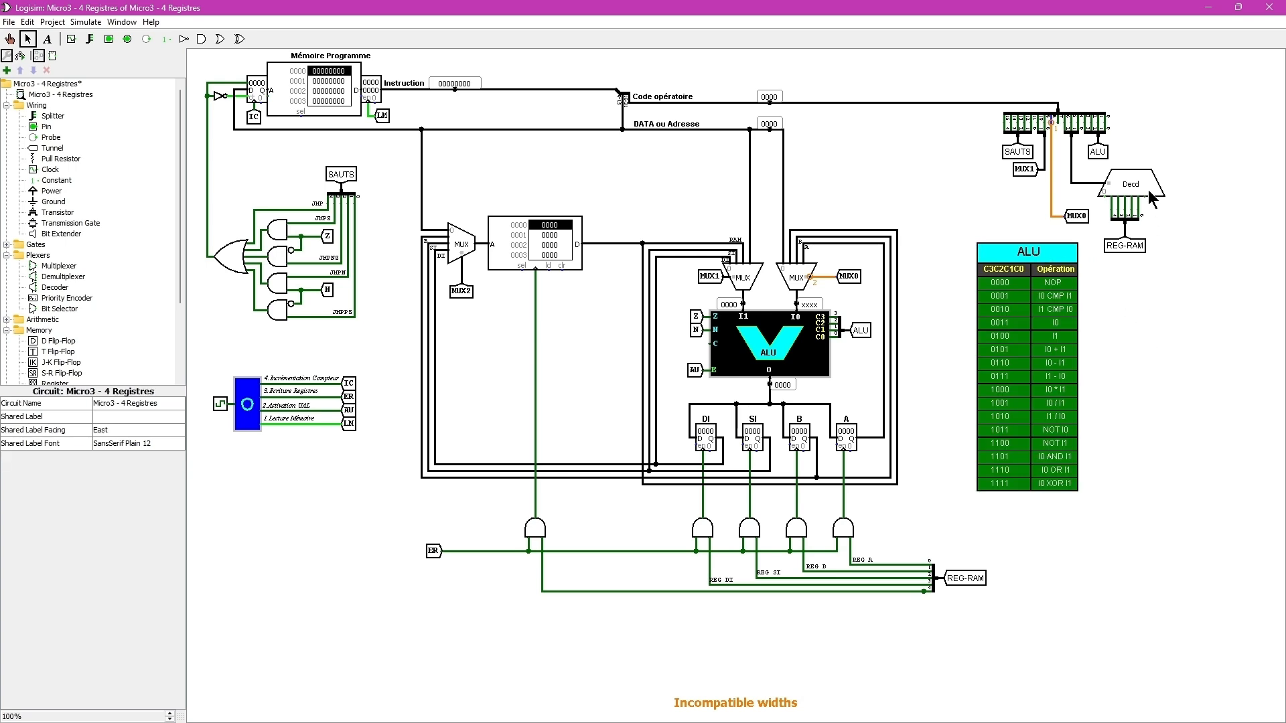
- Delete the vertical wire linking the opcode splitter to the MUX0 tunnel
{"action": "left_click_drag", "start_coordinate": [1053, 119], "coordinate": [1068, 215]}
{"action": "left_click", "coordinate": [1050, 142]}
{"action": "key", "text": "Delete"}
- Duplicate the two-bit splitter feeding MUX1, with its wire, and attach the copy to the opcode splitter's adjacent outputs
{"action": "left_click_drag", "start_coordinate": [1040, 168], "coordinate": [1047, 131]}
{"action": "left_click", "coordinate": [1043, 134]}
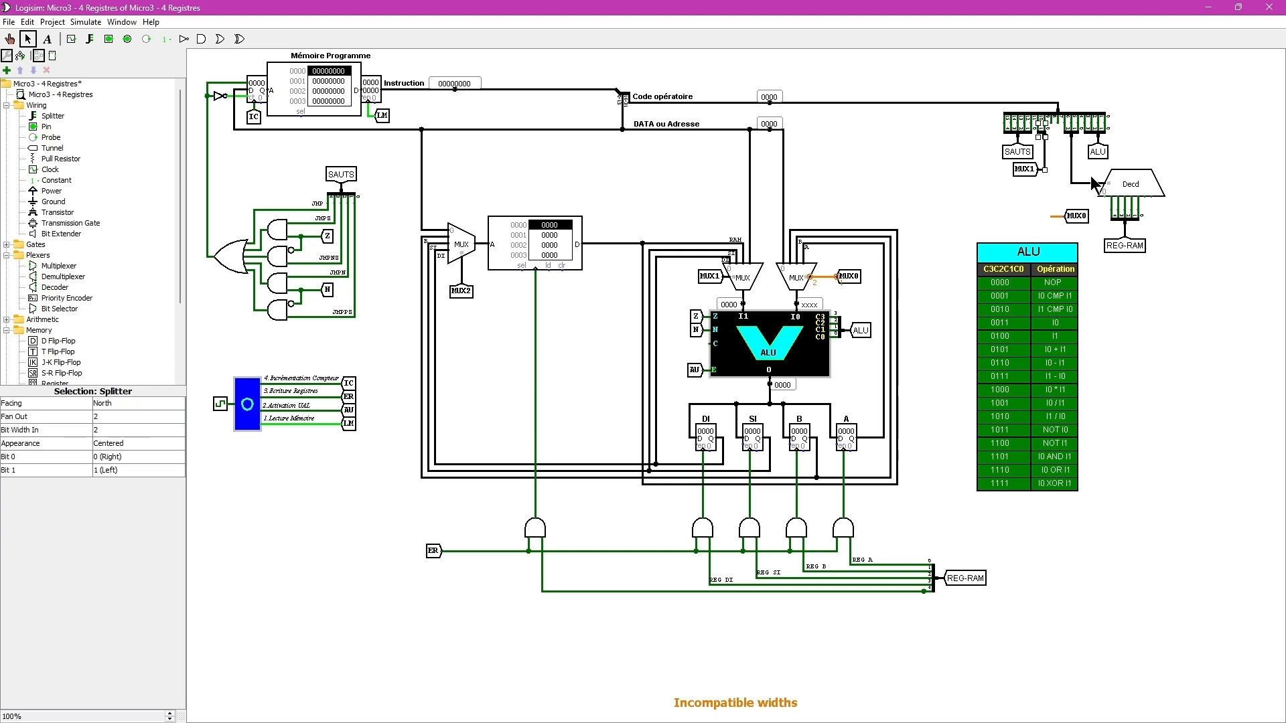
{"action": "key", "text": "ctrl+d"}
{"action": "left_click_drag", "start_coordinate": [1053, 144], "coordinate": [1058, 133]}
{"action": "left_click", "coordinate": [1040, 218]}
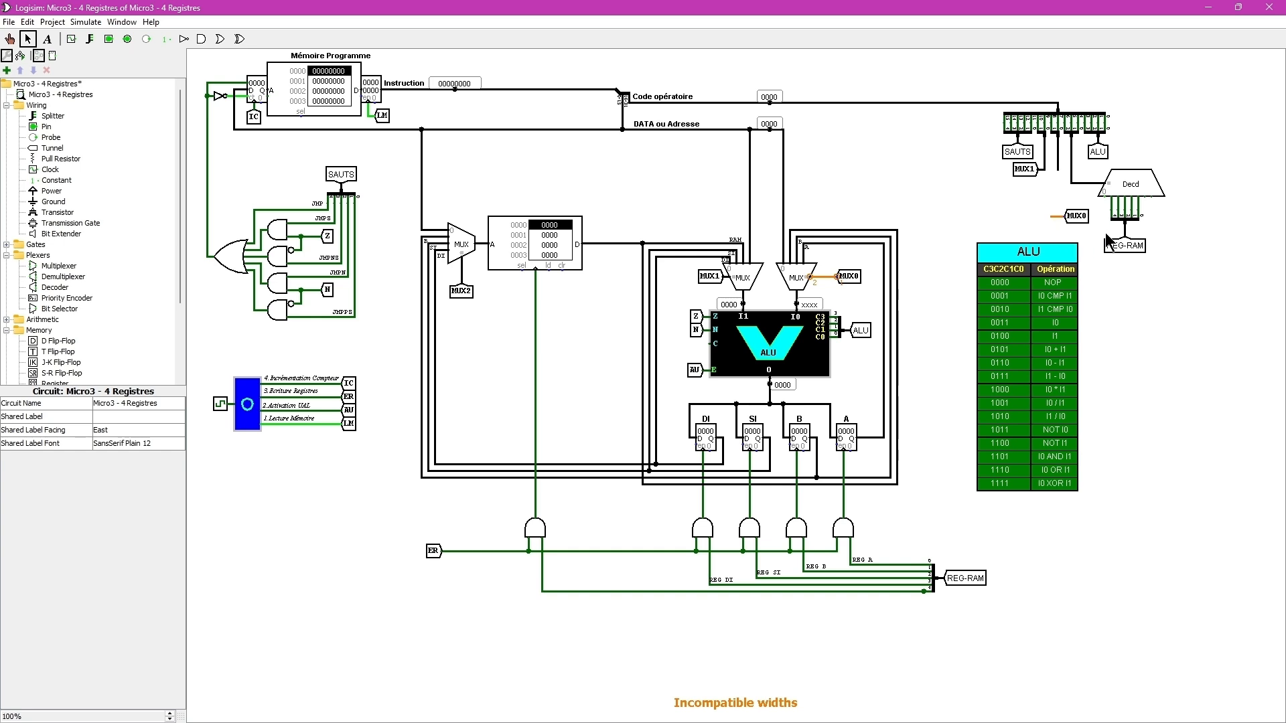
- Move the MUX0 tunnel up beside the decoder, delete its leftover wires and wire it to the duplicated two-bit splitter
{"action": "left_click", "coordinate": [1081, 220]}
{"action": "left_click_drag", "start_coordinate": [1081, 221], "coordinate": [1082, 197]}
{"action": "left_click", "coordinate": [1056, 217]}
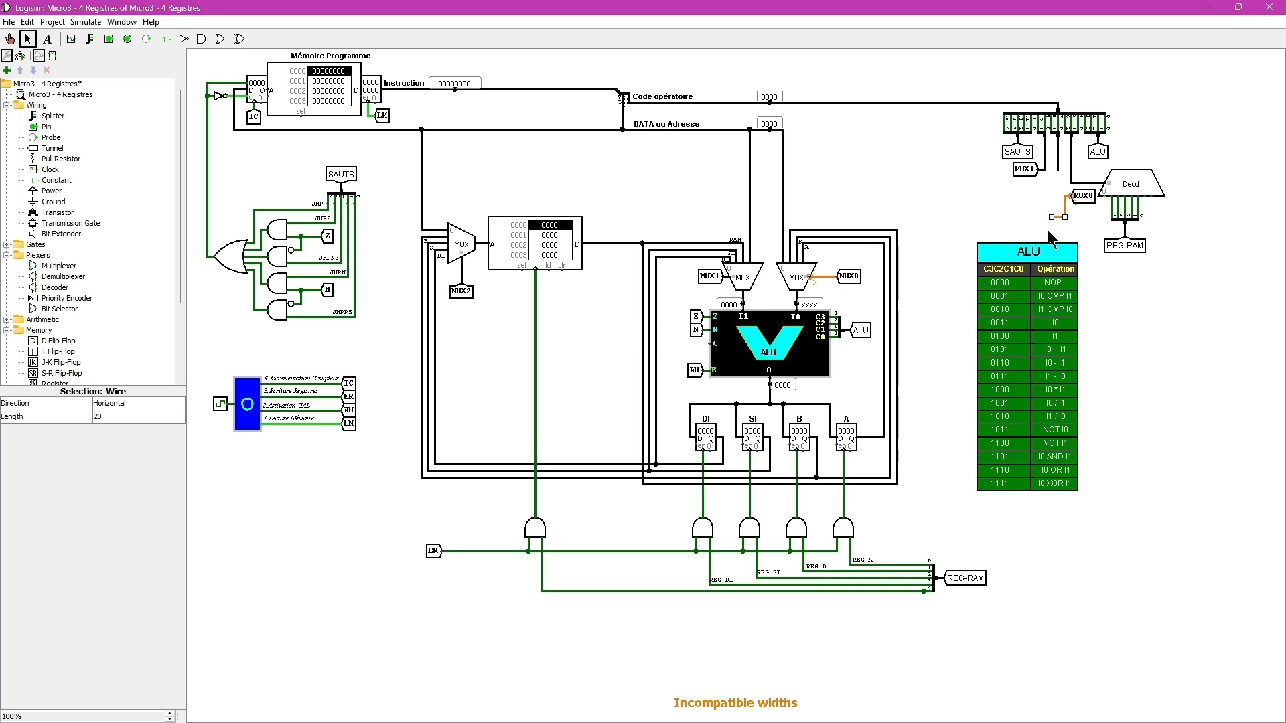
{"action": "left_click", "coordinate": [1048, 231]}
{"action": "left_click", "coordinate": [1065, 204]}
{"action": "key", "text": "Delete"}
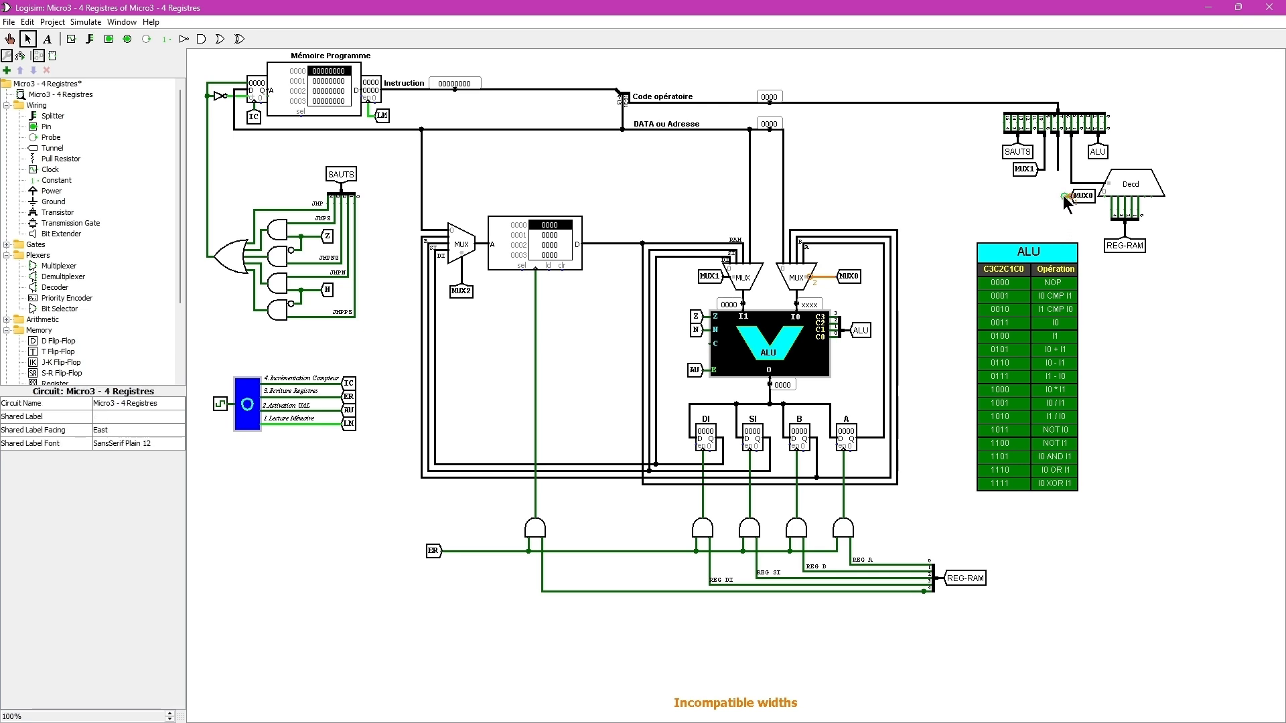
{"action": "left_click_drag", "start_coordinate": [1061, 198], "coordinate": [1058, 167]}
- Set the data bits of both MUX0 tunnels, near the decoder and at the ALU multiplexer, to 2
{"action": "left_click", "coordinate": [1076, 201]}
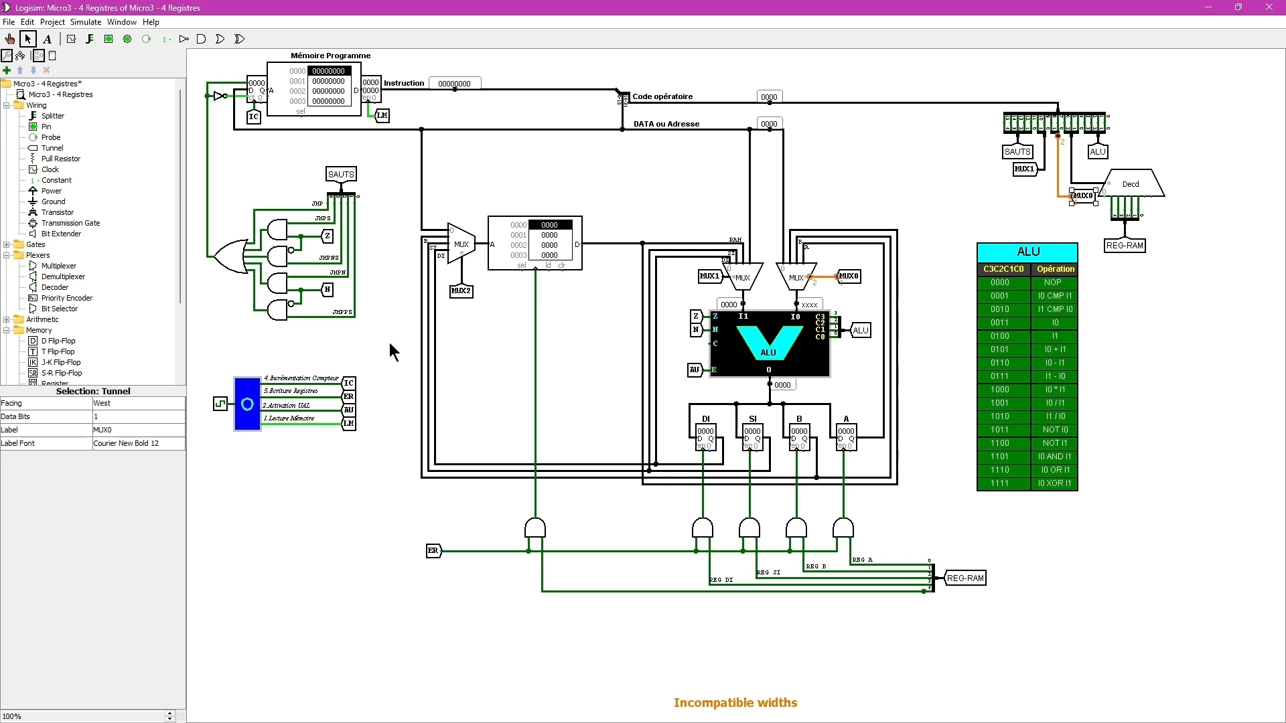
{"action": "left_click", "coordinate": [119, 417]}
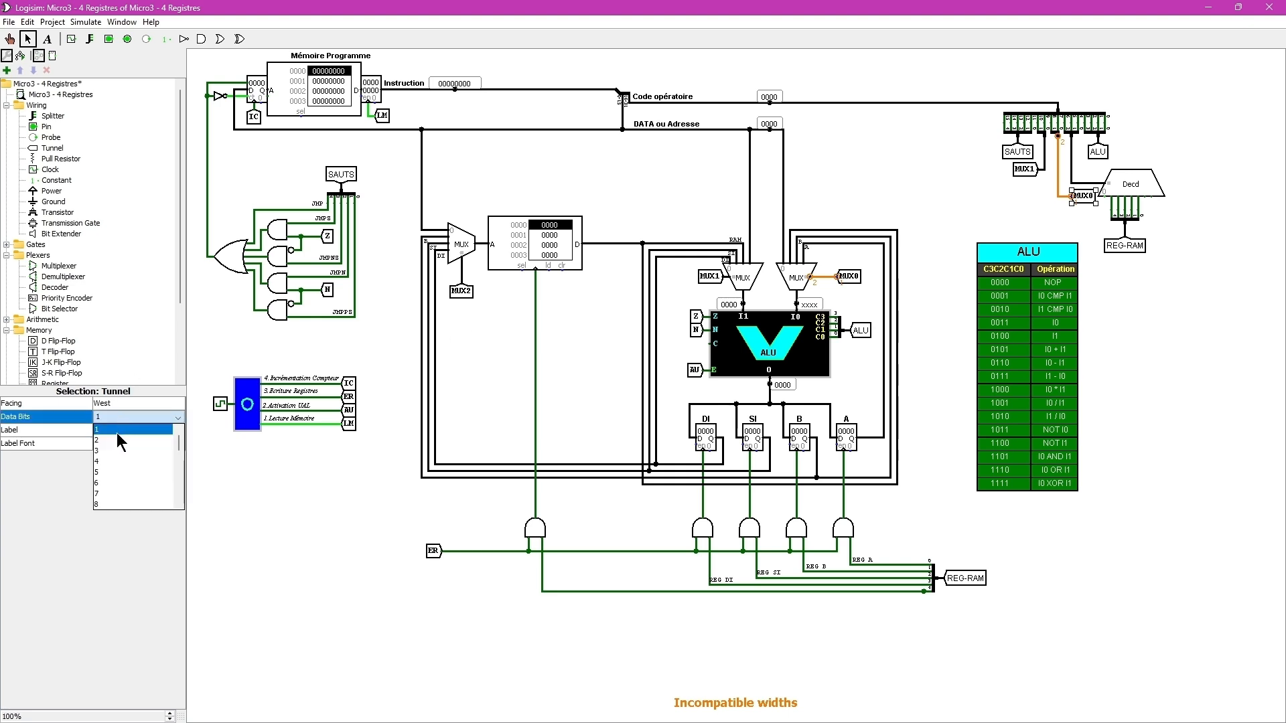
{"action": "left_click", "coordinate": [114, 439]}
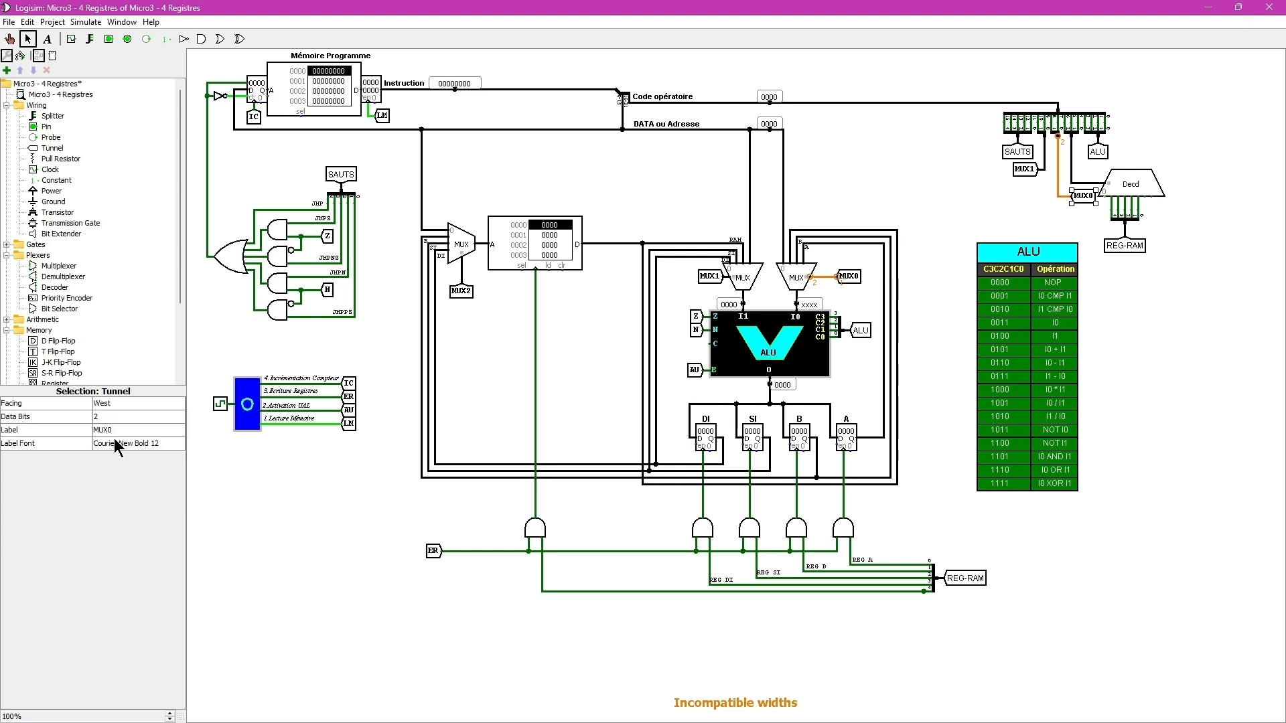
{"action": "left_click", "coordinate": [849, 276]}
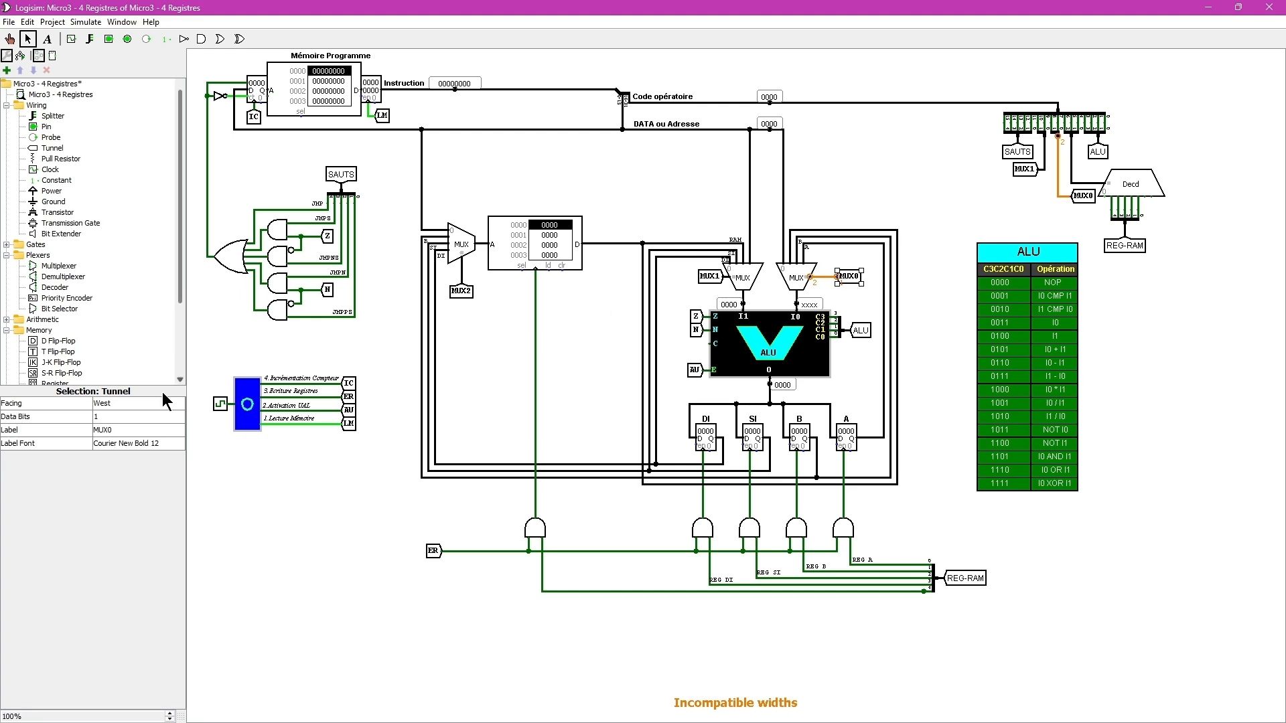
{"action": "left_click", "coordinate": [123, 415]}
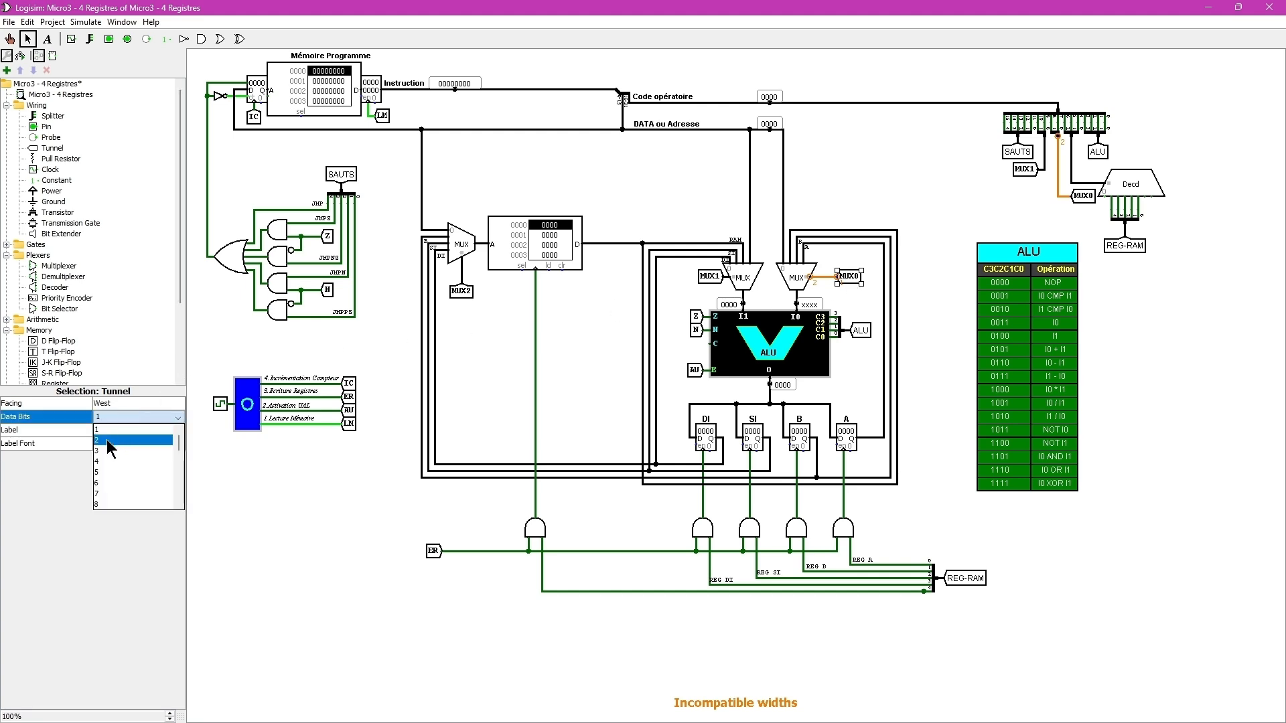
{"action": "left_click", "coordinate": [107, 439]}
{"action": "left_click", "coordinate": [1162, 387]}
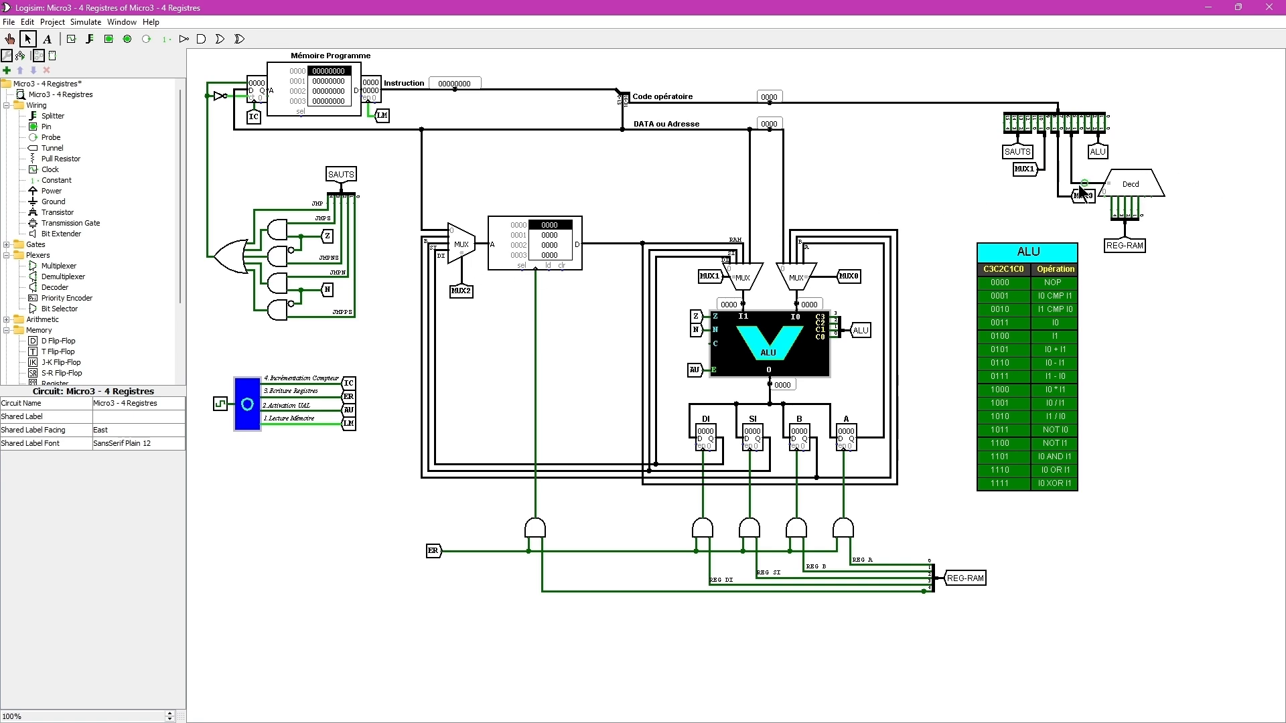
- Move the SAUTS tunnel and its five-bit splitter away from the opcode splitter into free space
{"action": "left_click", "coordinate": [1018, 158]}
{"action": "left_click_drag", "start_coordinate": [1017, 158], "coordinate": [859, 158]}
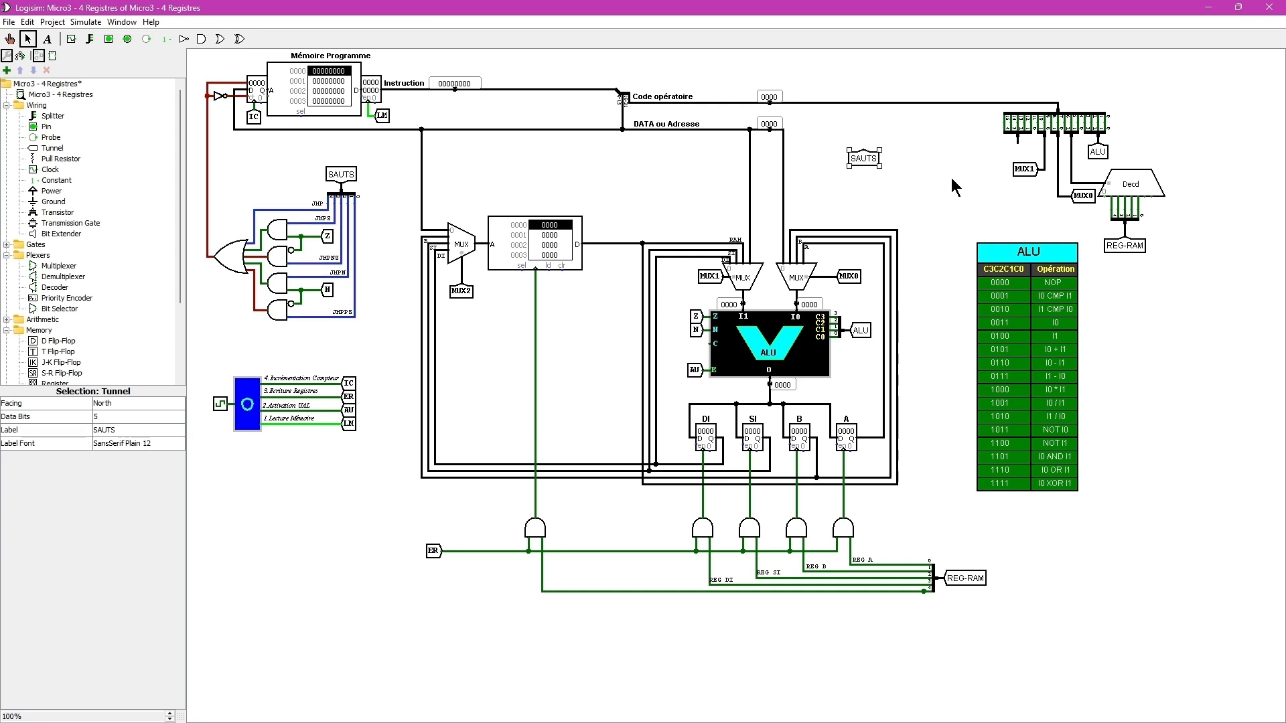
{"action": "left_click", "coordinate": [1018, 131]}
{"action": "left_click_drag", "start_coordinate": [1018, 131], "coordinate": [909, 139]}
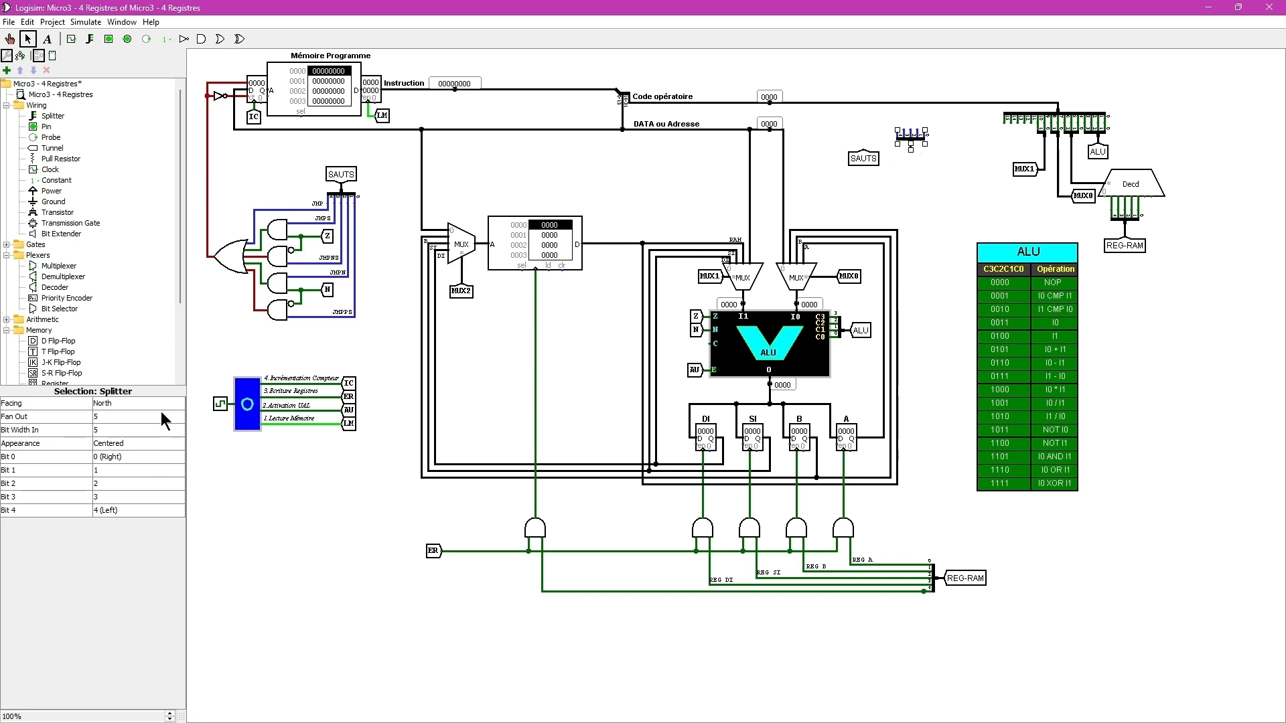
- Set the detached SAUTS splitter's fan out and bit width to 3
{"action": "left_click", "coordinate": [110, 414]}
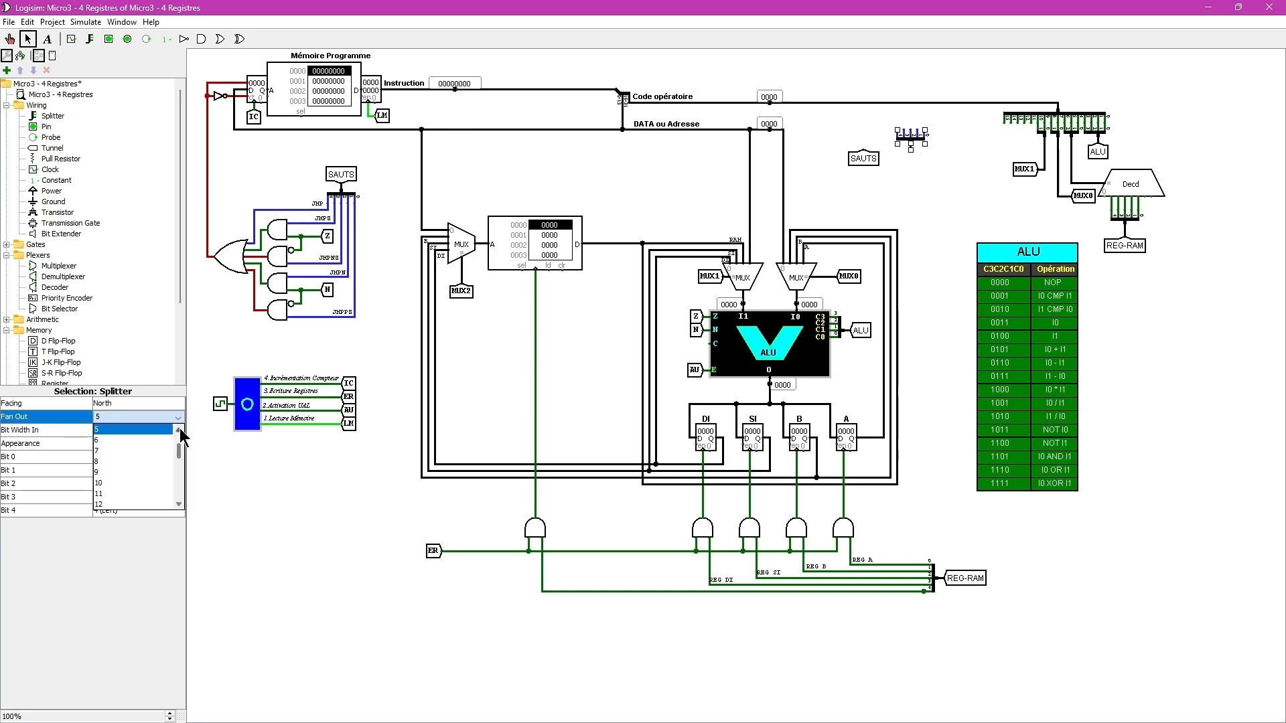
{"action": "scroll", "coordinate": [184, 436], "scroll_direction": "up", "scroll_amount": 2}
{"action": "left_click", "coordinate": [127, 436]}
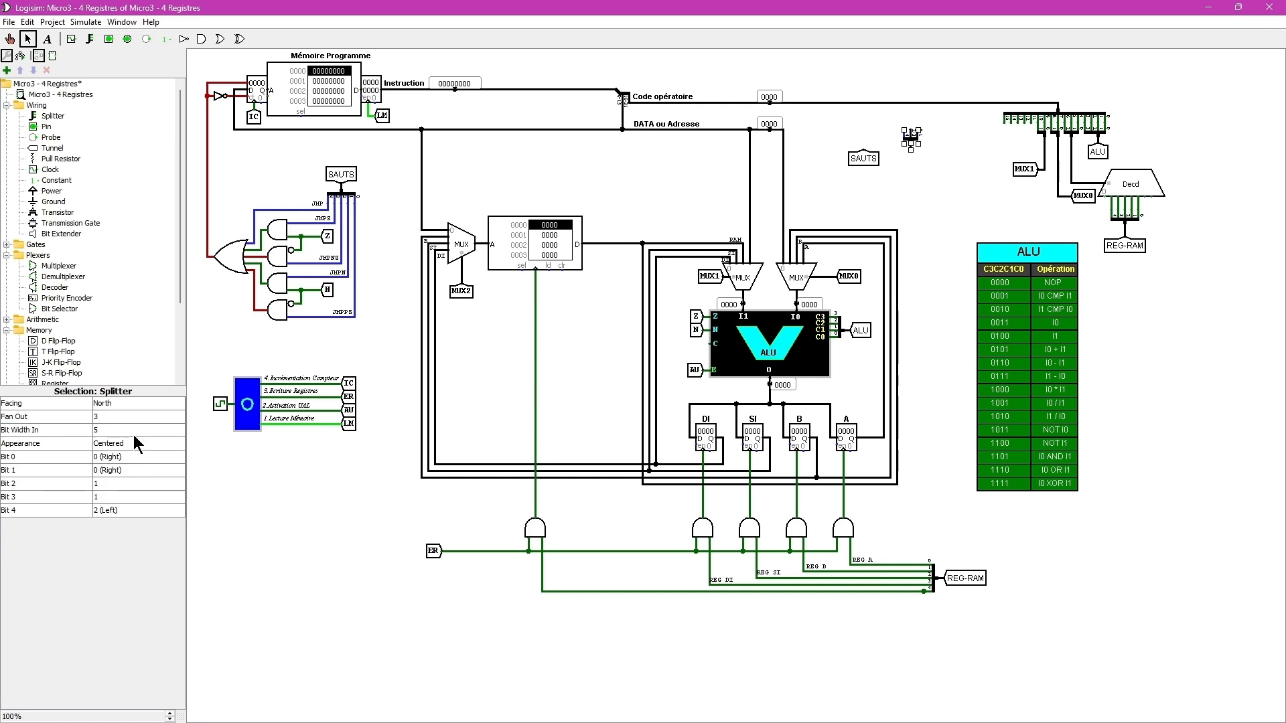
{"action": "left_click", "coordinate": [177, 429]}
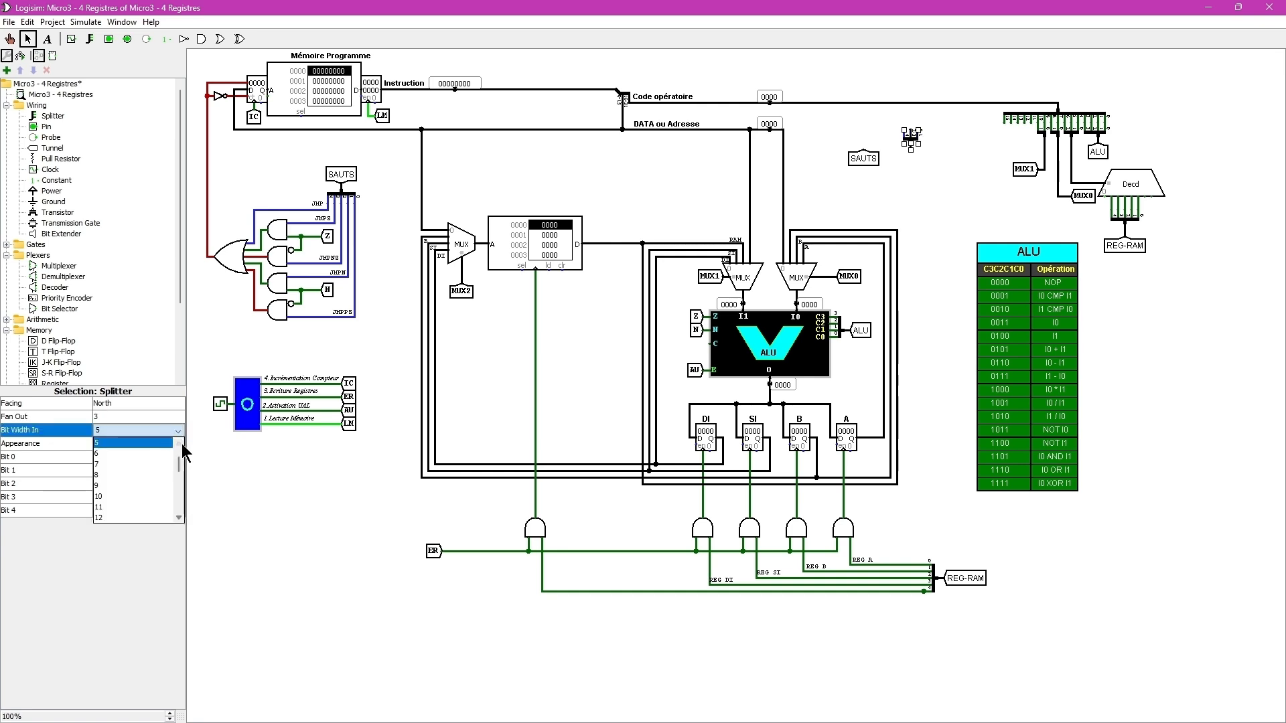
{"action": "scroll", "coordinate": [178, 441], "scroll_direction": "up", "scroll_amount": 3}
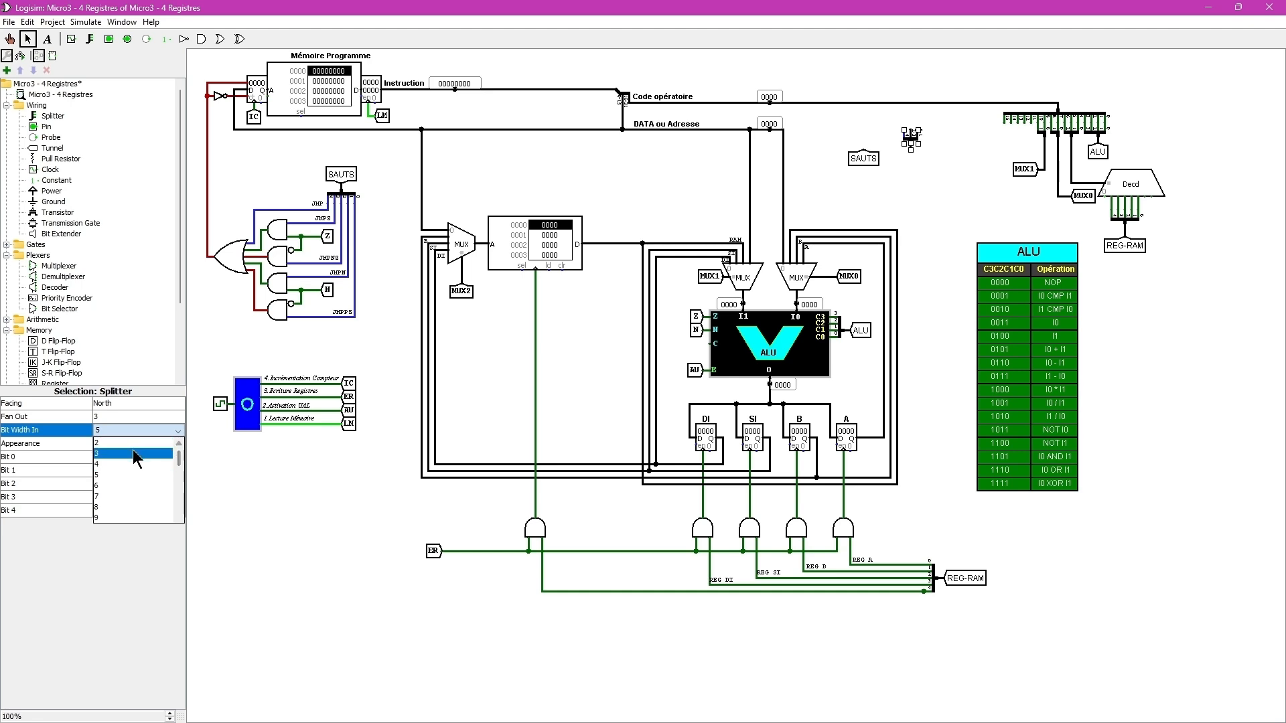
{"action": "left_click", "coordinate": [133, 453]}
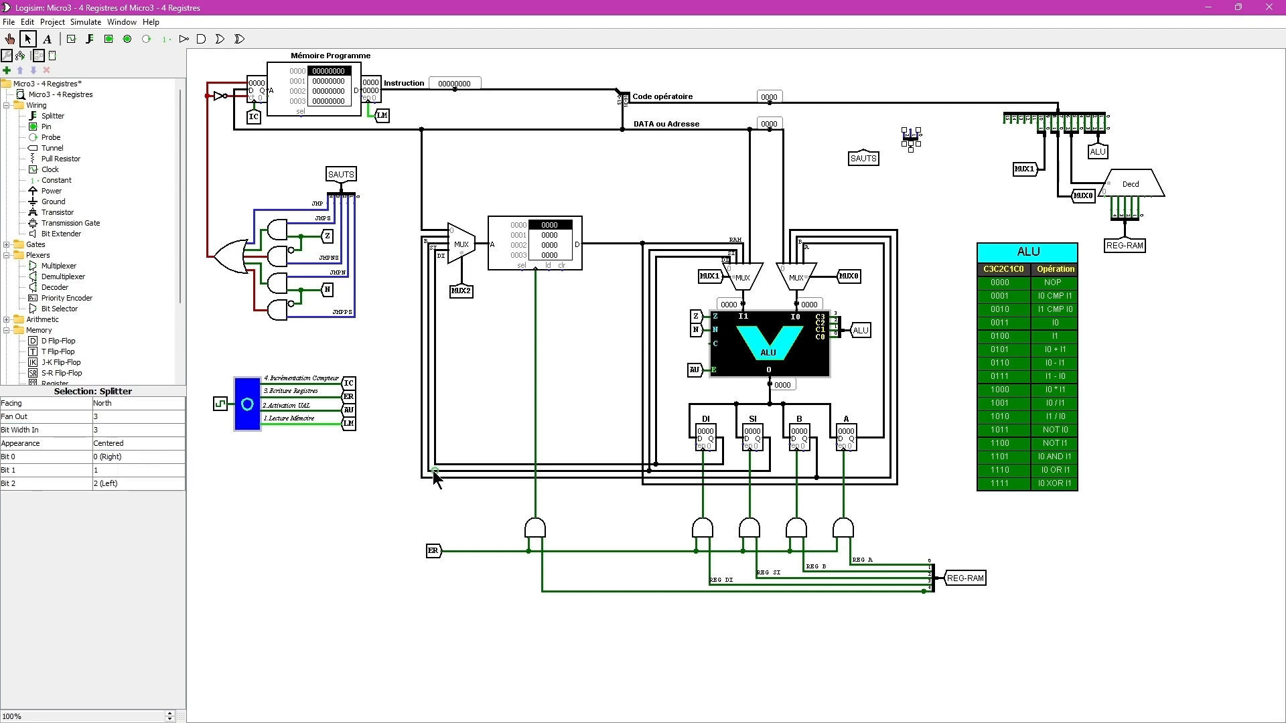
- Duplicate the decoder, set its select location to Top/Right and place it beside the detached three-bit splitter
{"action": "left_click", "coordinate": [941, 194]}
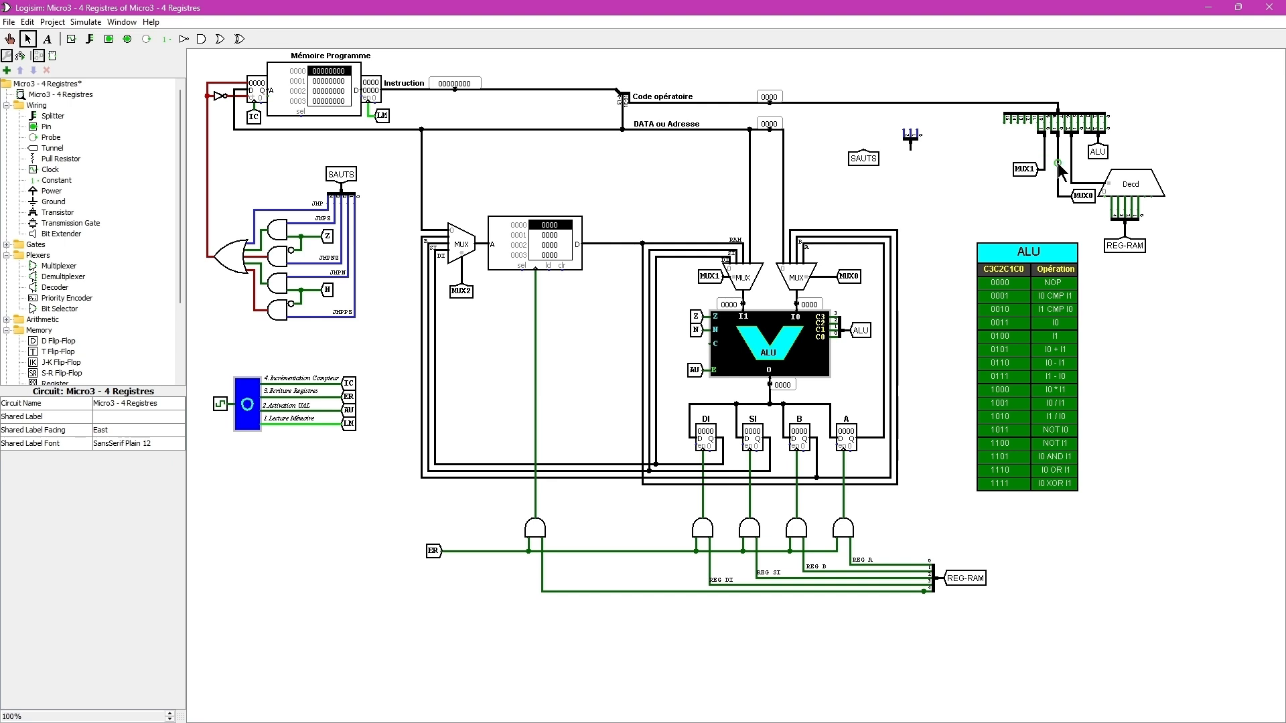
{"action": "left_click", "coordinate": [1150, 183]}
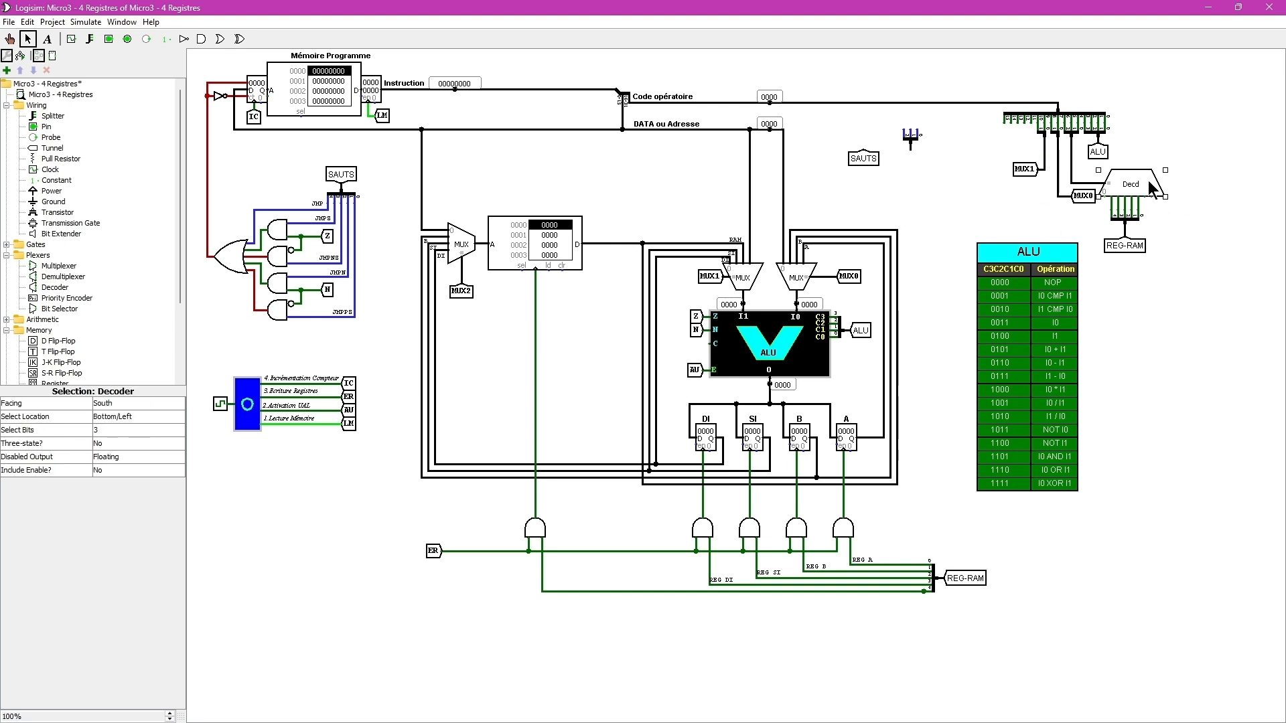
{"action": "left_click_drag", "start_coordinate": [1146, 188], "coordinate": [993, 152]}
{"action": "left_click", "coordinate": [124, 417]}
{"action": "left_click", "coordinate": [118, 442]}
{"action": "mouse_move", "coordinate": [944, 143]}
{"action": "left_mouse_down"}
{"action": "mouse_move", "coordinate": [992, 140]}
{"action": "mouse_move", "coordinate": [975, 138]}
{"action": "left_mouse_up"}
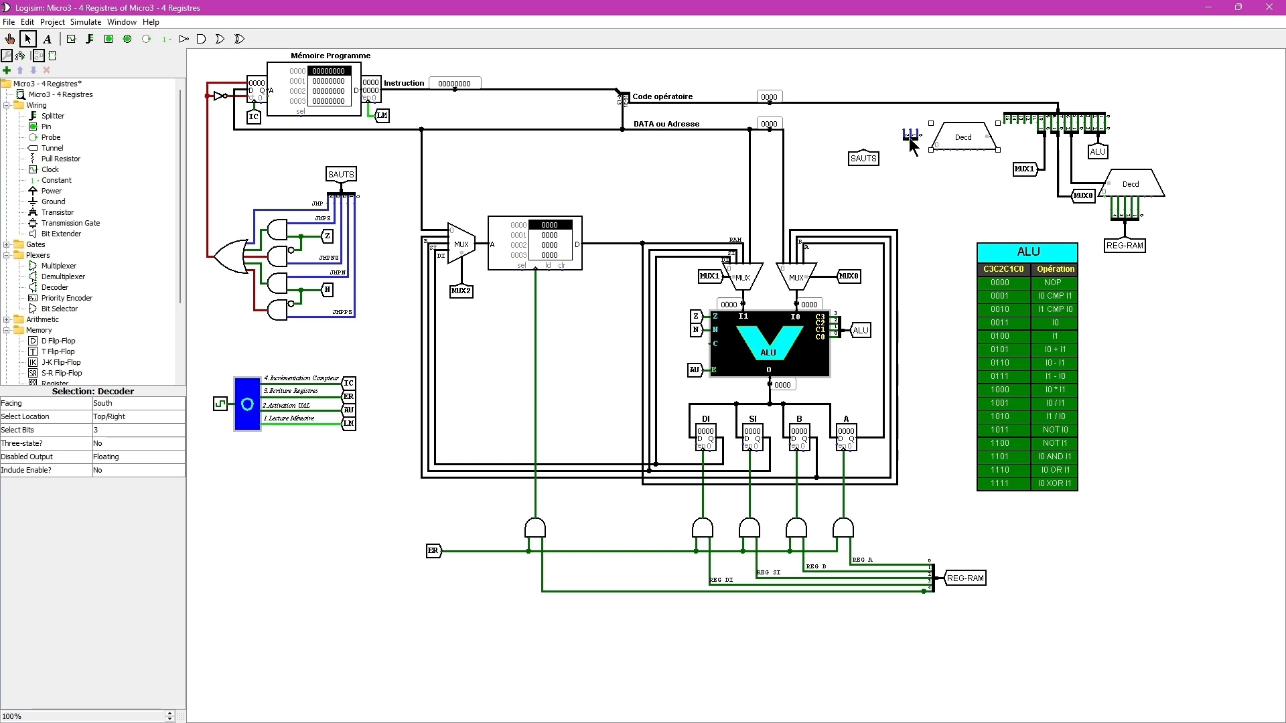
- Set the detached three-bit splitter's appearance to Right-handed
{"action": "left_click", "coordinate": [910, 139]}
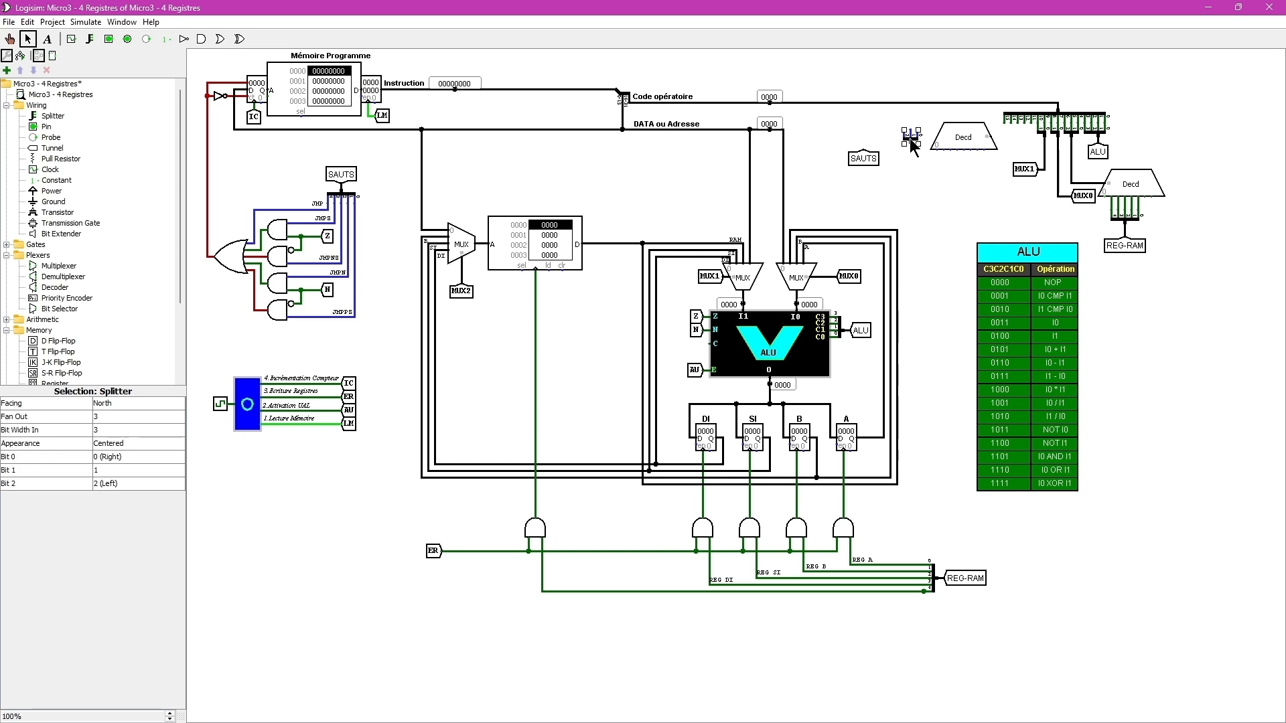
{"action": "left_click", "coordinate": [139, 443]}
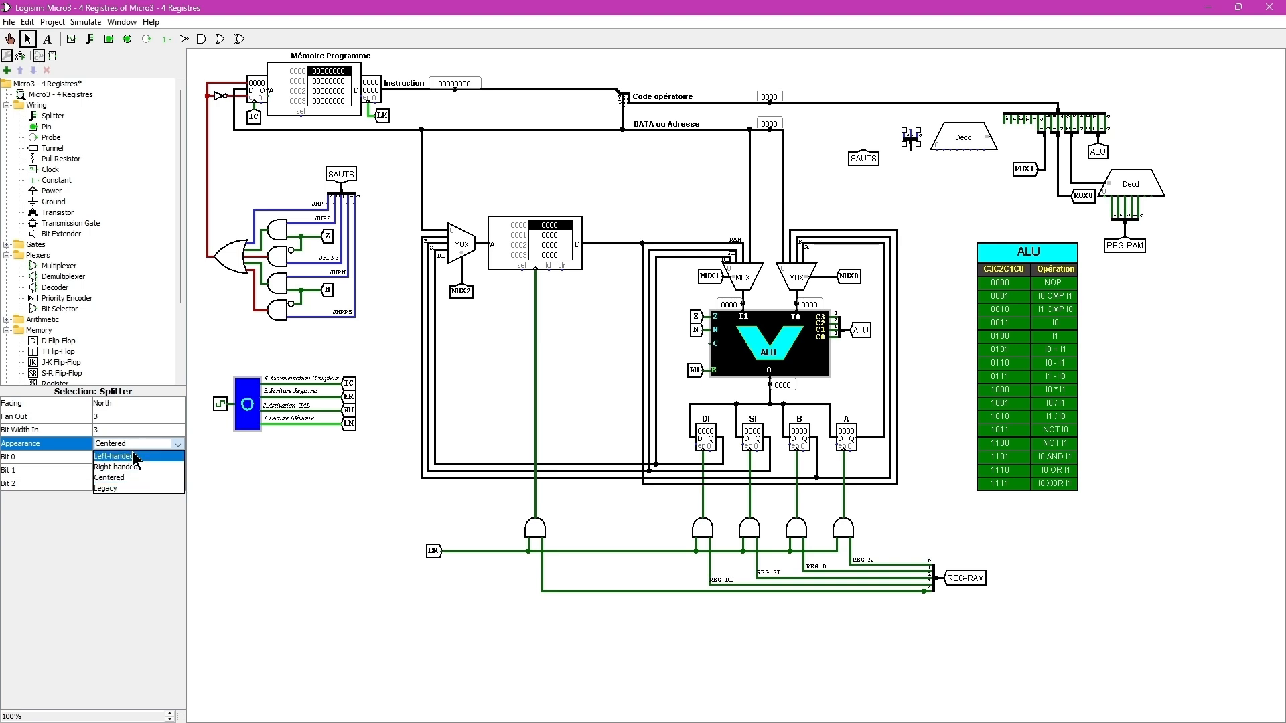
{"action": "left_click", "coordinate": [132, 455]}
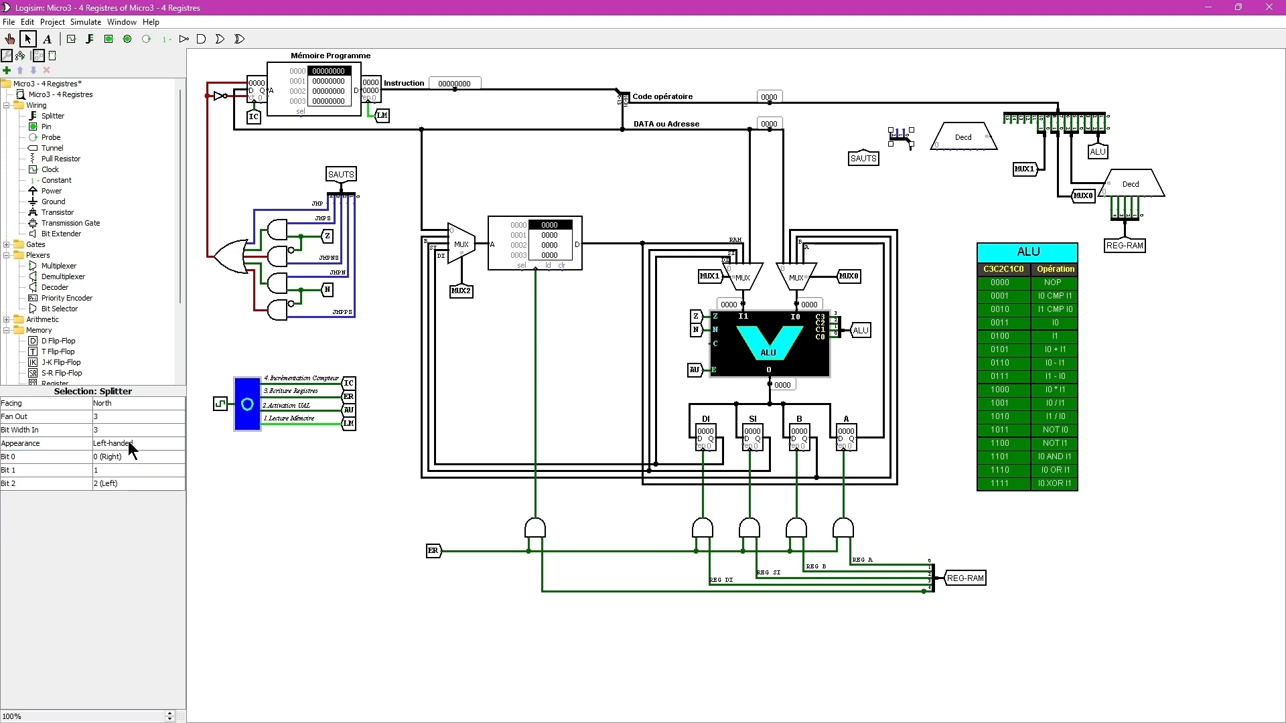
{"action": "left_click", "coordinate": [131, 444]}
{"action": "left_click", "coordinate": [134, 469]}
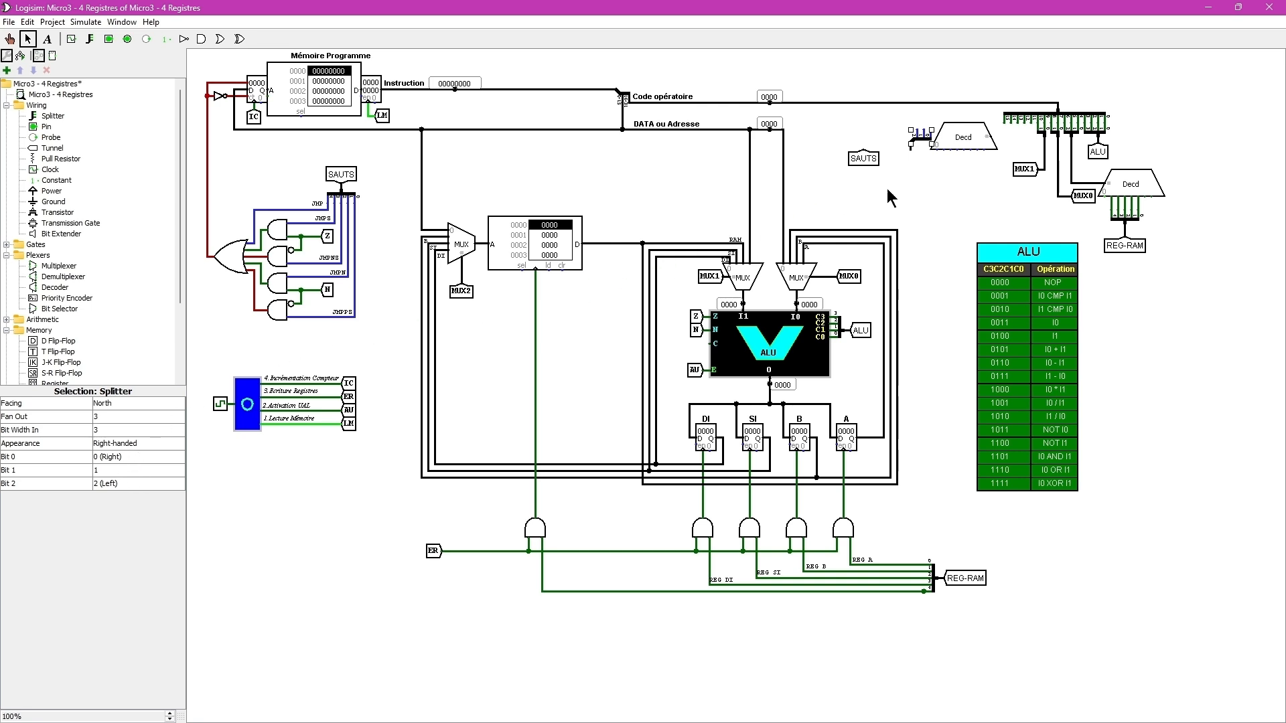
- Delete the splitter's leftover wire, reposition the new decoder and connect the three-bit splitter between the opcode splitter and the decoder's select input
{"action": "left_click", "coordinate": [907, 168]}
{"action": "left_click", "coordinate": [923, 138]}
{"action": "left_click_drag", "start_coordinate": [917, 134], "coordinate": [970, 181]}
{"action": "left_click", "coordinate": [911, 148]}
{"action": "key", "text": "Delete"}
{"action": "left_click_drag", "start_coordinate": [971, 139], "coordinate": [946, 139]}
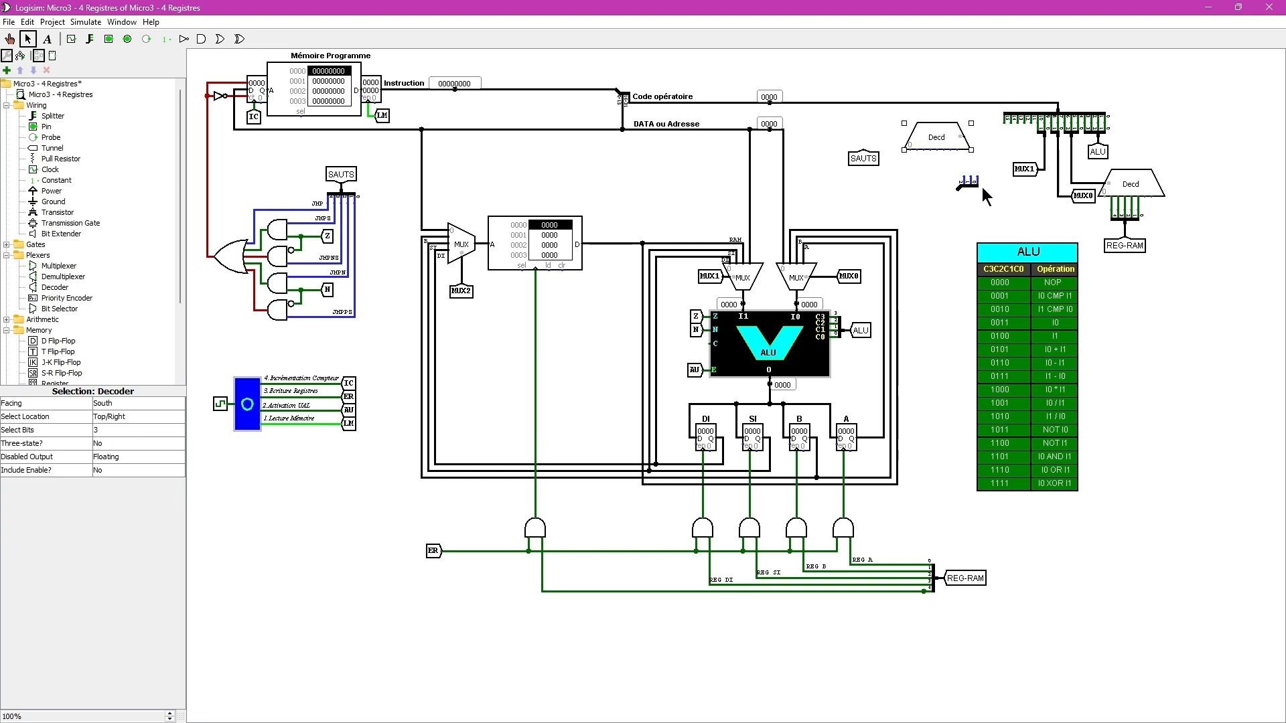
{"action": "mouse_move", "coordinate": [965, 183]}
{"action": "left_mouse_down"}
{"action": "mouse_move", "coordinate": [1006, 136]}
{"action": "mouse_move", "coordinate": [963, 138]}
{"action": "left_mouse_up"}
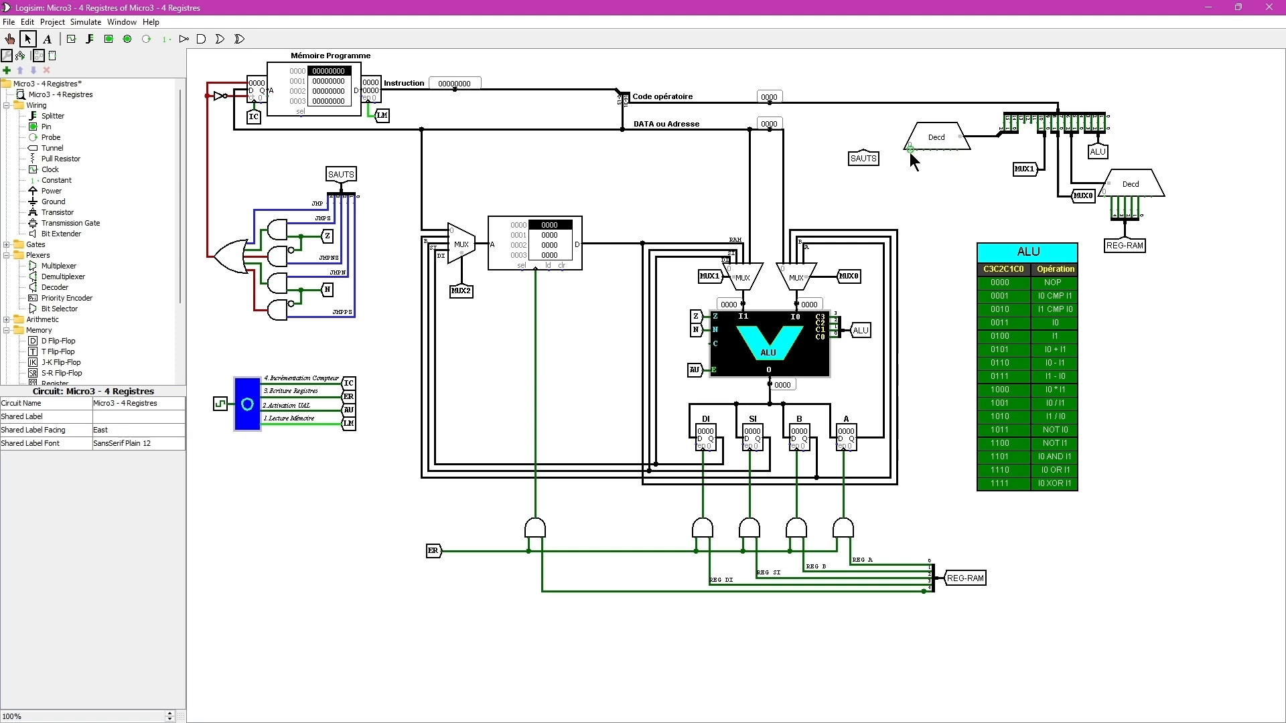
- Draw five output wires down from the new decoder and attach a copy of the REG-RAM five-bit splitter to them
{"action": "left_click_drag", "start_coordinate": [910, 145], "coordinate": [910, 162]}
{"action": "left_click_drag", "start_coordinate": [918, 164], "coordinate": [917, 164]}
{"action": "left_click_drag", "start_coordinate": [929, 148], "coordinate": [939, 164]}
{"action": "left_click", "coordinate": [1135, 224]}
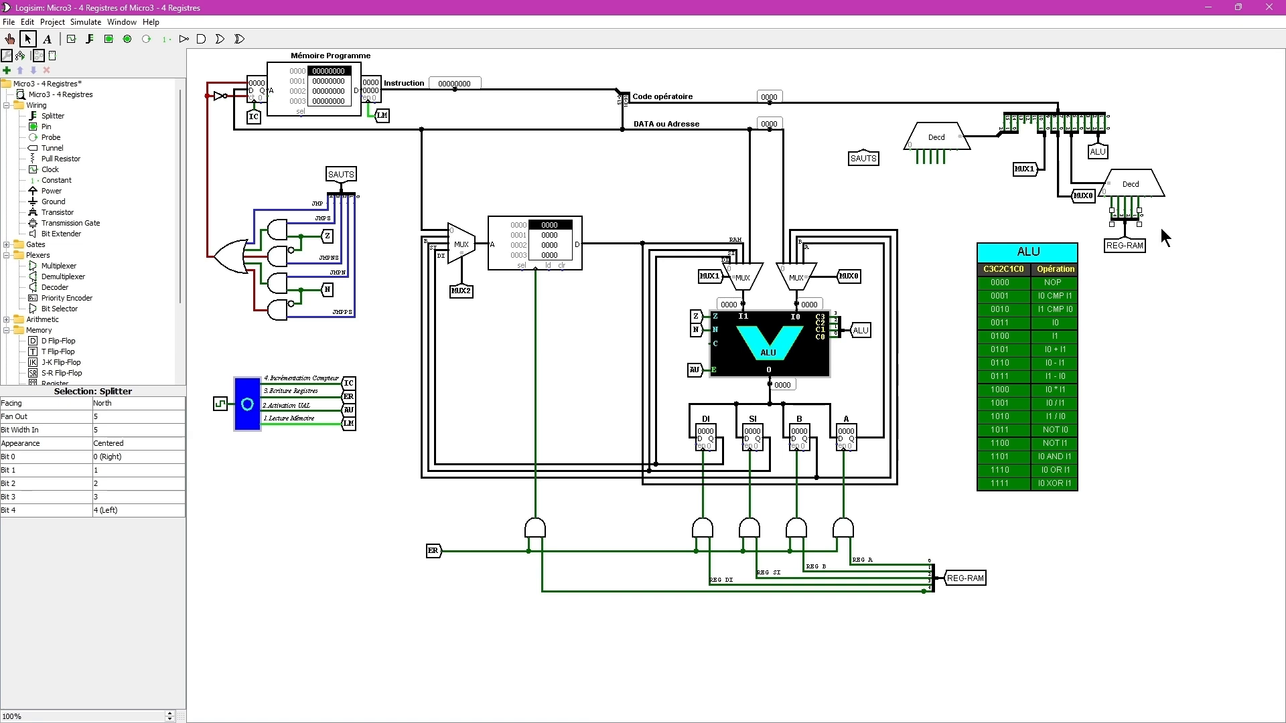
{"action": "left_click_drag", "start_coordinate": [1143, 223], "coordinate": [932, 168]}
{"action": "left_click", "coordinate": [928, 222]}
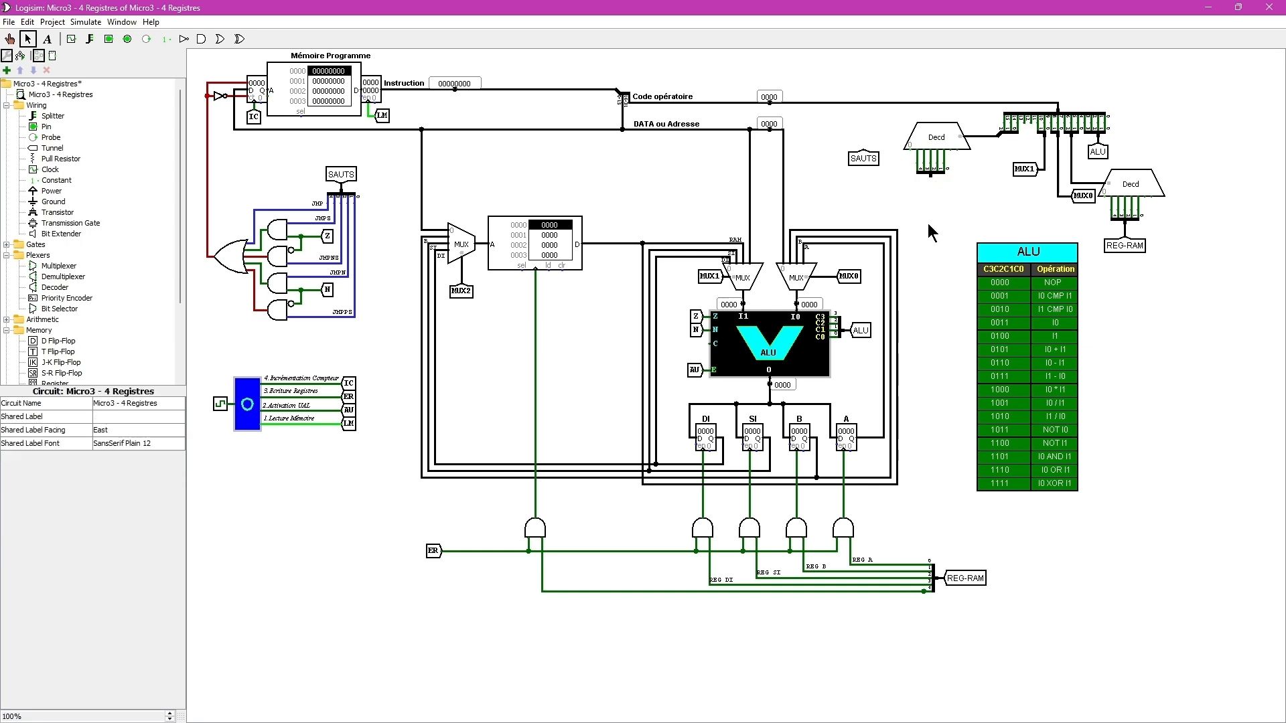
- Move the SAUTS tunnel below the new decoder's five-bit splitter and wire the two together
{"action": "left_click_drag", "start_coordinate": [863, 159], "coordinate": [932, 199]}
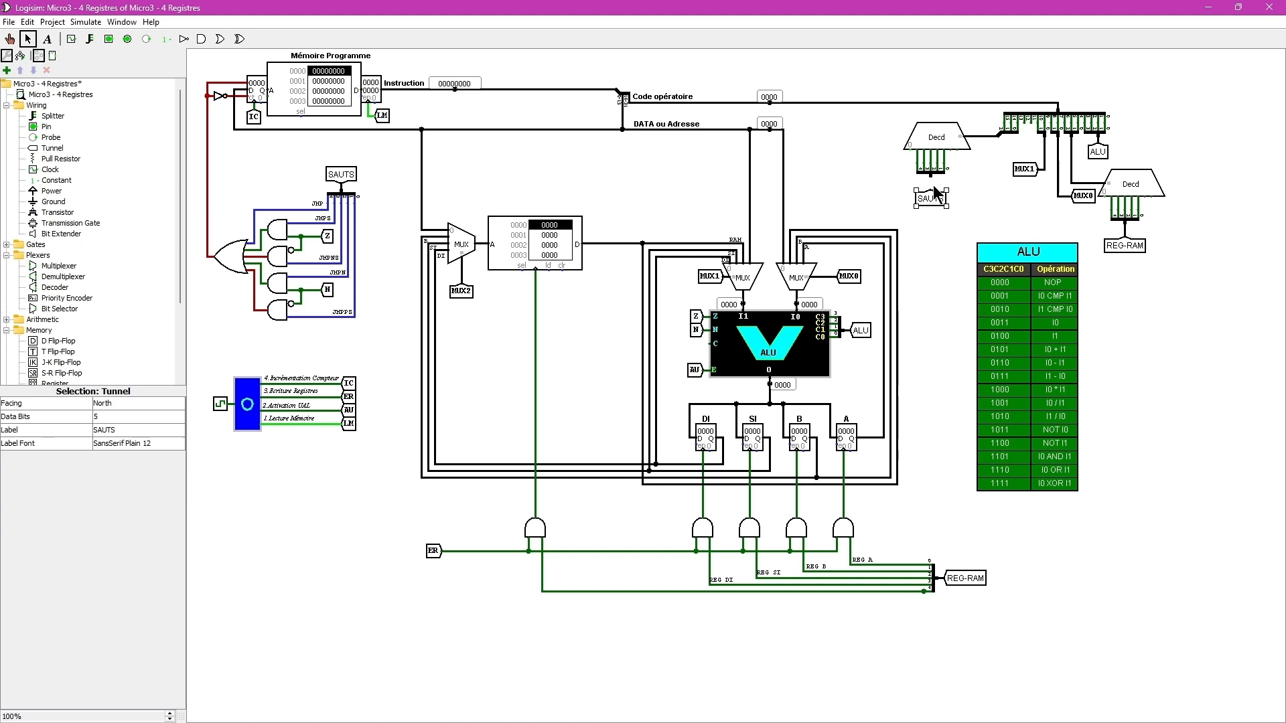
{"action": "left_click_drag", "start_coordinate": [931, 175], "coordinate": [931, 190]}
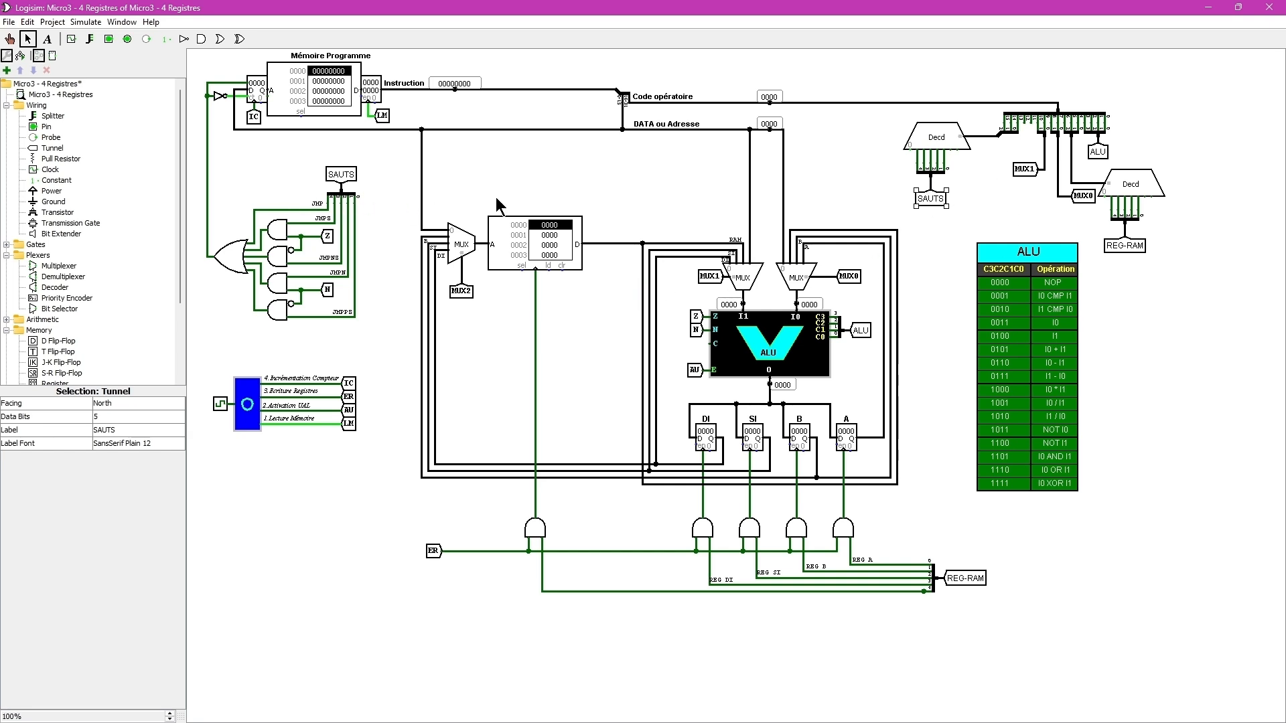
{"action": "left_click", "coordinate": [933, 226]}
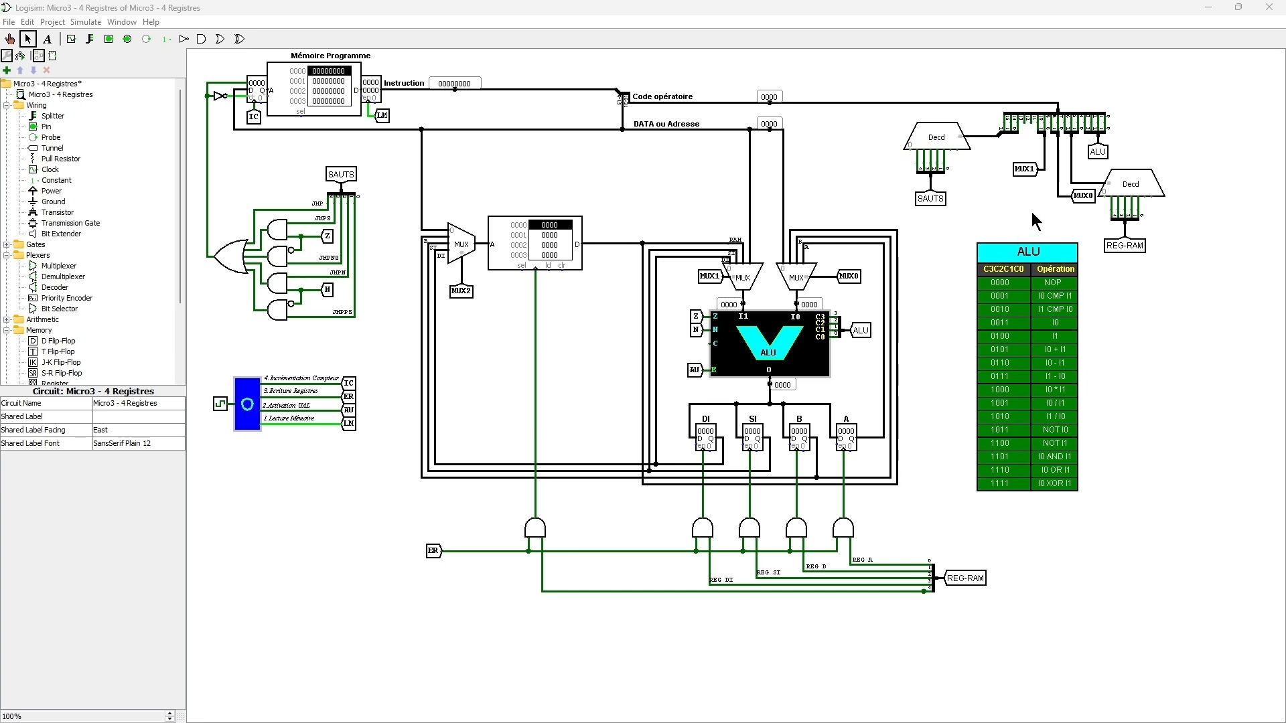
- Duplicate the MUX1 tunnel near the opcode splitter, relabel the copy MUX2 and place it beside the SAUTS decoder
{"action": "left_click", "coordinate": [1025, 169]}
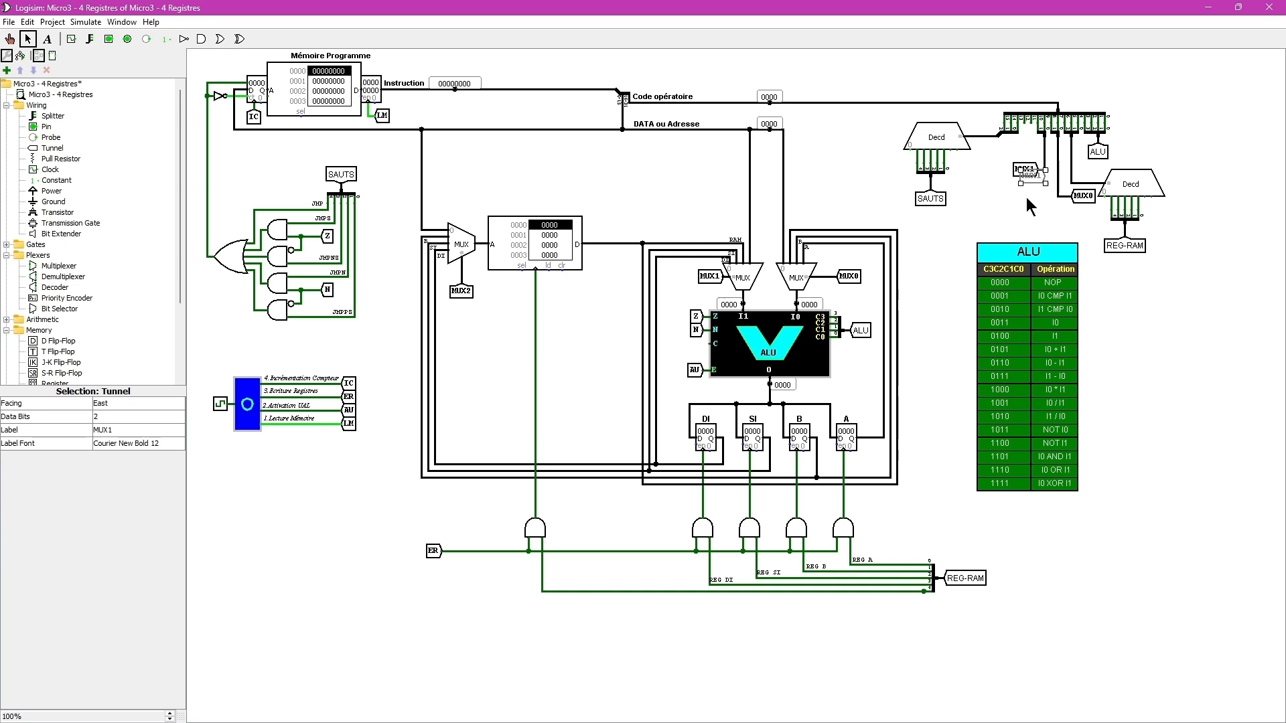
{"action": "left_click_drag", "start_coordinate": [1040, 182], "coordinate": [998, 203]}
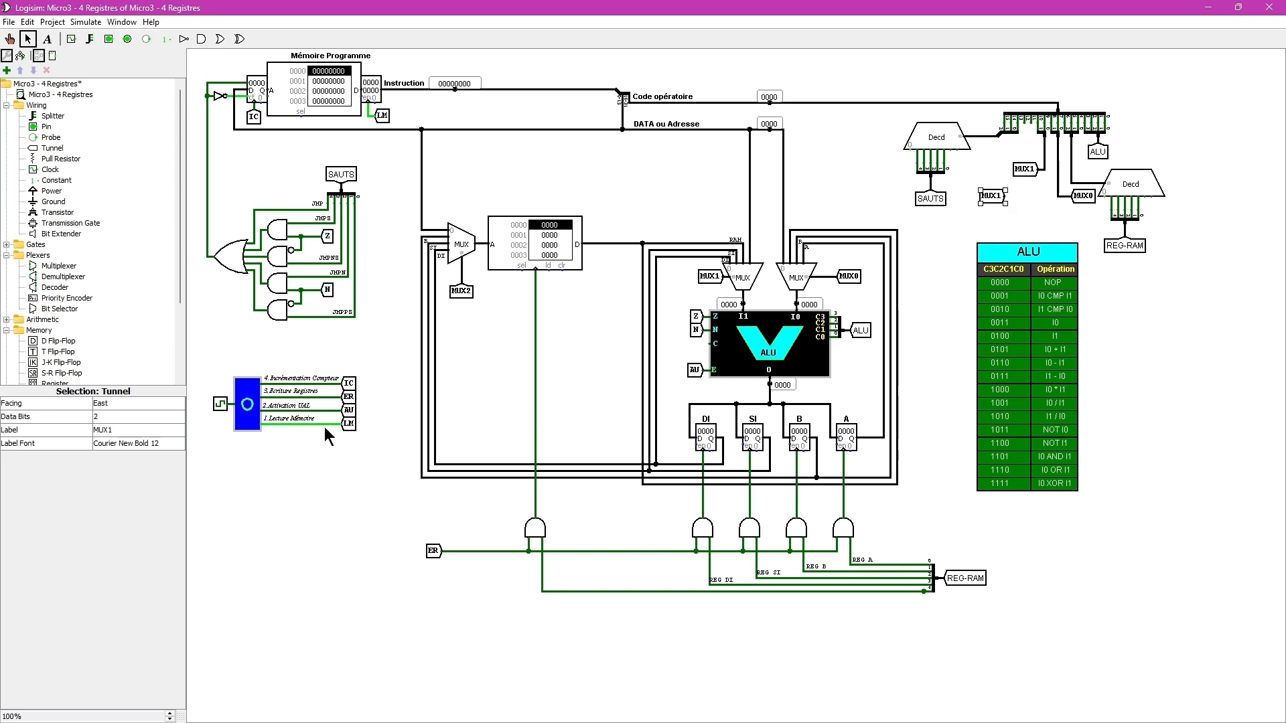
{"action": "left_click", "coordinate": [126, 429]}
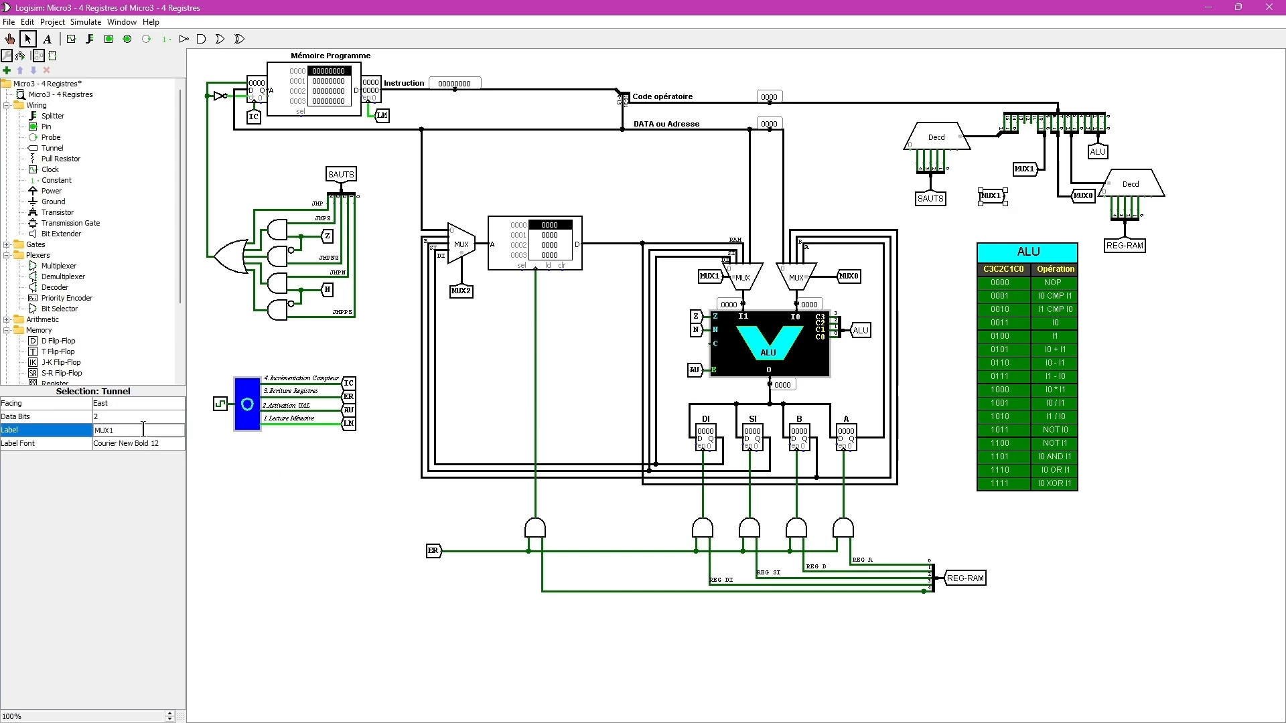
{"action": "type", "text": "2"}
{"action": "left_click", "coordinate": [147, 443]}
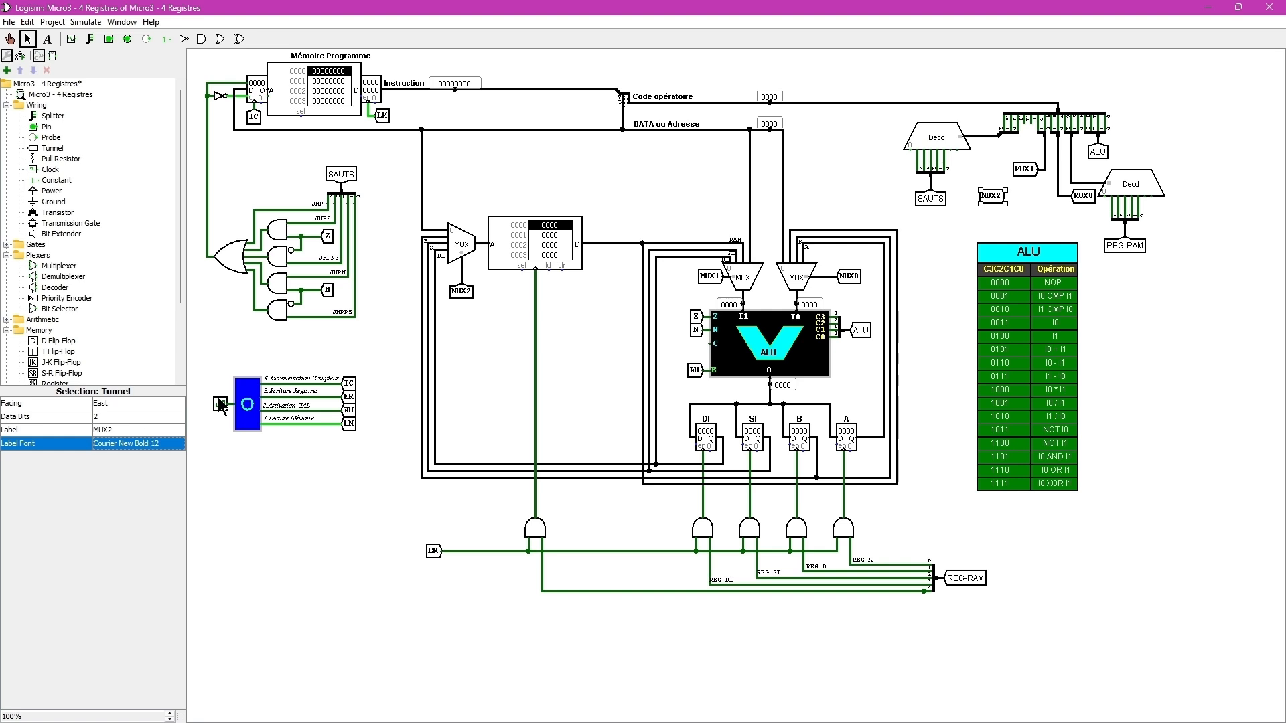
{"action": "left_click_drag", "start_coordinate": [1002, 199], "coordinate": [996, 158]}
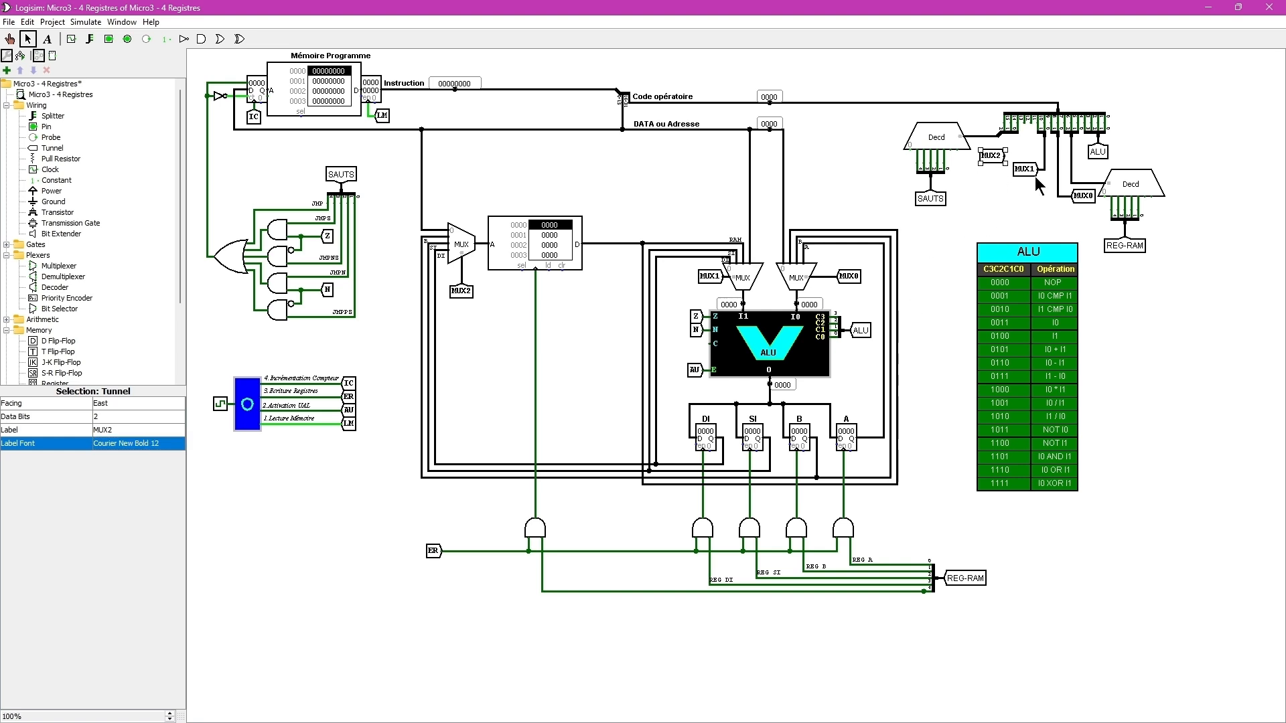
- Duplicate a two-bit splitter onto the next free opcode splitter outputs and wire it to the MUX2 tunnel
{"action": "left_click", "coordinate": [1042, 131]}
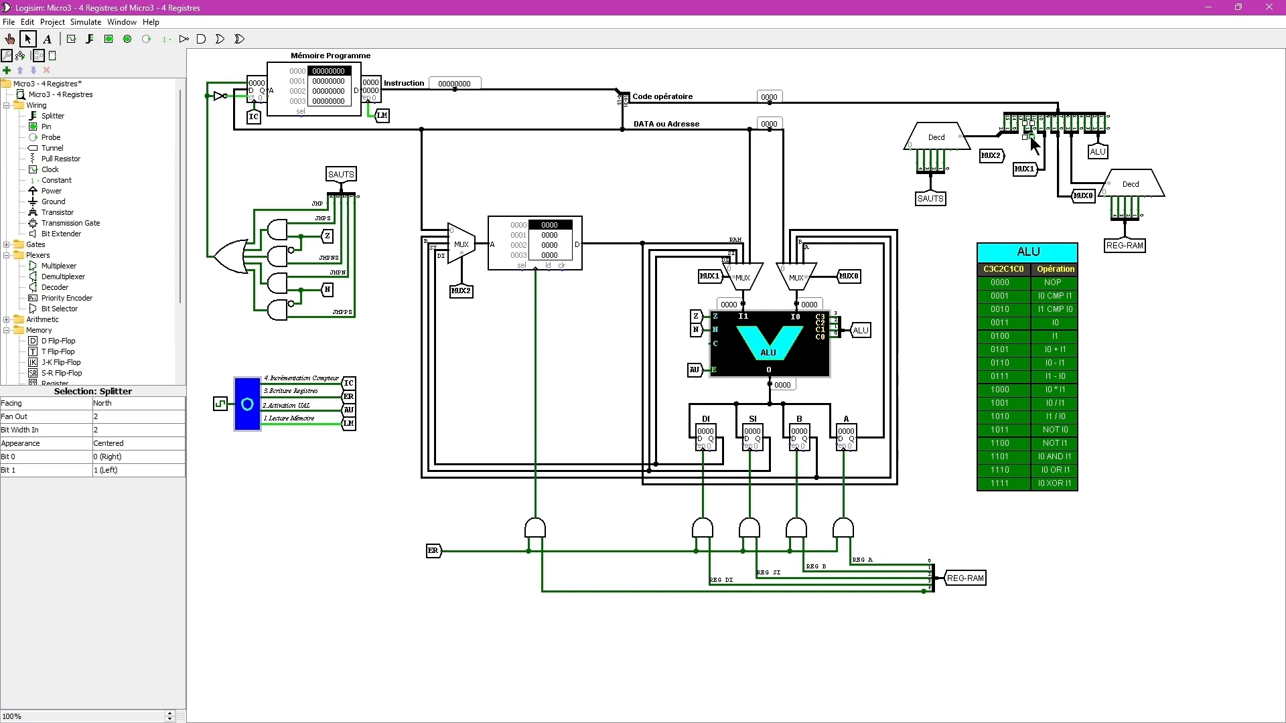
{"action": "left_click", "coordinate": [1031, 138]}
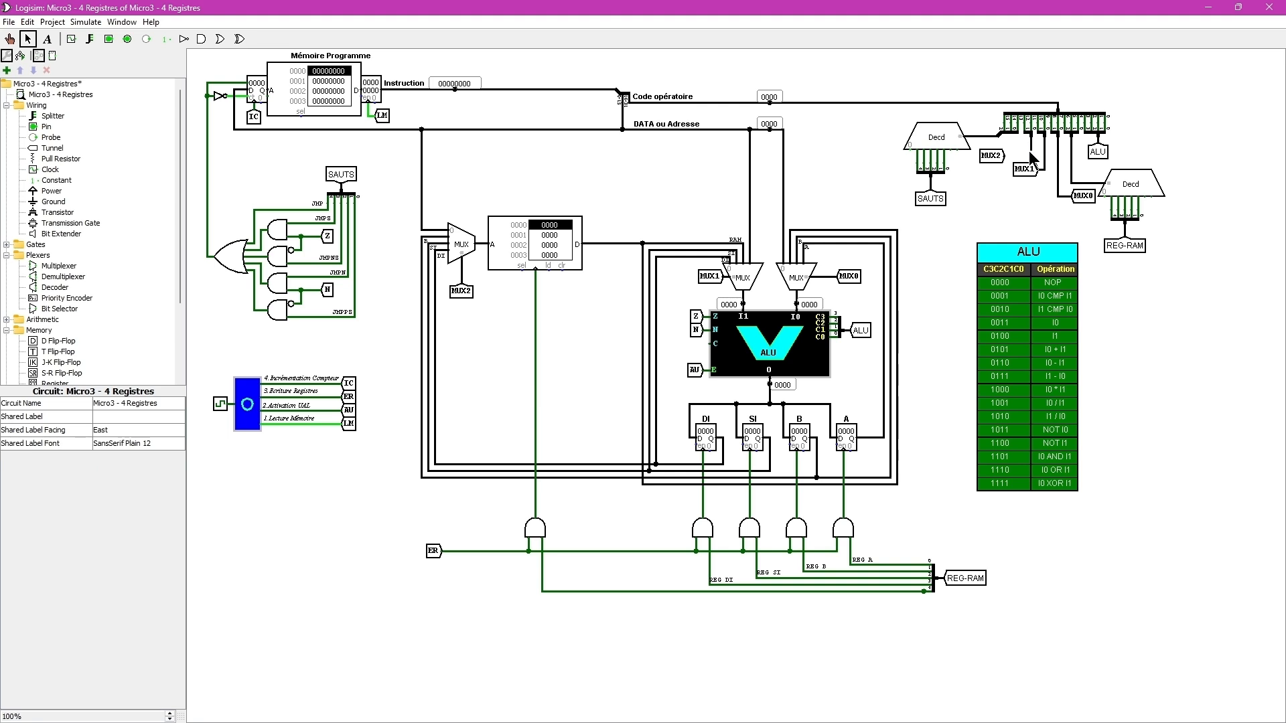
{"action": "left_click_drag", "start_coordinate": [1032, 161], "coordinate": [1002, 159]}
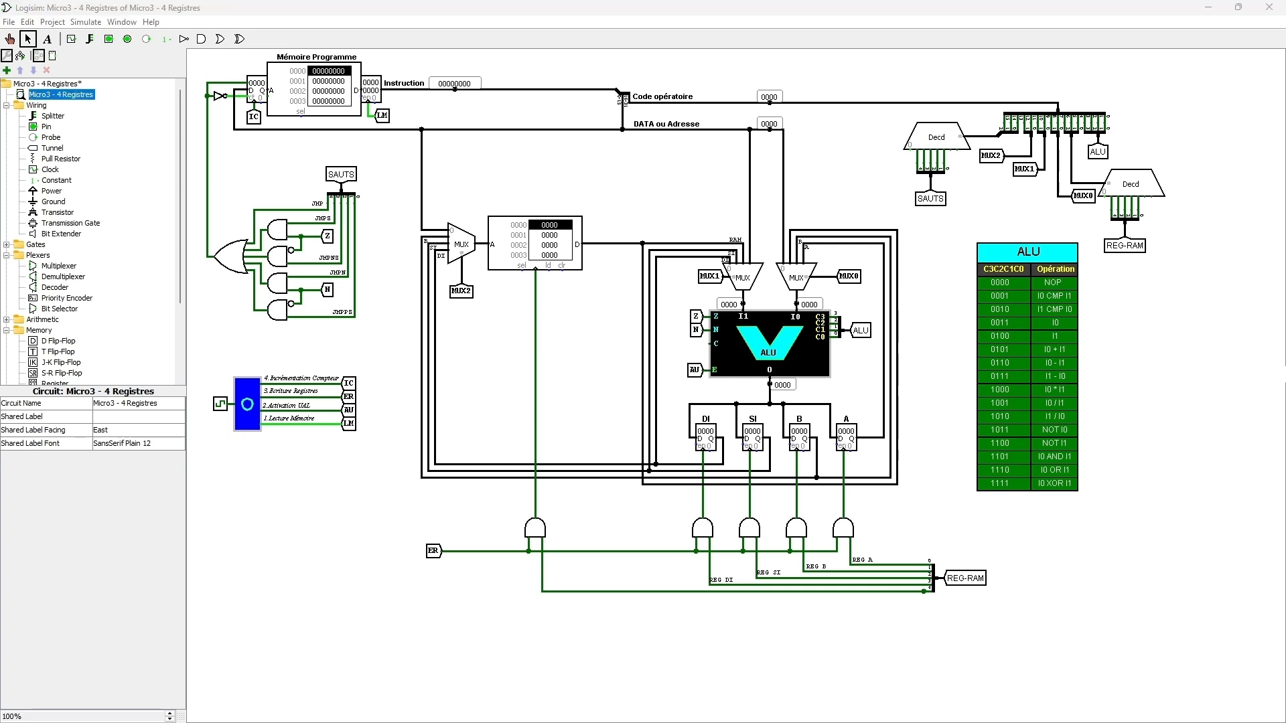
{"action": "left_click", "coordinate": [981, 201]}
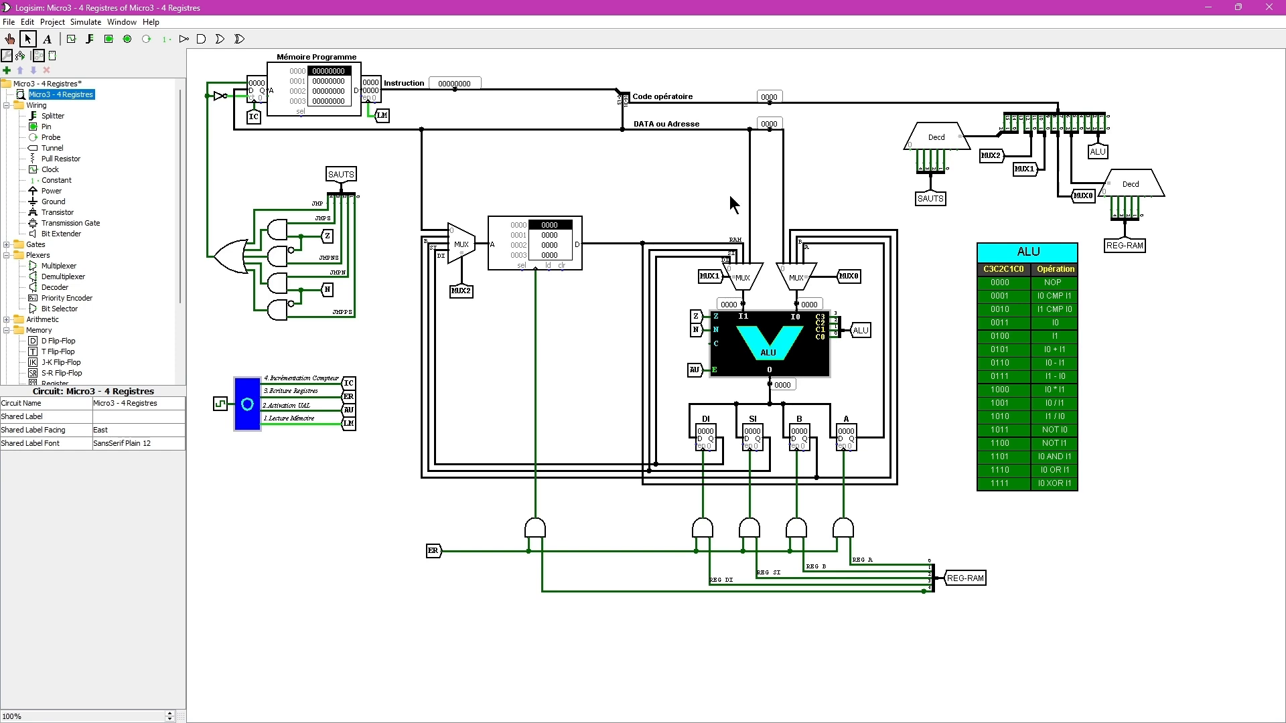
- Set the RAM's data interface to separate load and store ports and wire the ALU output line to its data input
{"action": "left_click", "coordinate": [501, 257]}
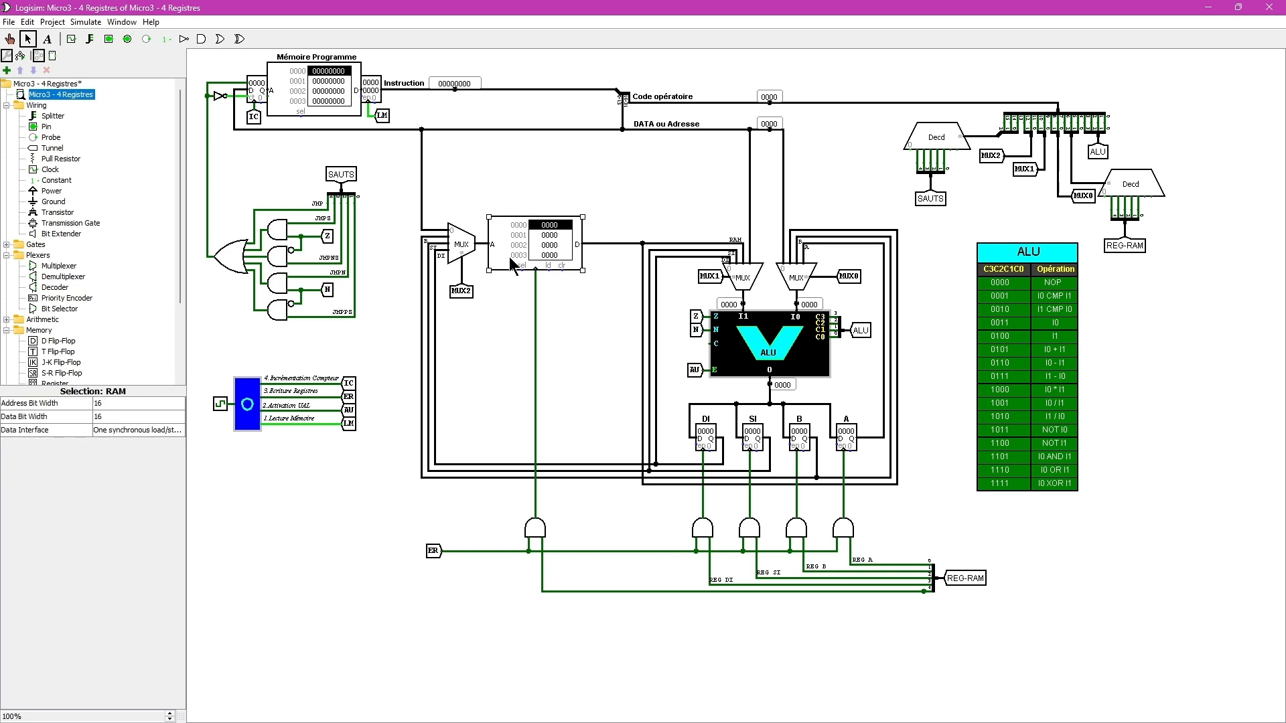
{"action": "left_click", "coordinate": [136, 429]}
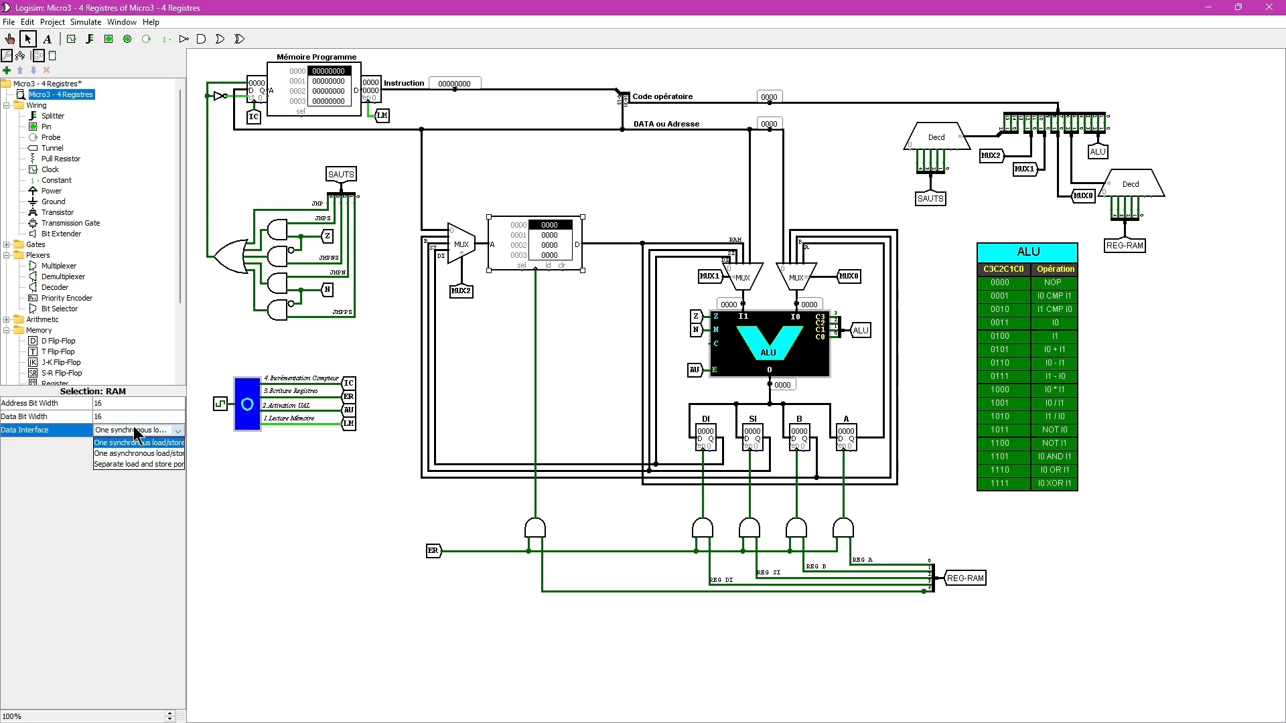
{"action": "left_click", "coordinate": [143, 465]}
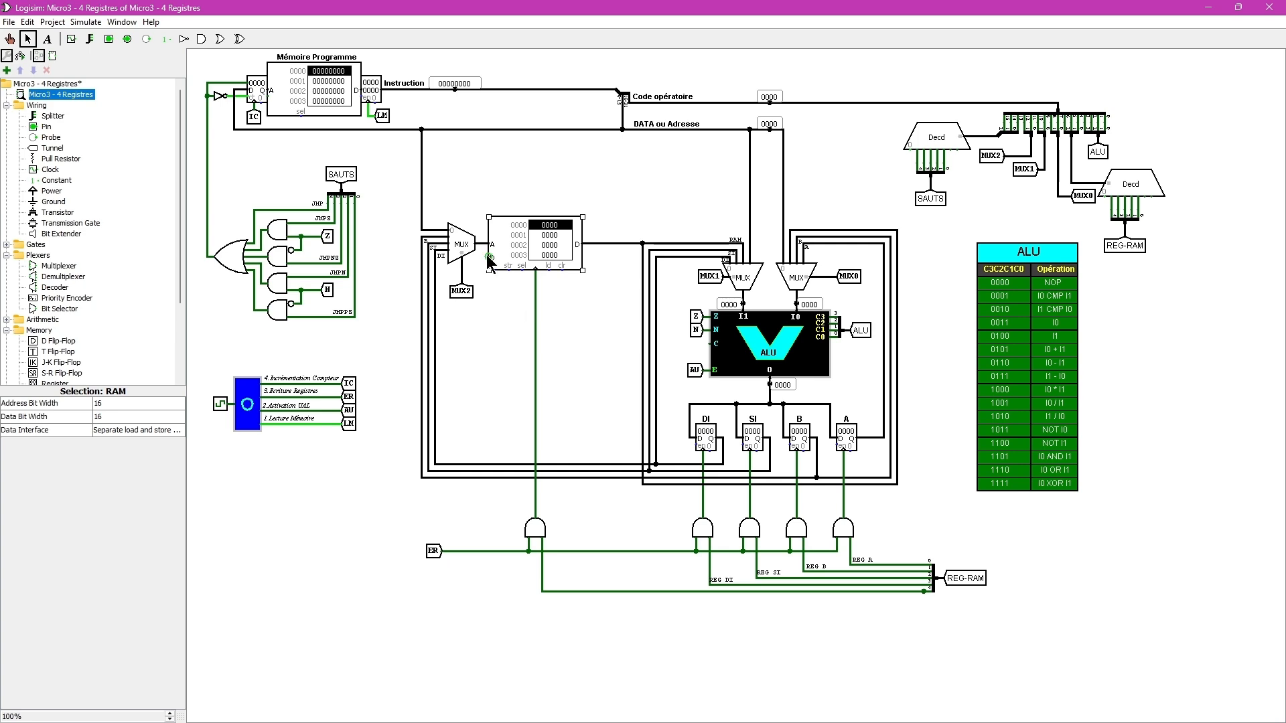
{"action": "left_click", "coordinate": [147, 431]}
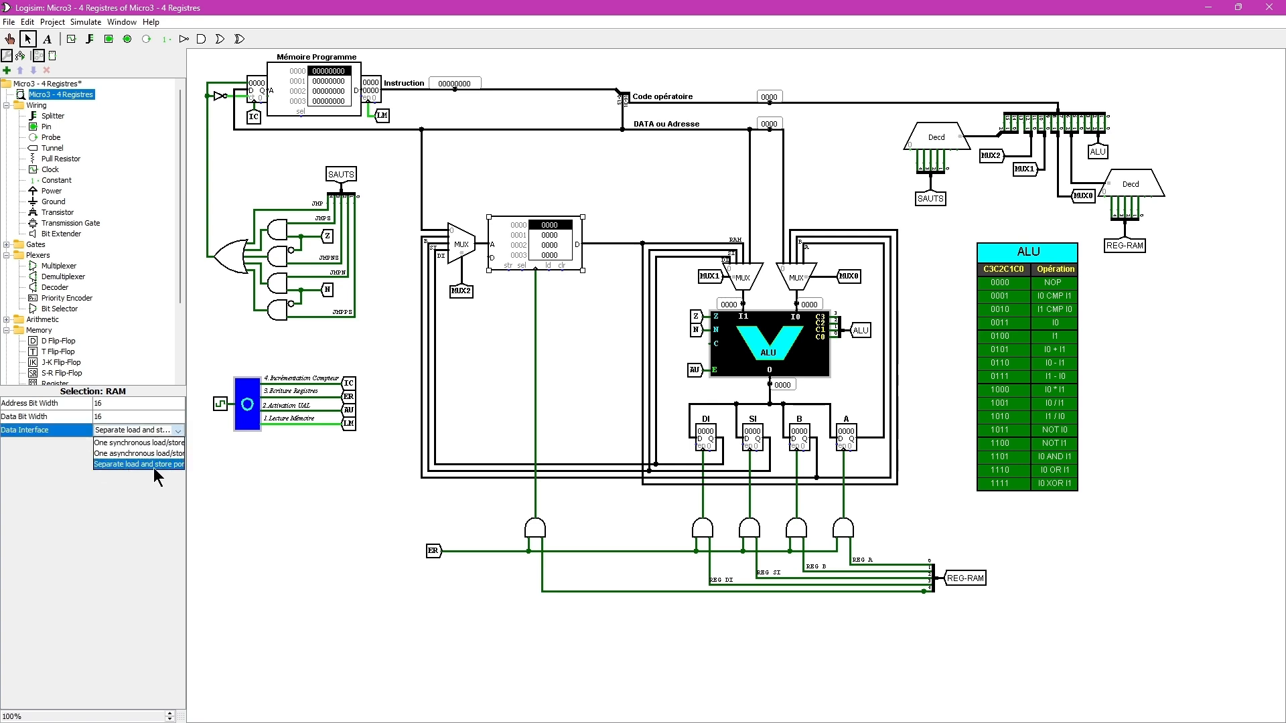
{"action": "left_click", "coordinate": [160, 466]}
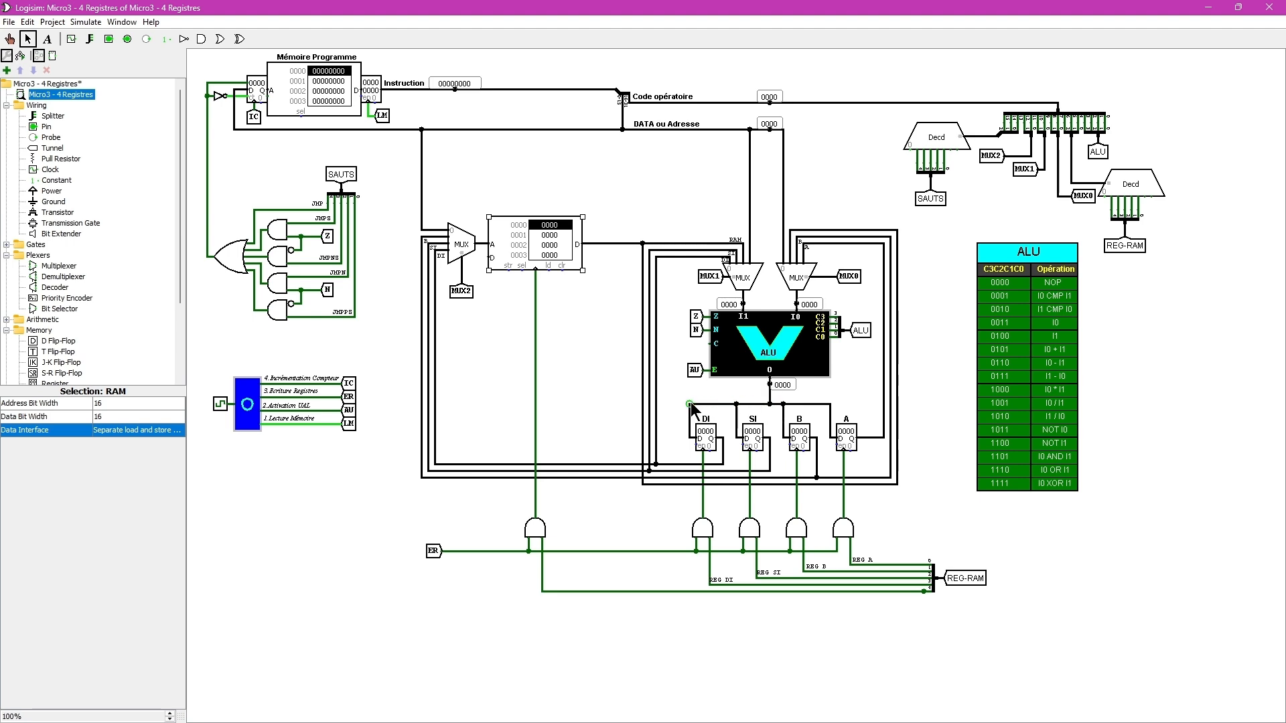
{"action": "mouse_move", "coordinate": [609, 404]}
{"action": "left_mouse_down"}
{"action": "mouse_move", "coordinate": [484, 391]}
{"action": "mouse_move", "coordinate": [481, 257]}
{"action": "mouse_move", "coordinate": [490, 265]}
{"action": "left_mouse_up"}
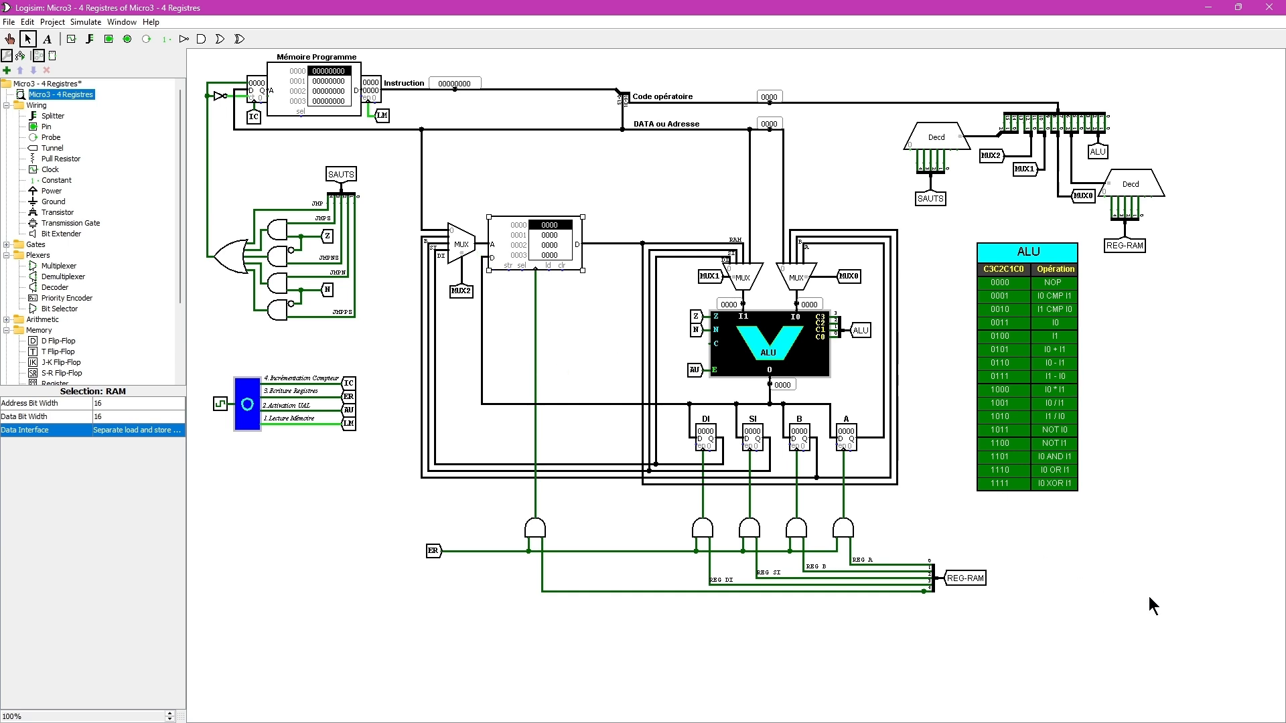
{"action": "left_click", "coordinate": [656, 169]}
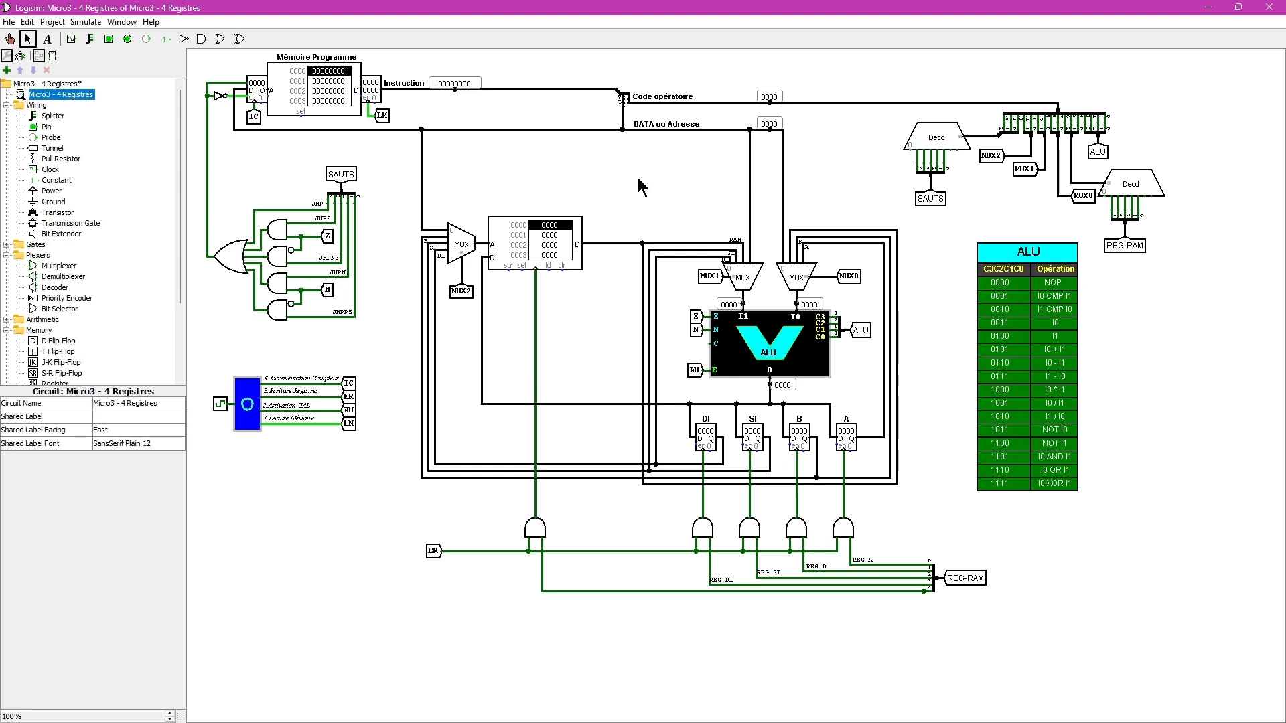
- Duplicate the "Mémoire Programme" label above the RAM and change the copy's text to "Mémoire des données"
{"action": "left_click", "coordinate": [342, 56]}
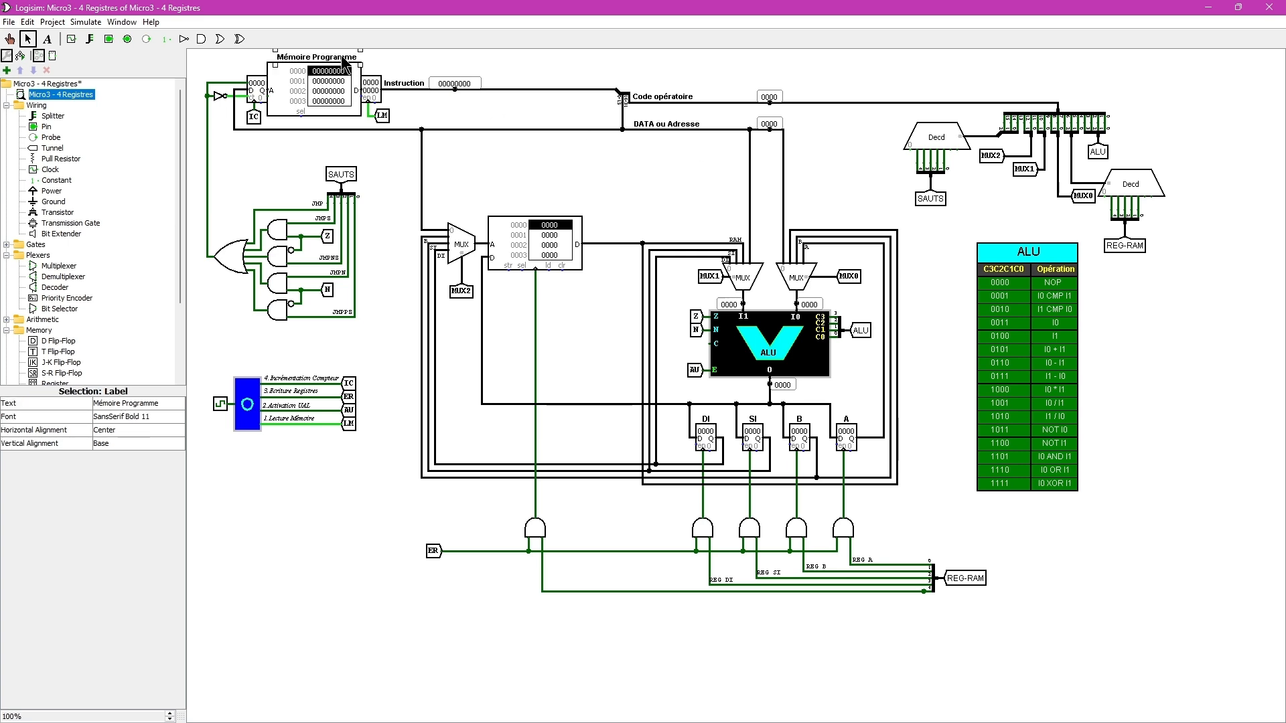
{"action": "left_click_drag", "start_coordinate": [364, 63], "coordinate": [571, 211]}
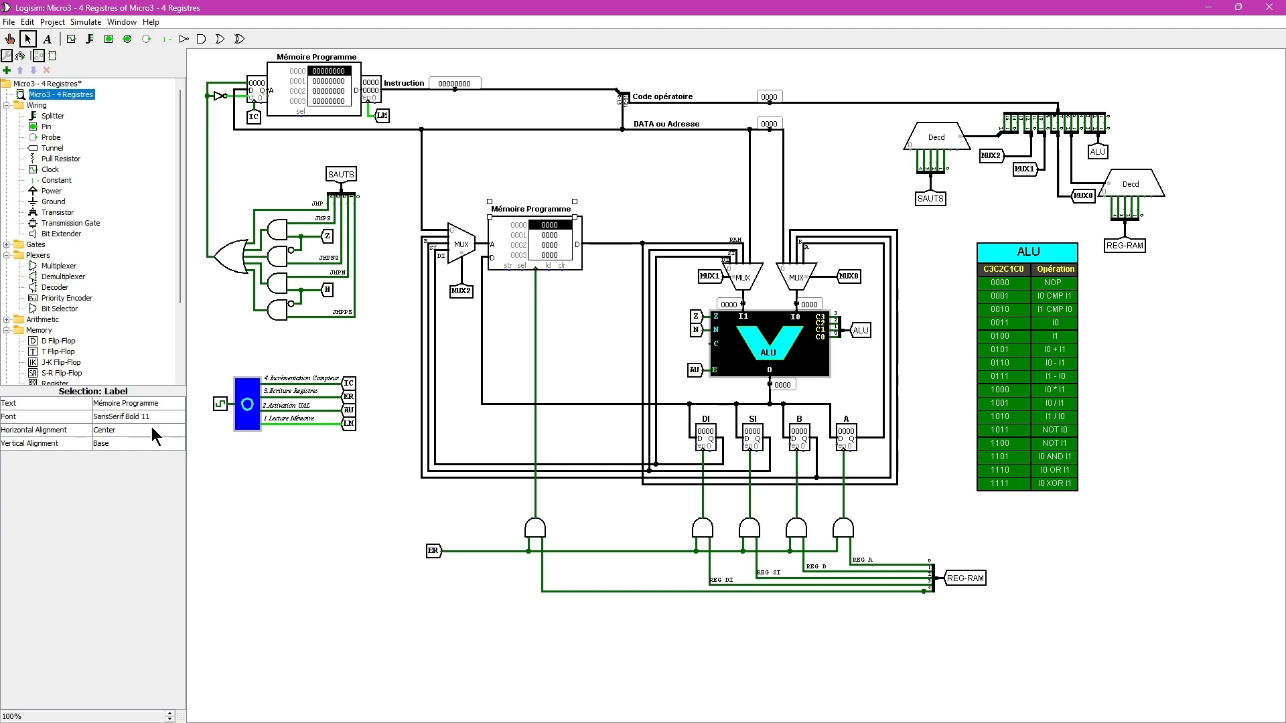
{"action": "left_click", "coordinate": [157, 403]}
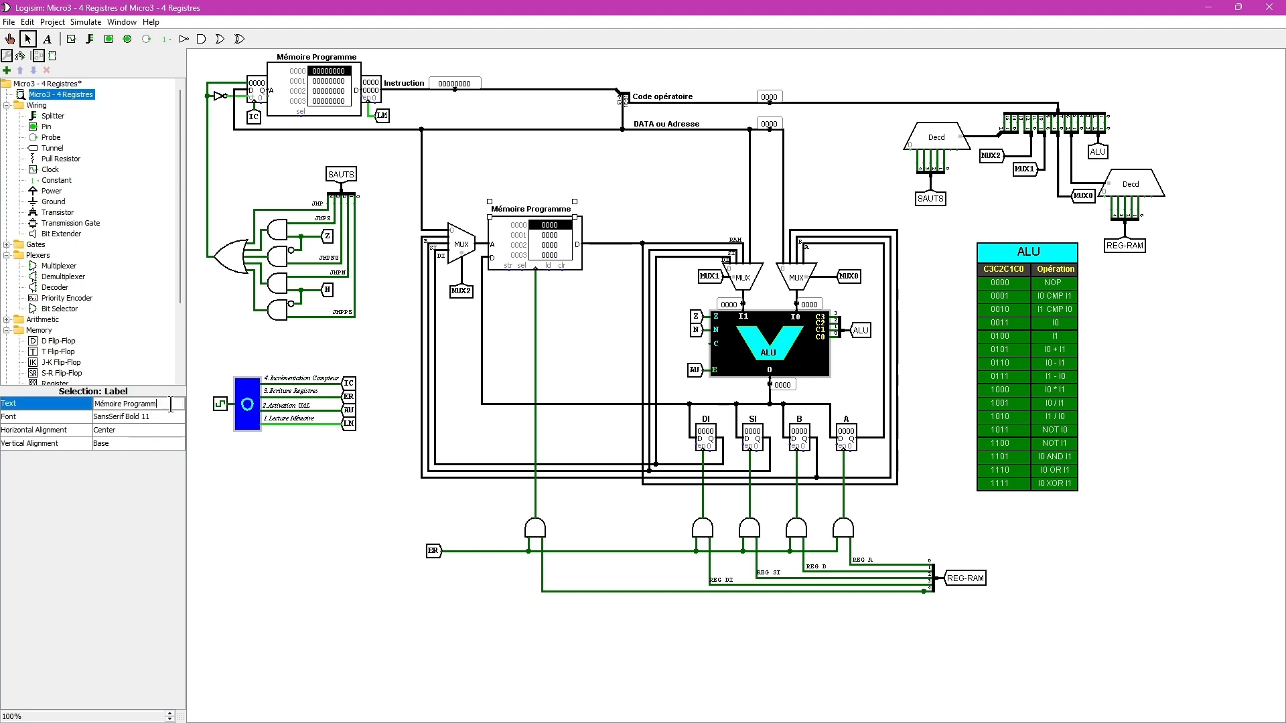
{"action": "key", "text": "BackSpace"}
{"action": "key", "text": "BackSpace"}
{"action": "key", "text": "BackSpace"}
{"action": "key", "text": "BackSpace"}
{"action": "key", "text": "BackSpace"}
{"action": "key", "text": "BackSpace"}
{"action": "key", "text": "Return"}
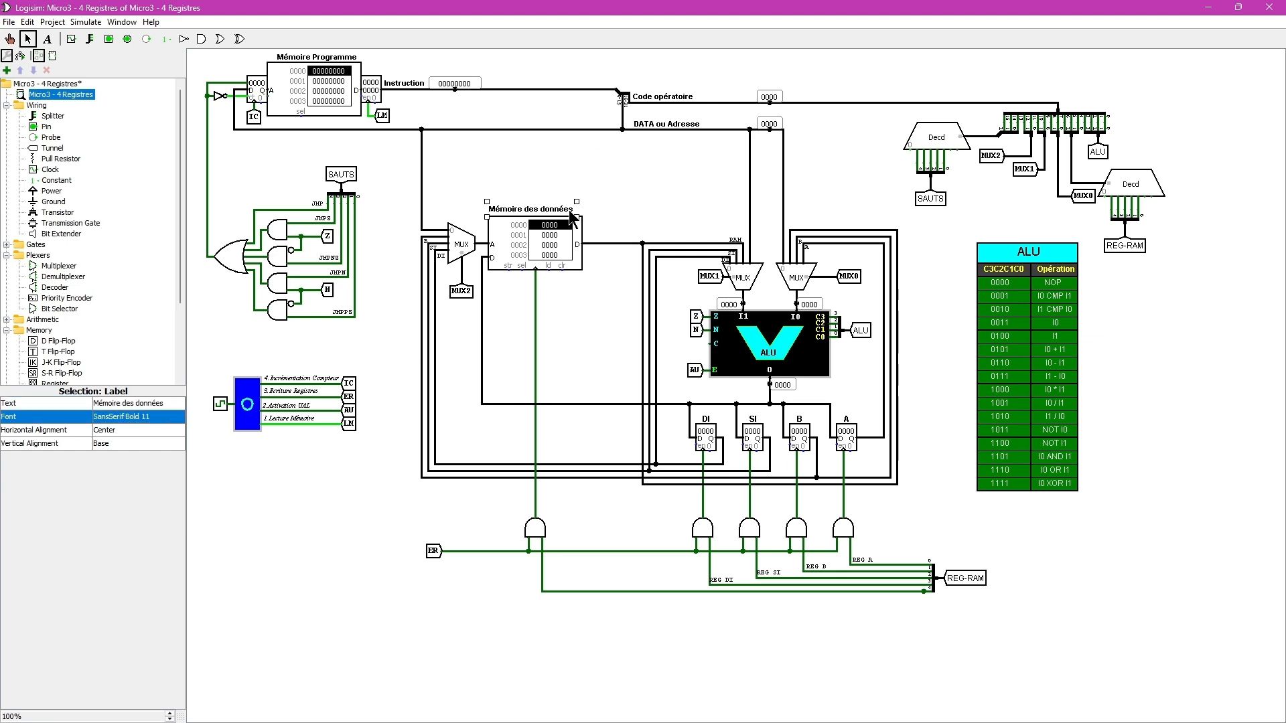
{"action": "left_click_drag", "start_coordinate": [556, 204], "coordinate": [561, 206]}
{"action": "left_click", "coordinate": [629, 199]}
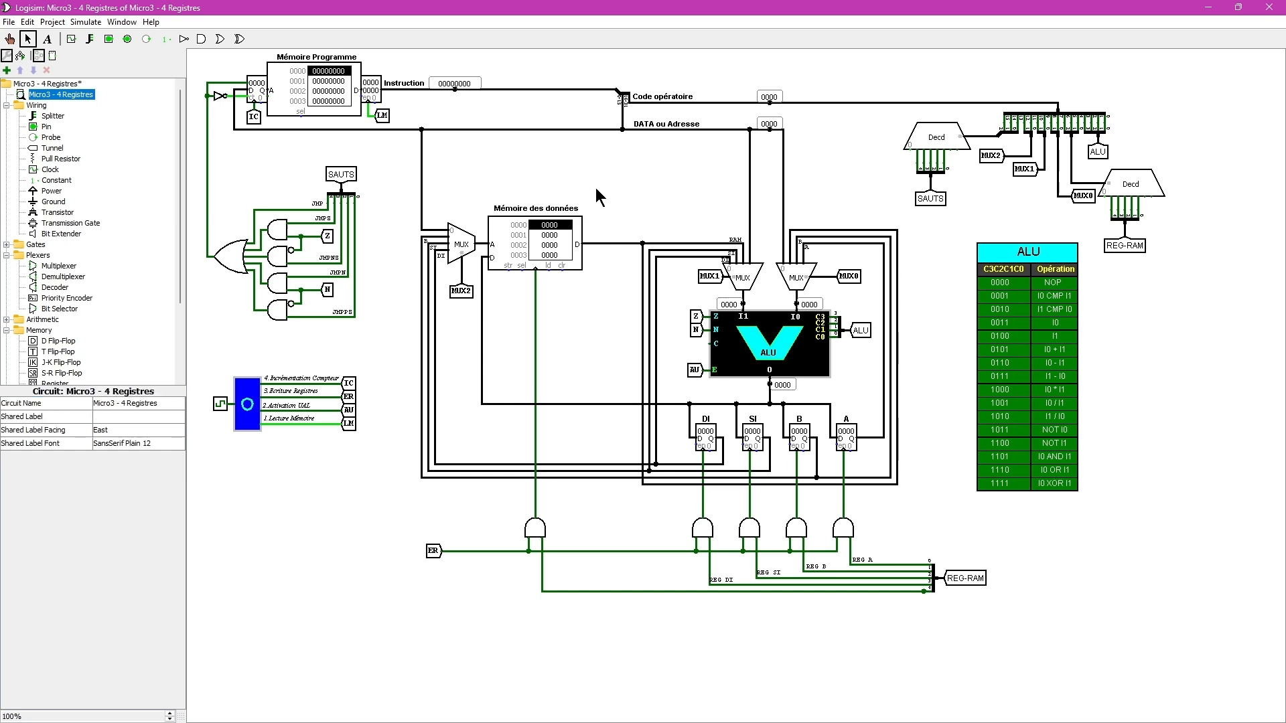